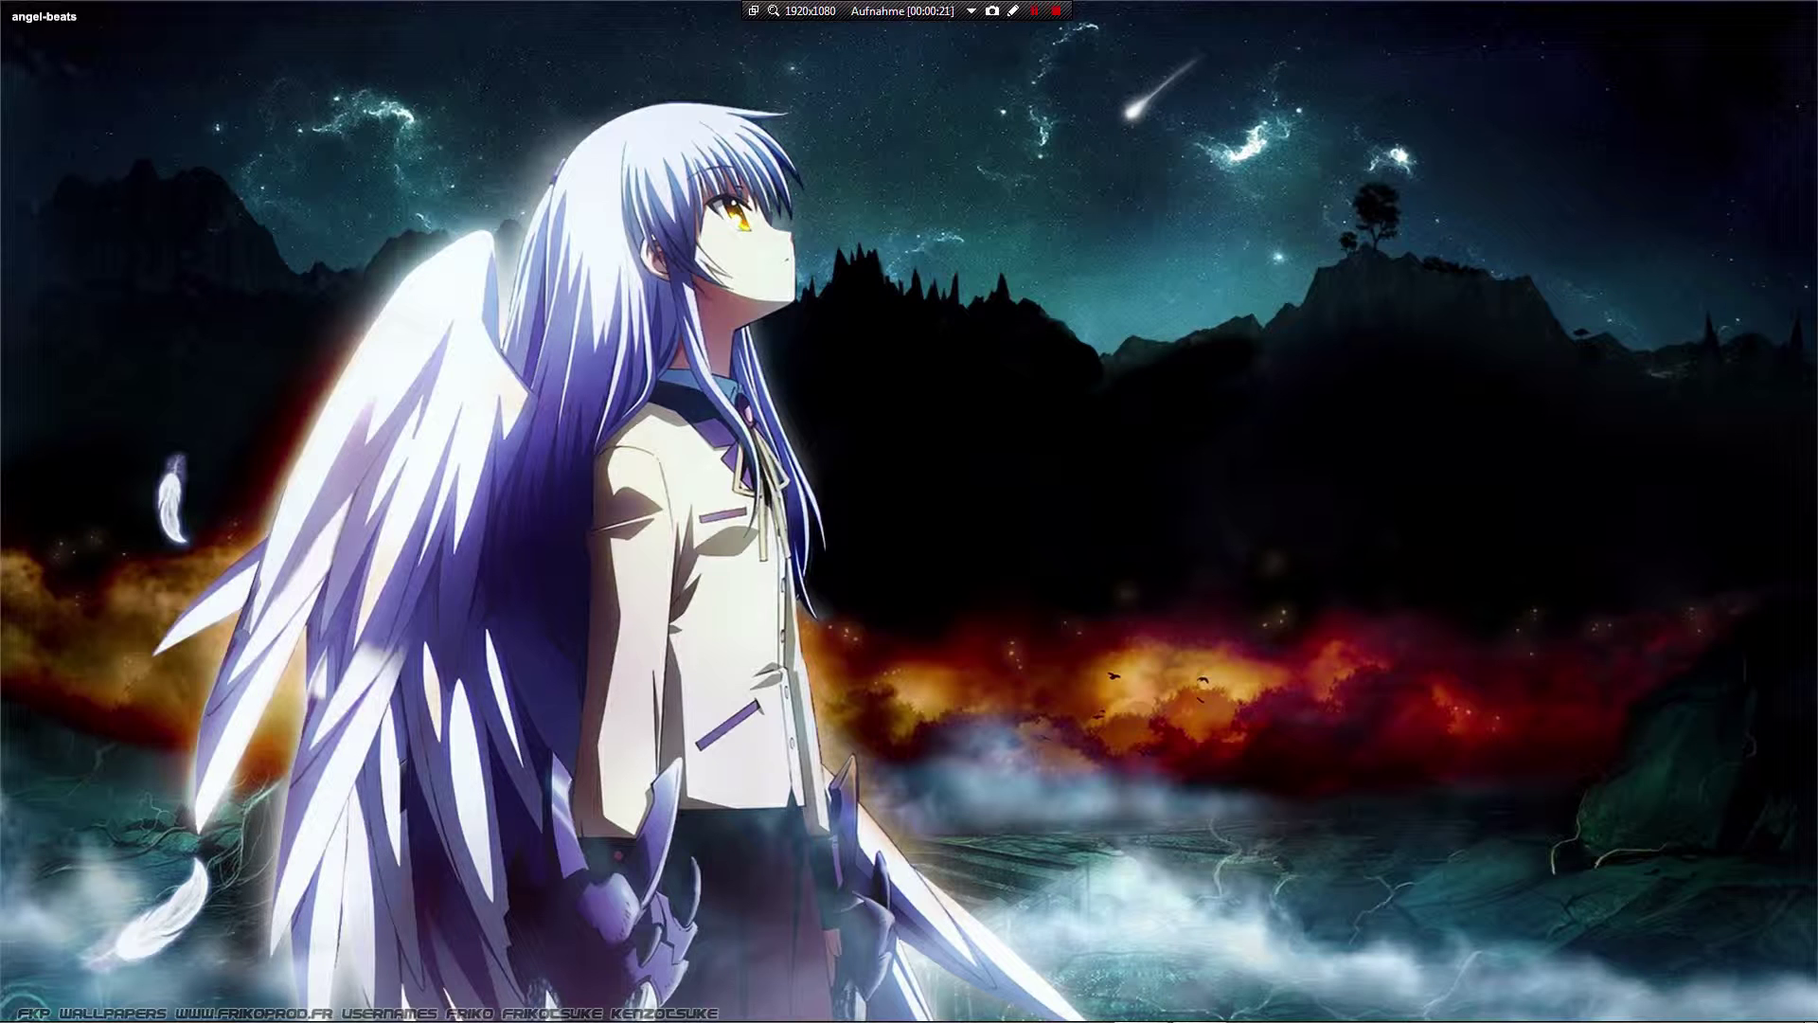
- Open the DisplayFusion settings and show the Taskleiste page
mouse_move(1603, 1020)
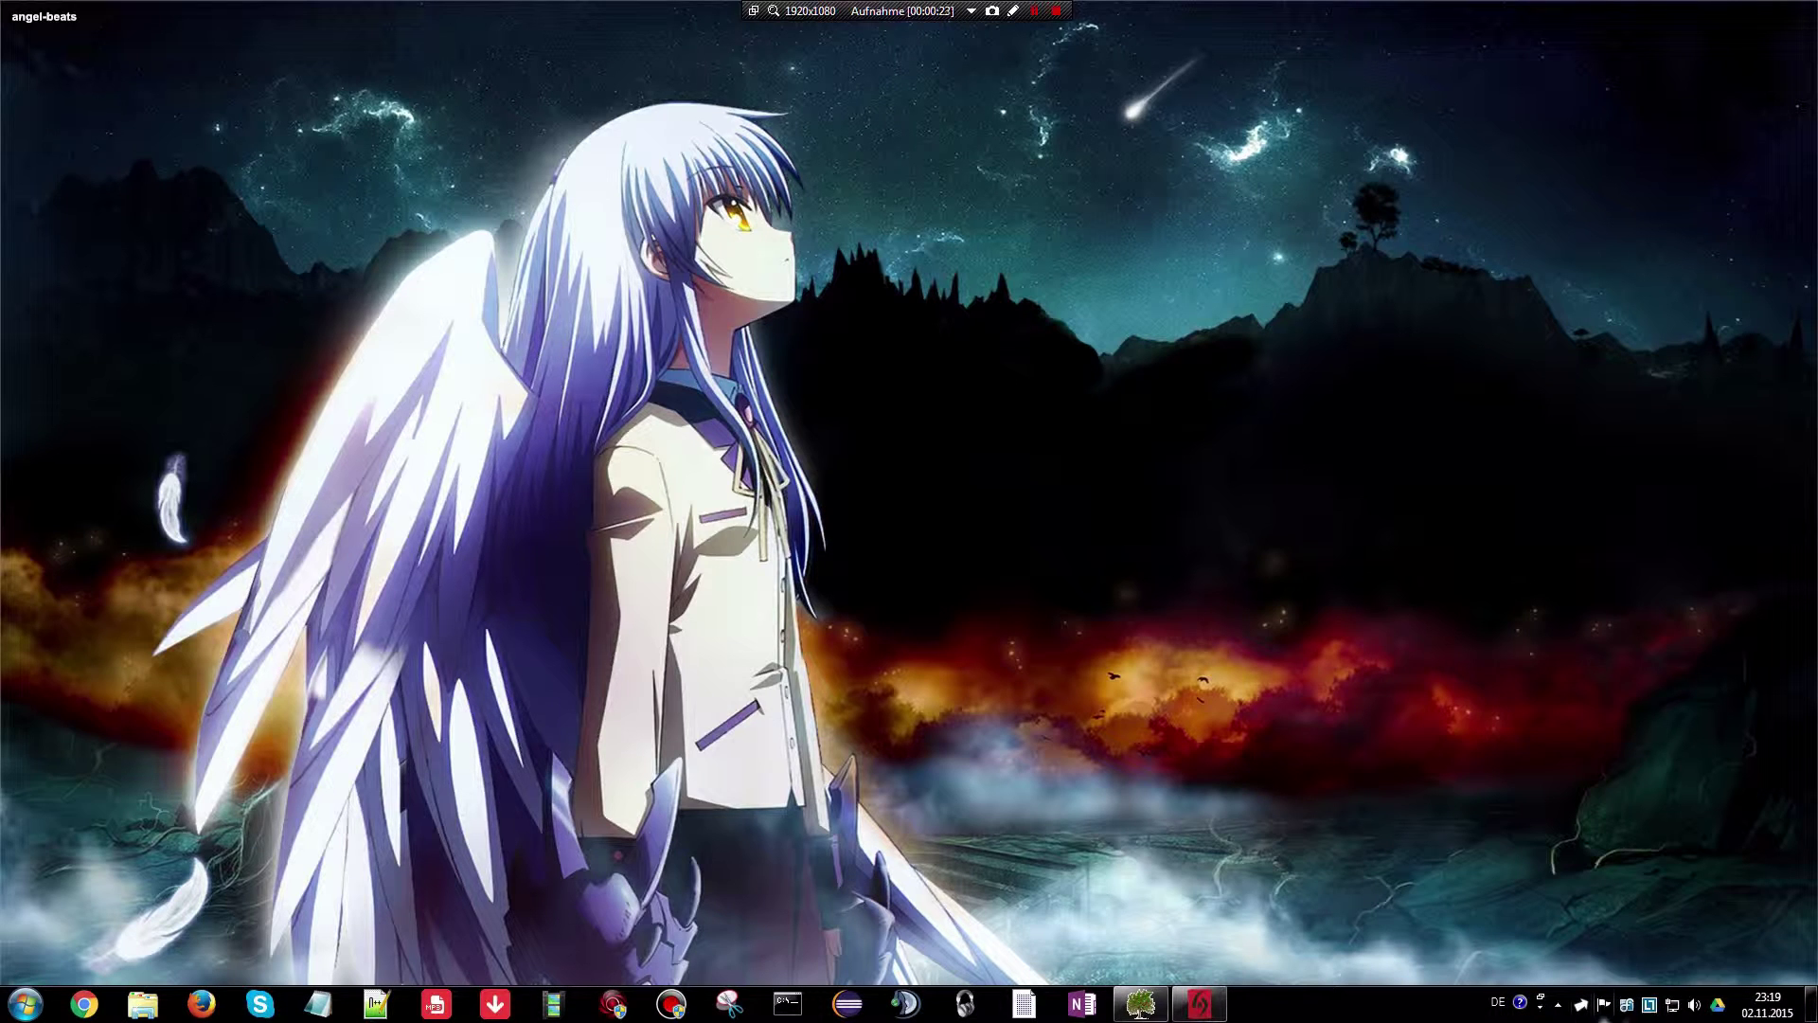
right_click(1627, 1005)
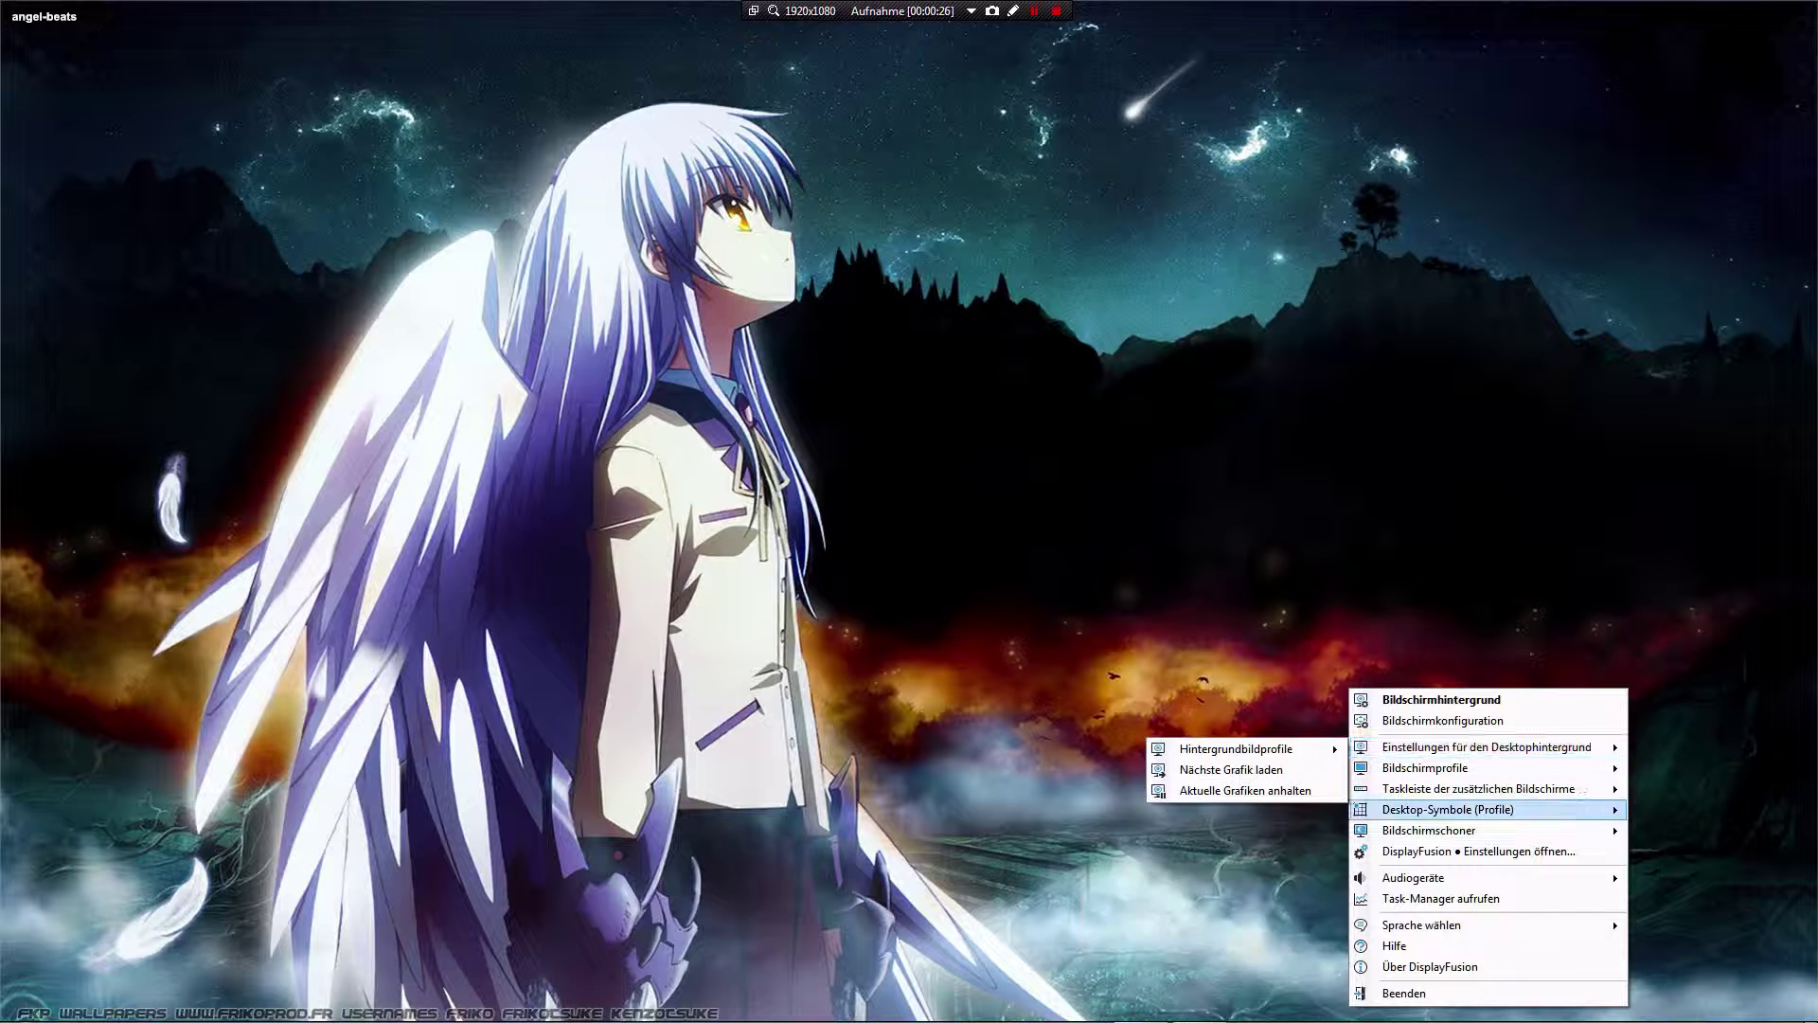
left_click(1478, 850)
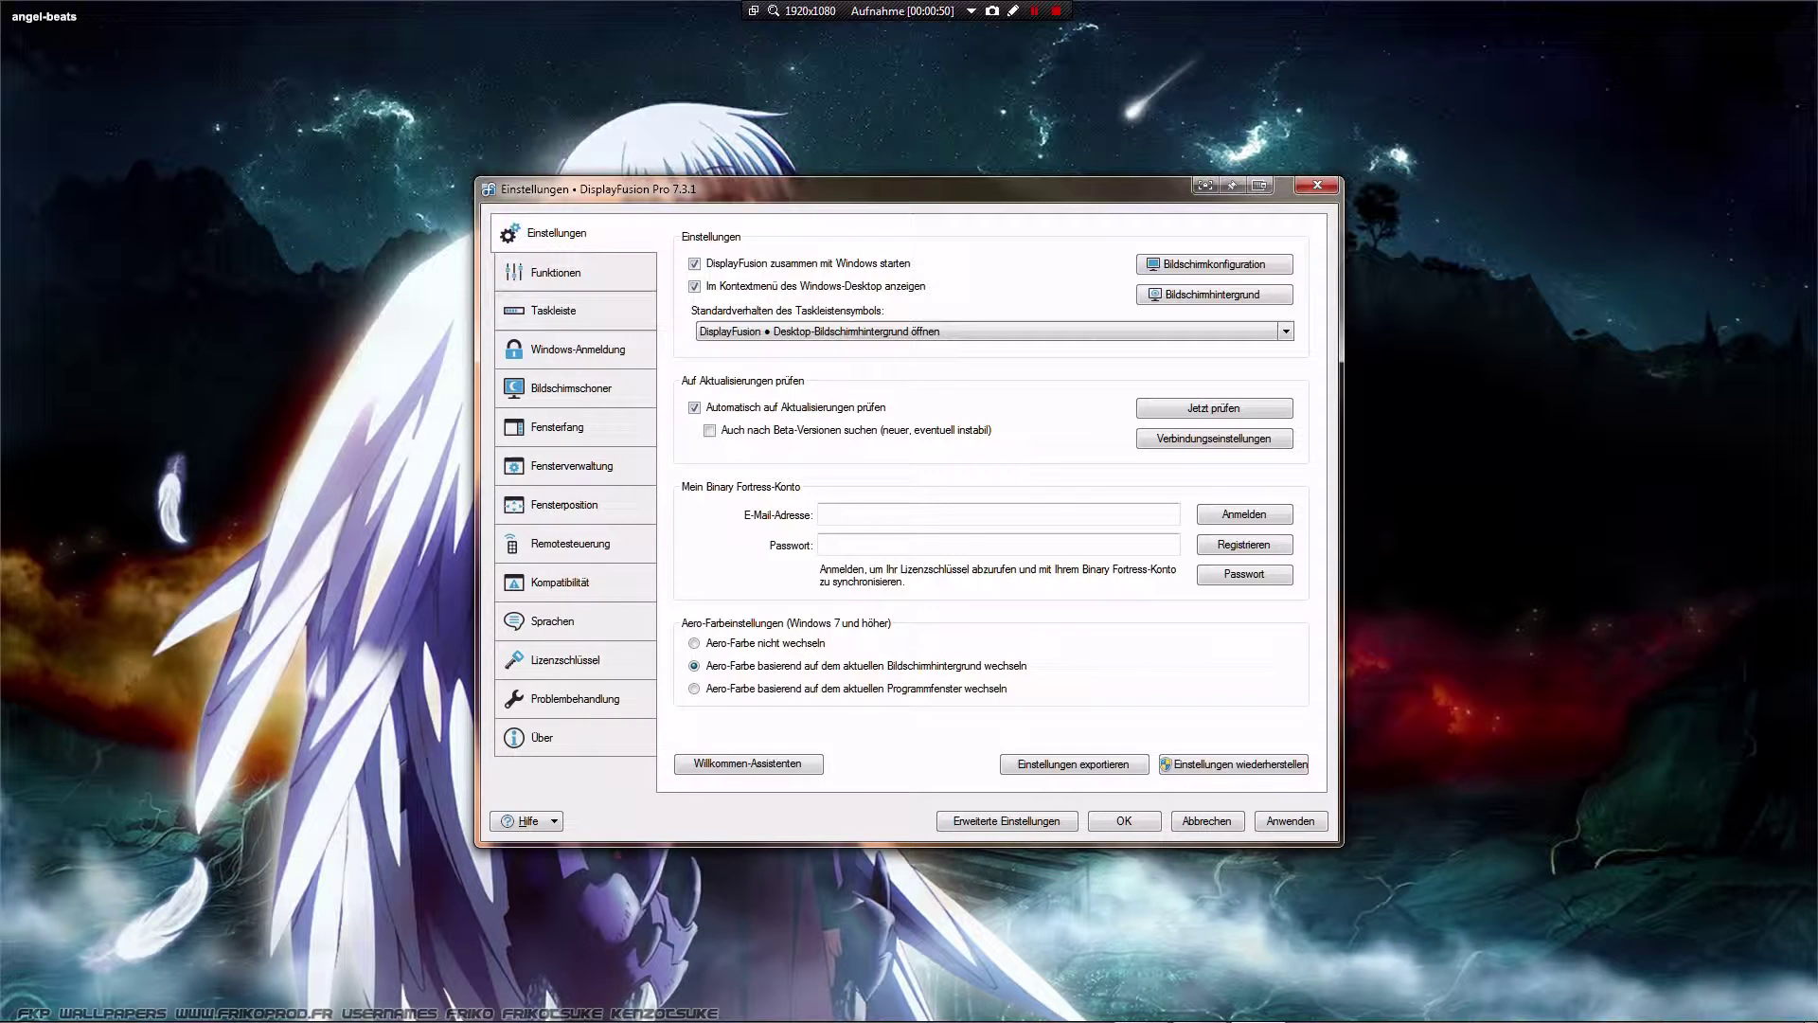
left_click(574, 311)
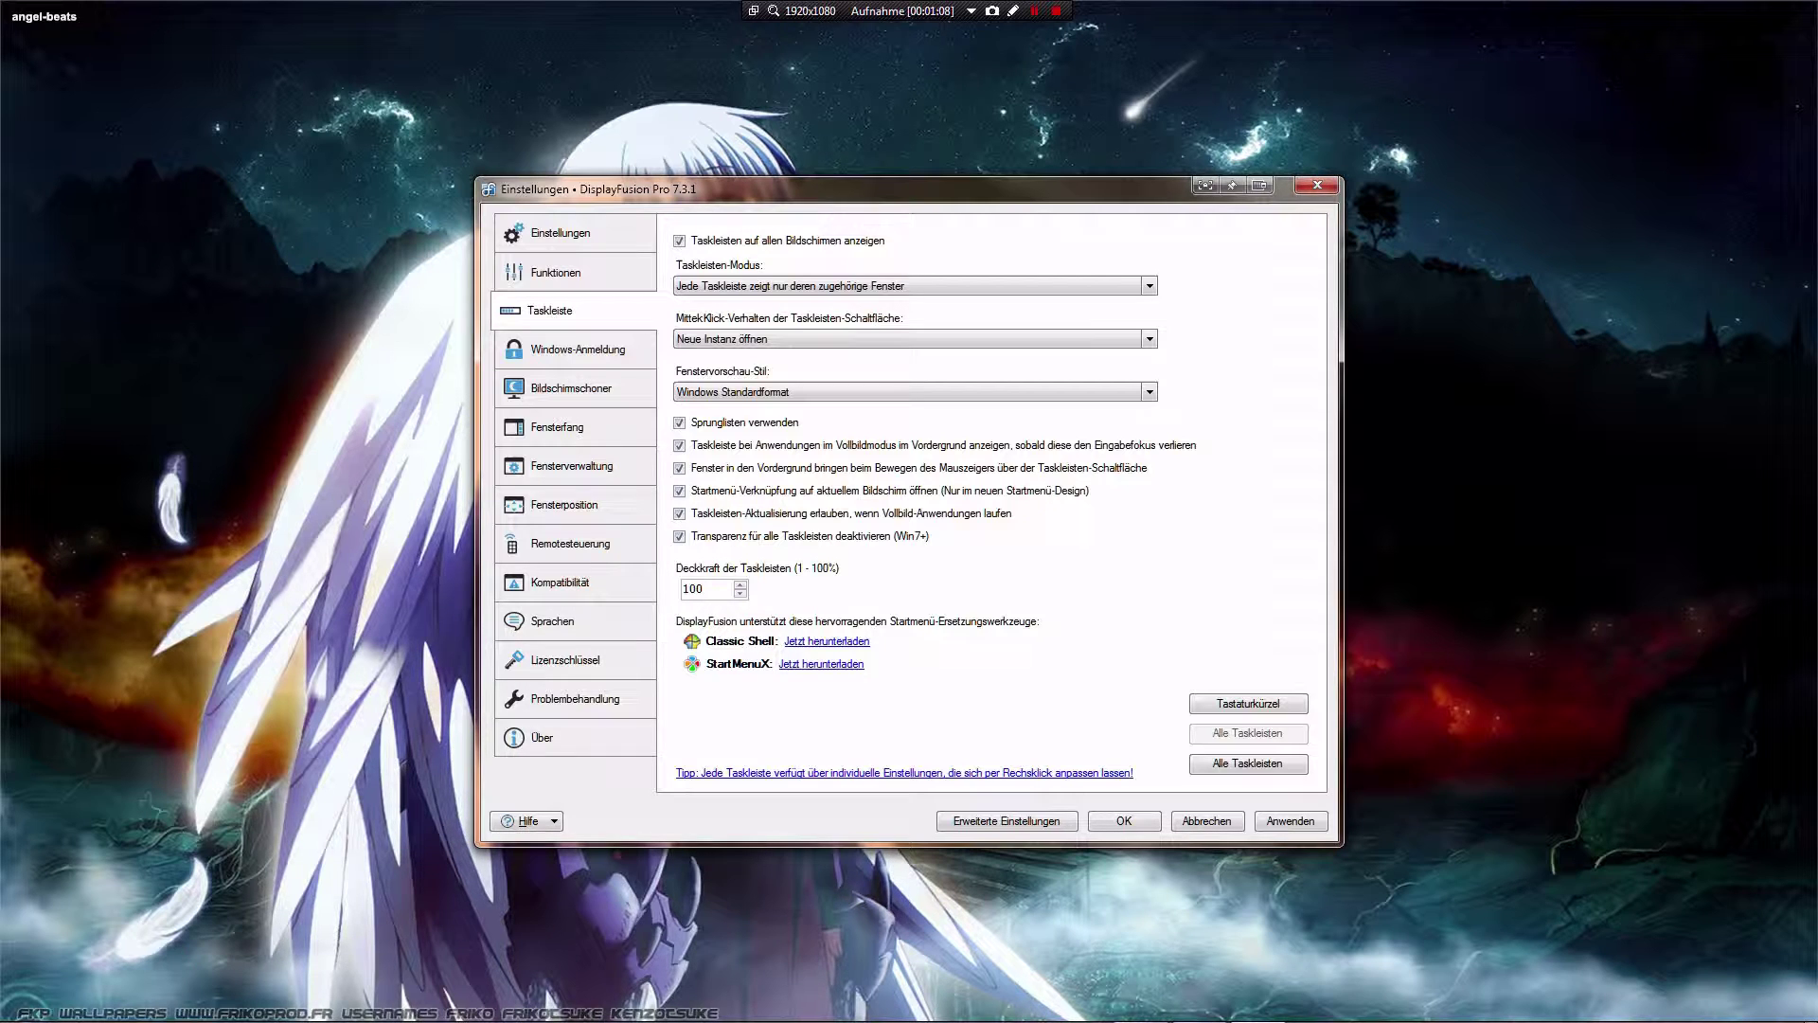
- Reposition the settings window, set it to always stay in the foreground and test this against a file explorer window
left_click_drag(909, 188, 869, 194)
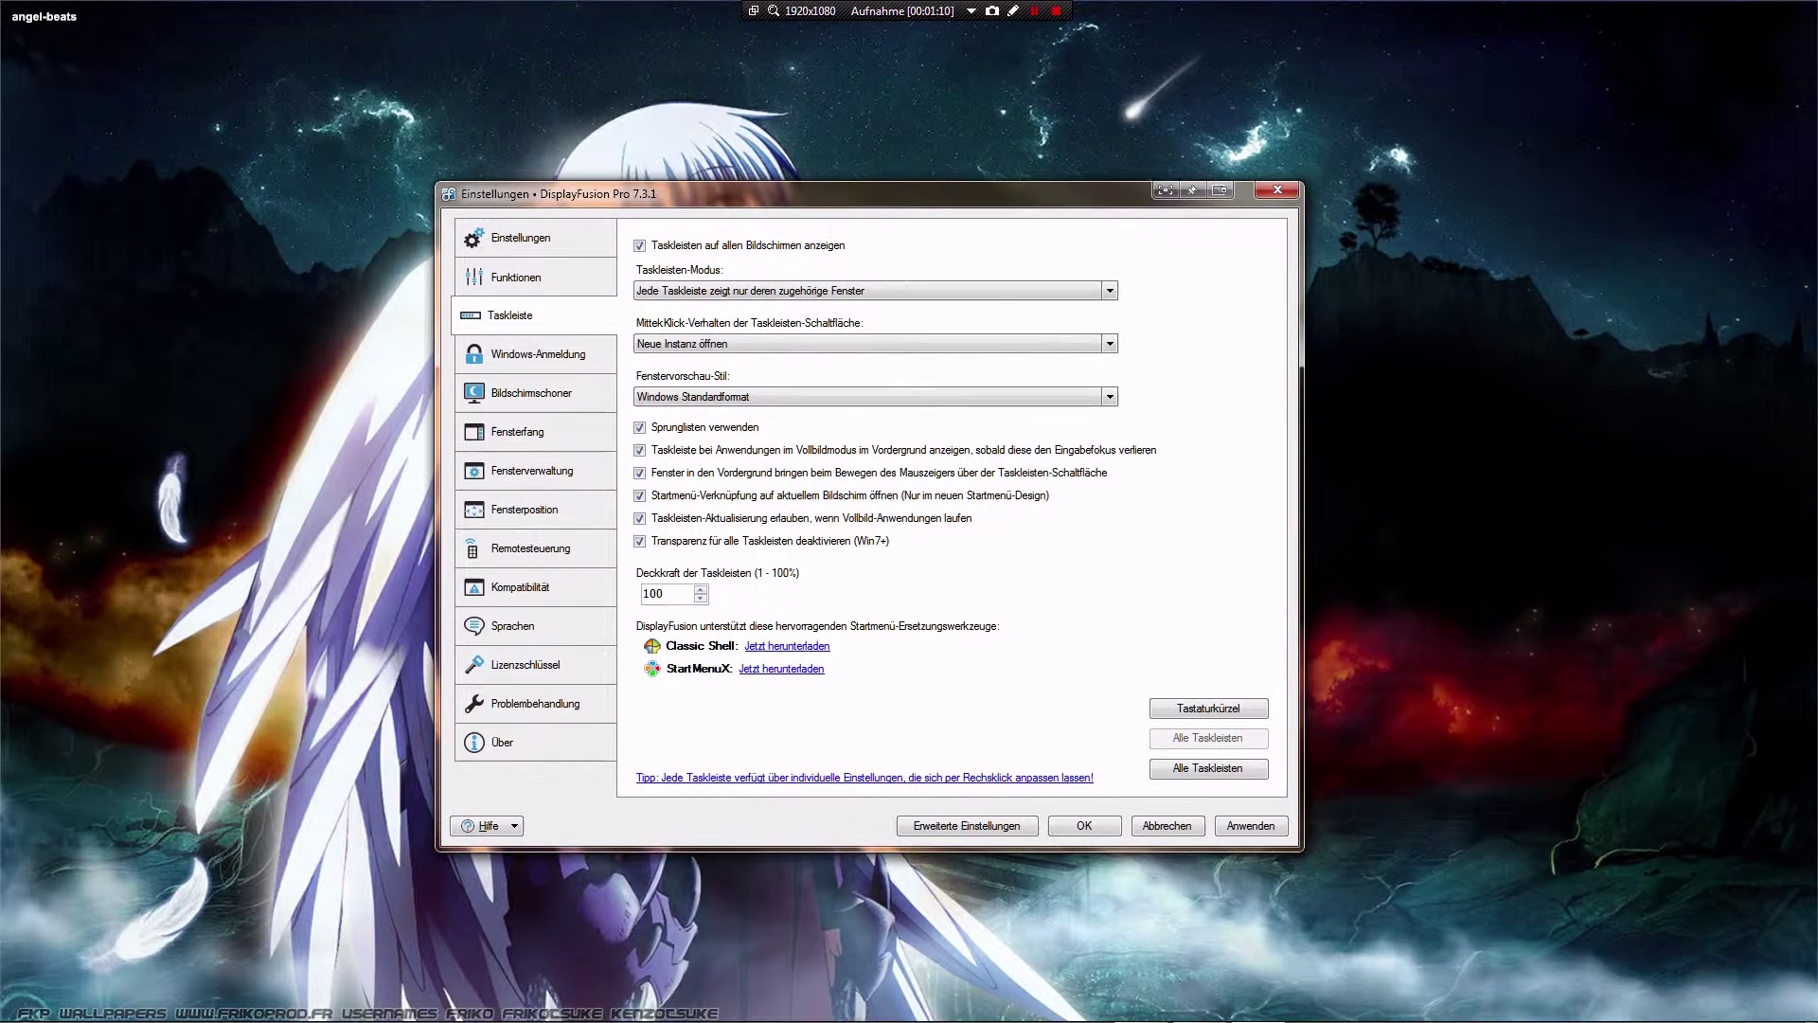
left_click_drag(1150, 194, 815, 113)
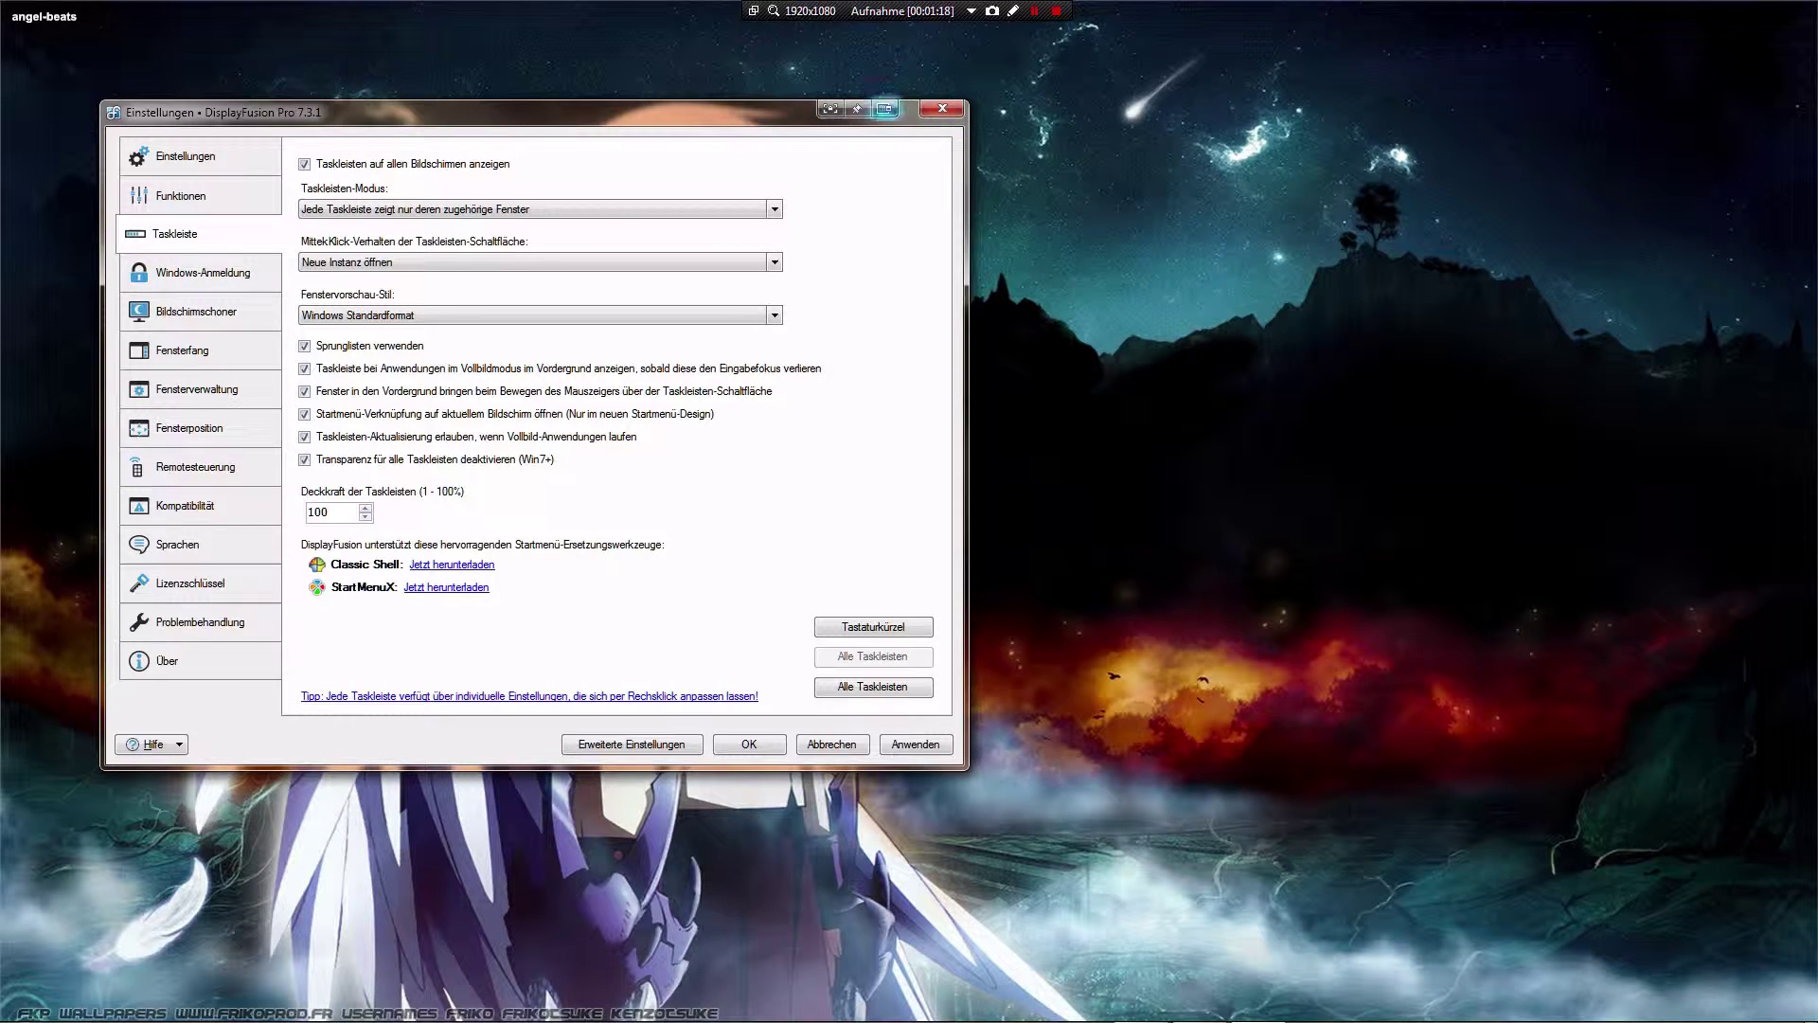
left_click_drag(795, 112, 769, 94)
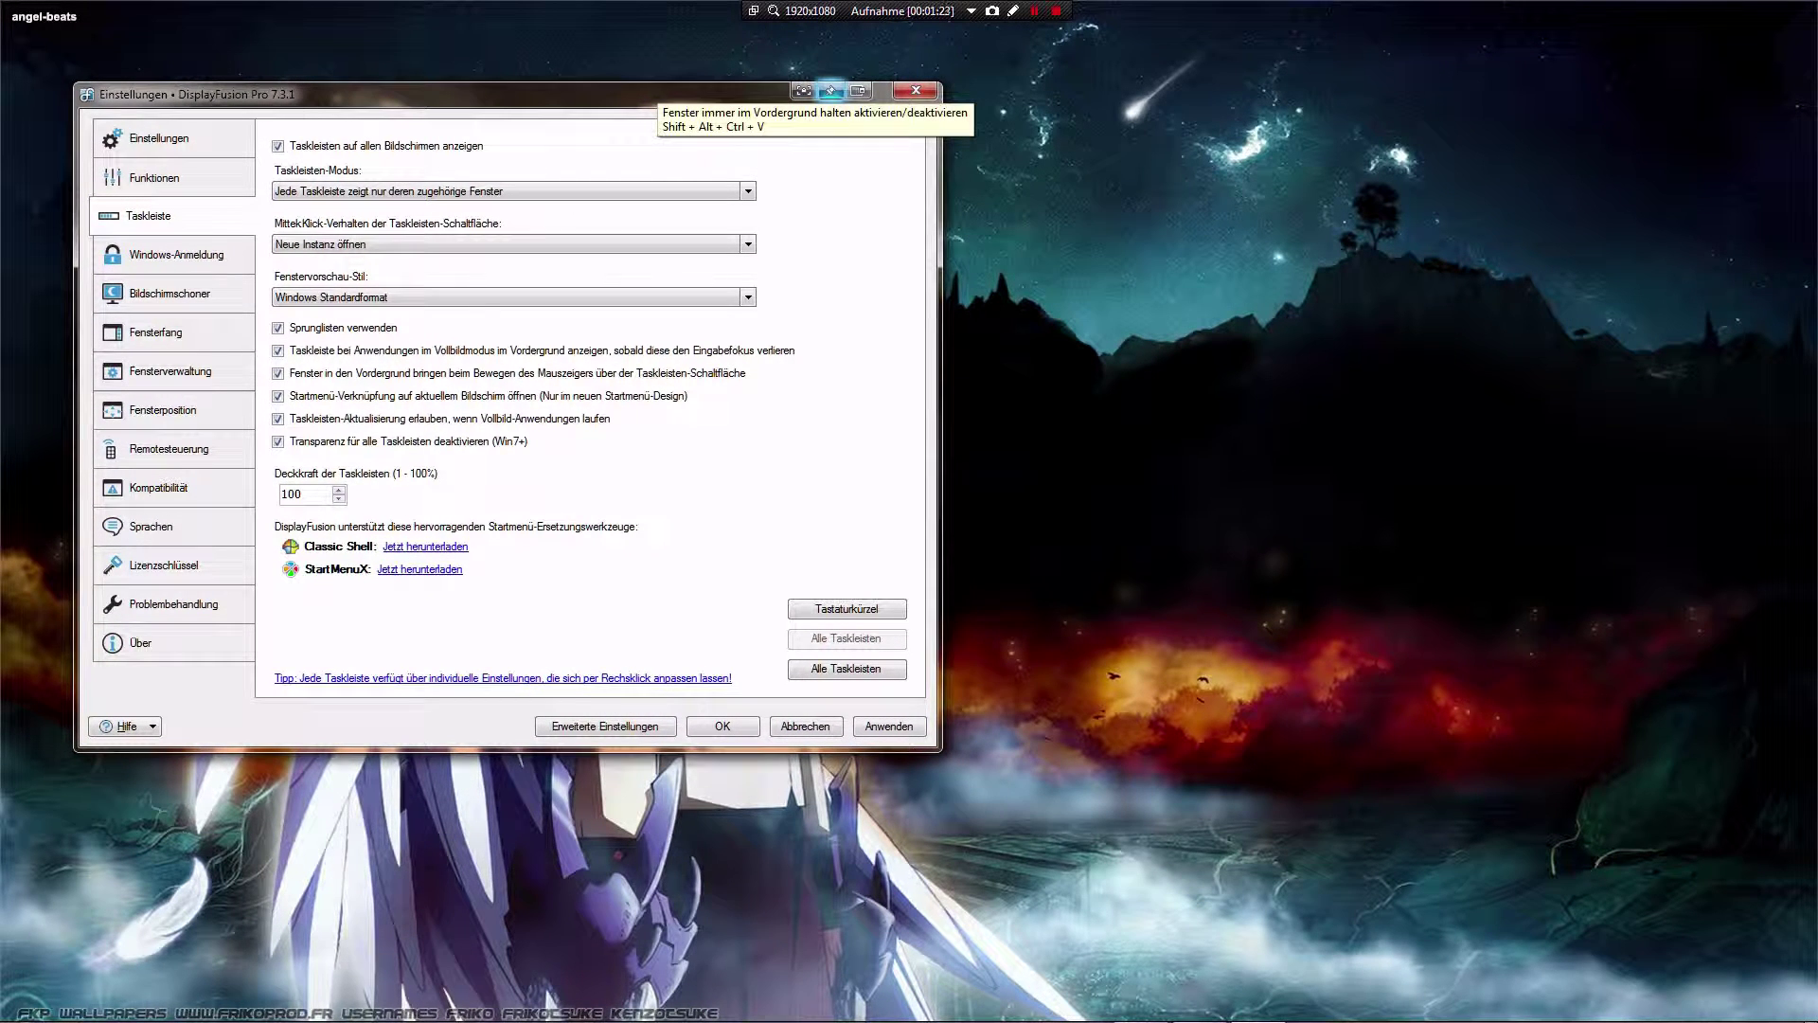
left_click(831, 90)
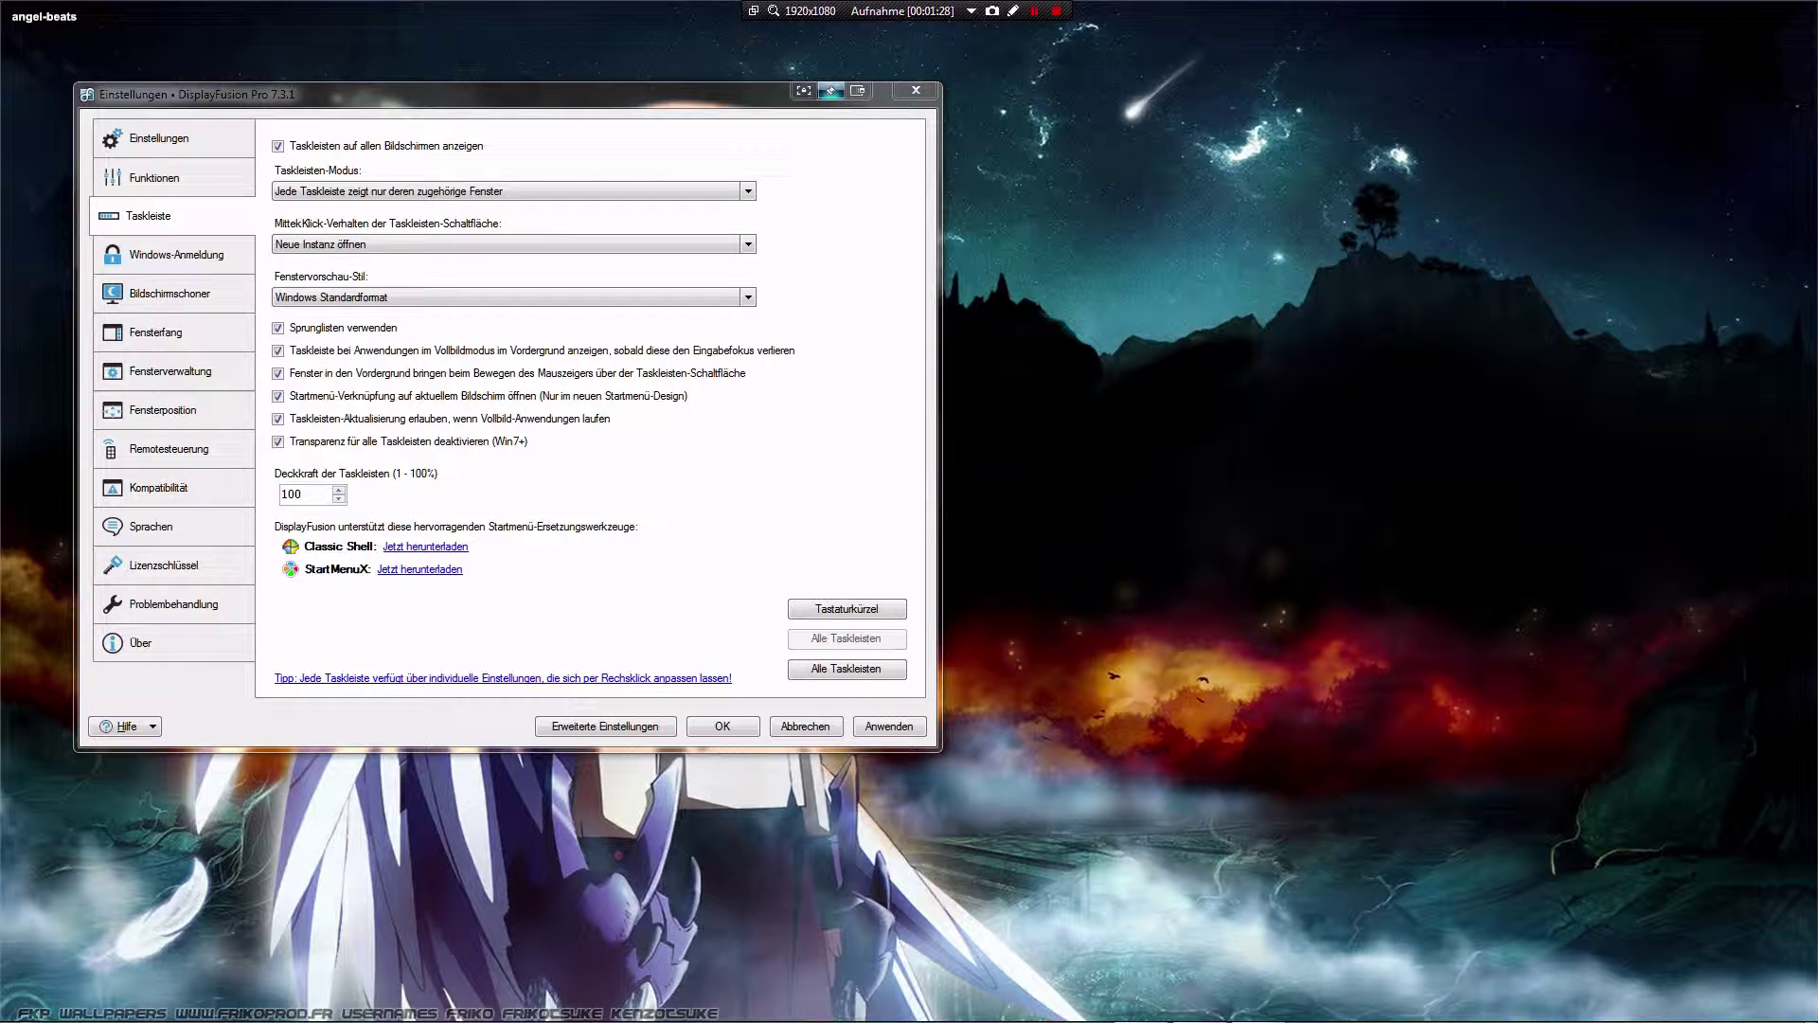
left_click_drag(1809, 43, 532, 144)
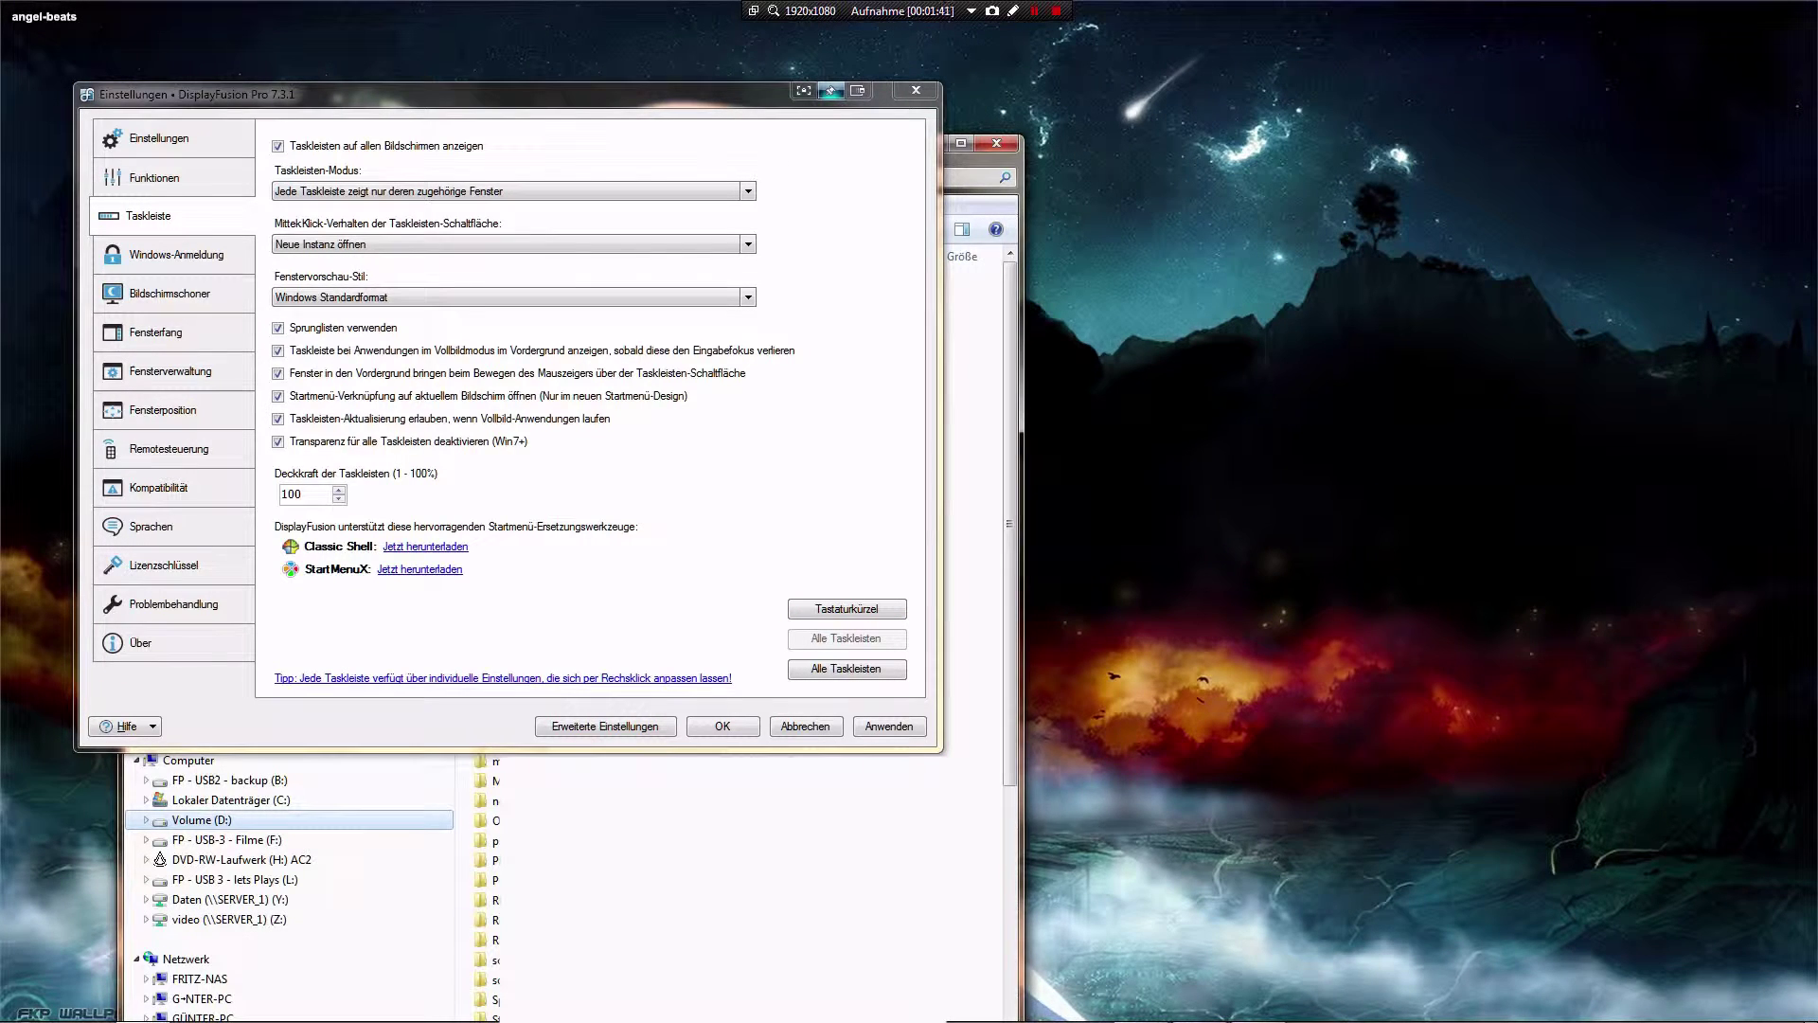
key("alt+F4")
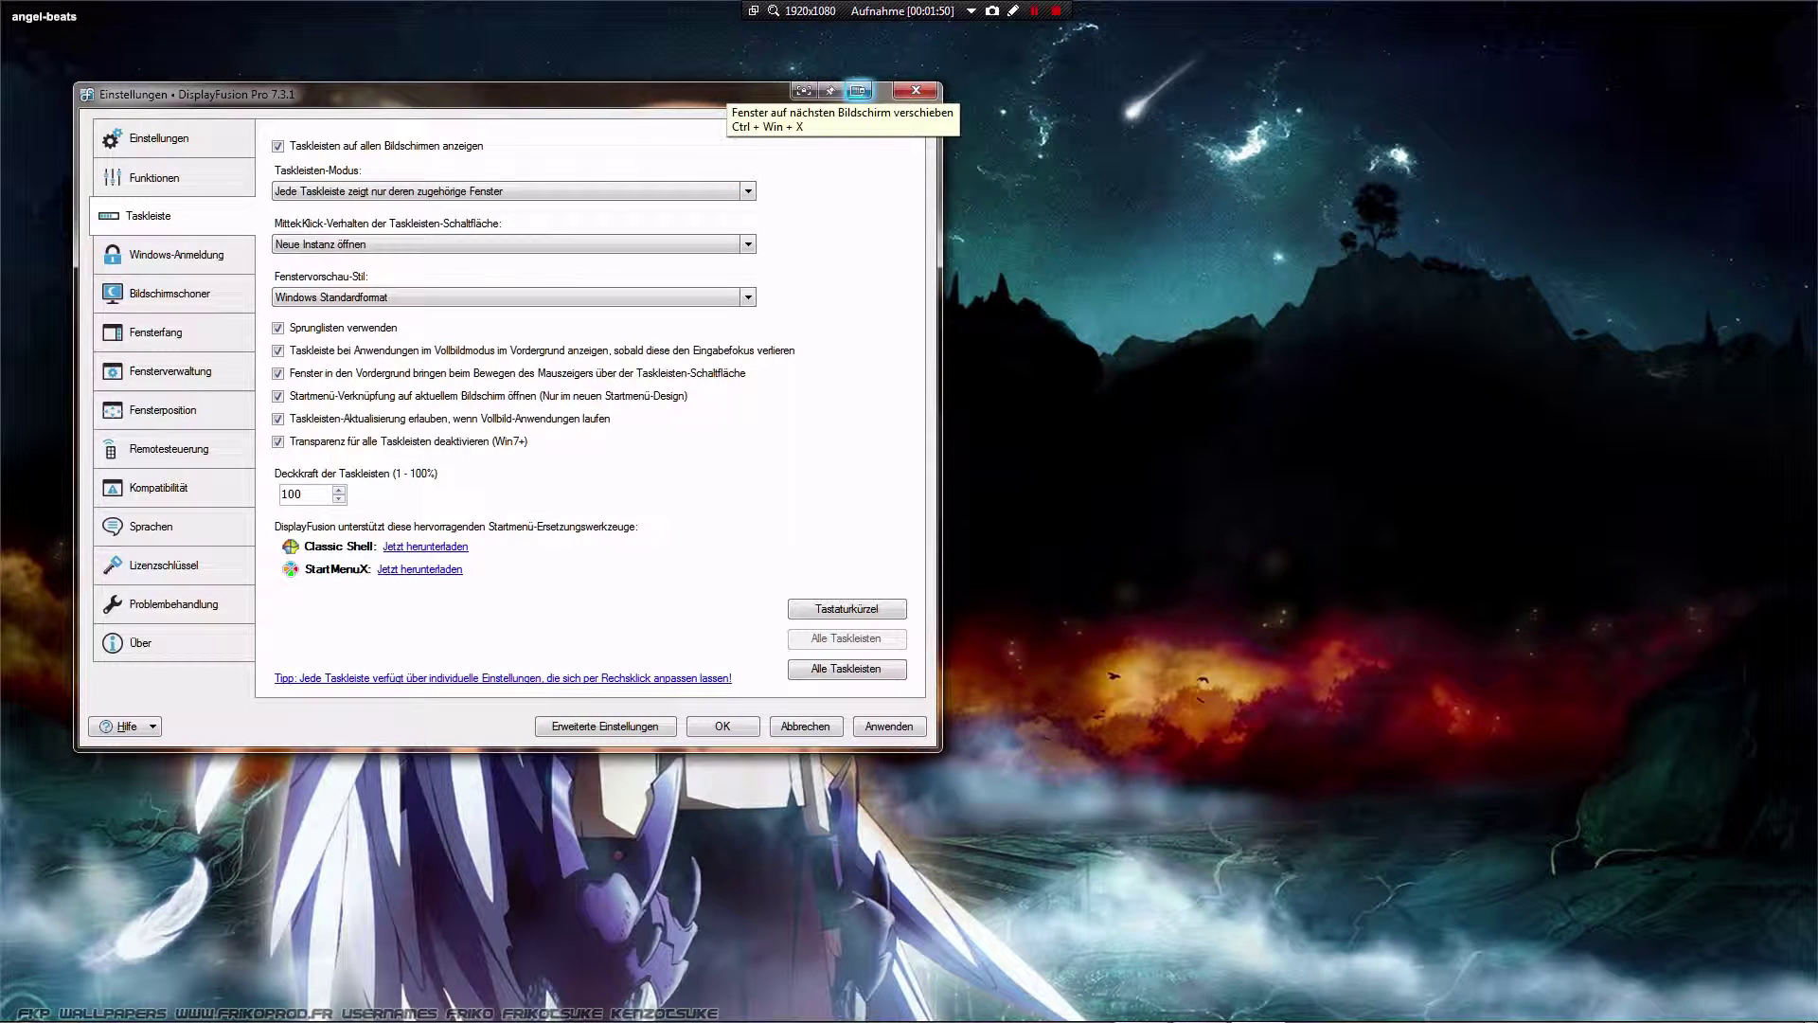
- Send the settings window to the next monitor, bring it back and reposition it
left_click(858, 90)
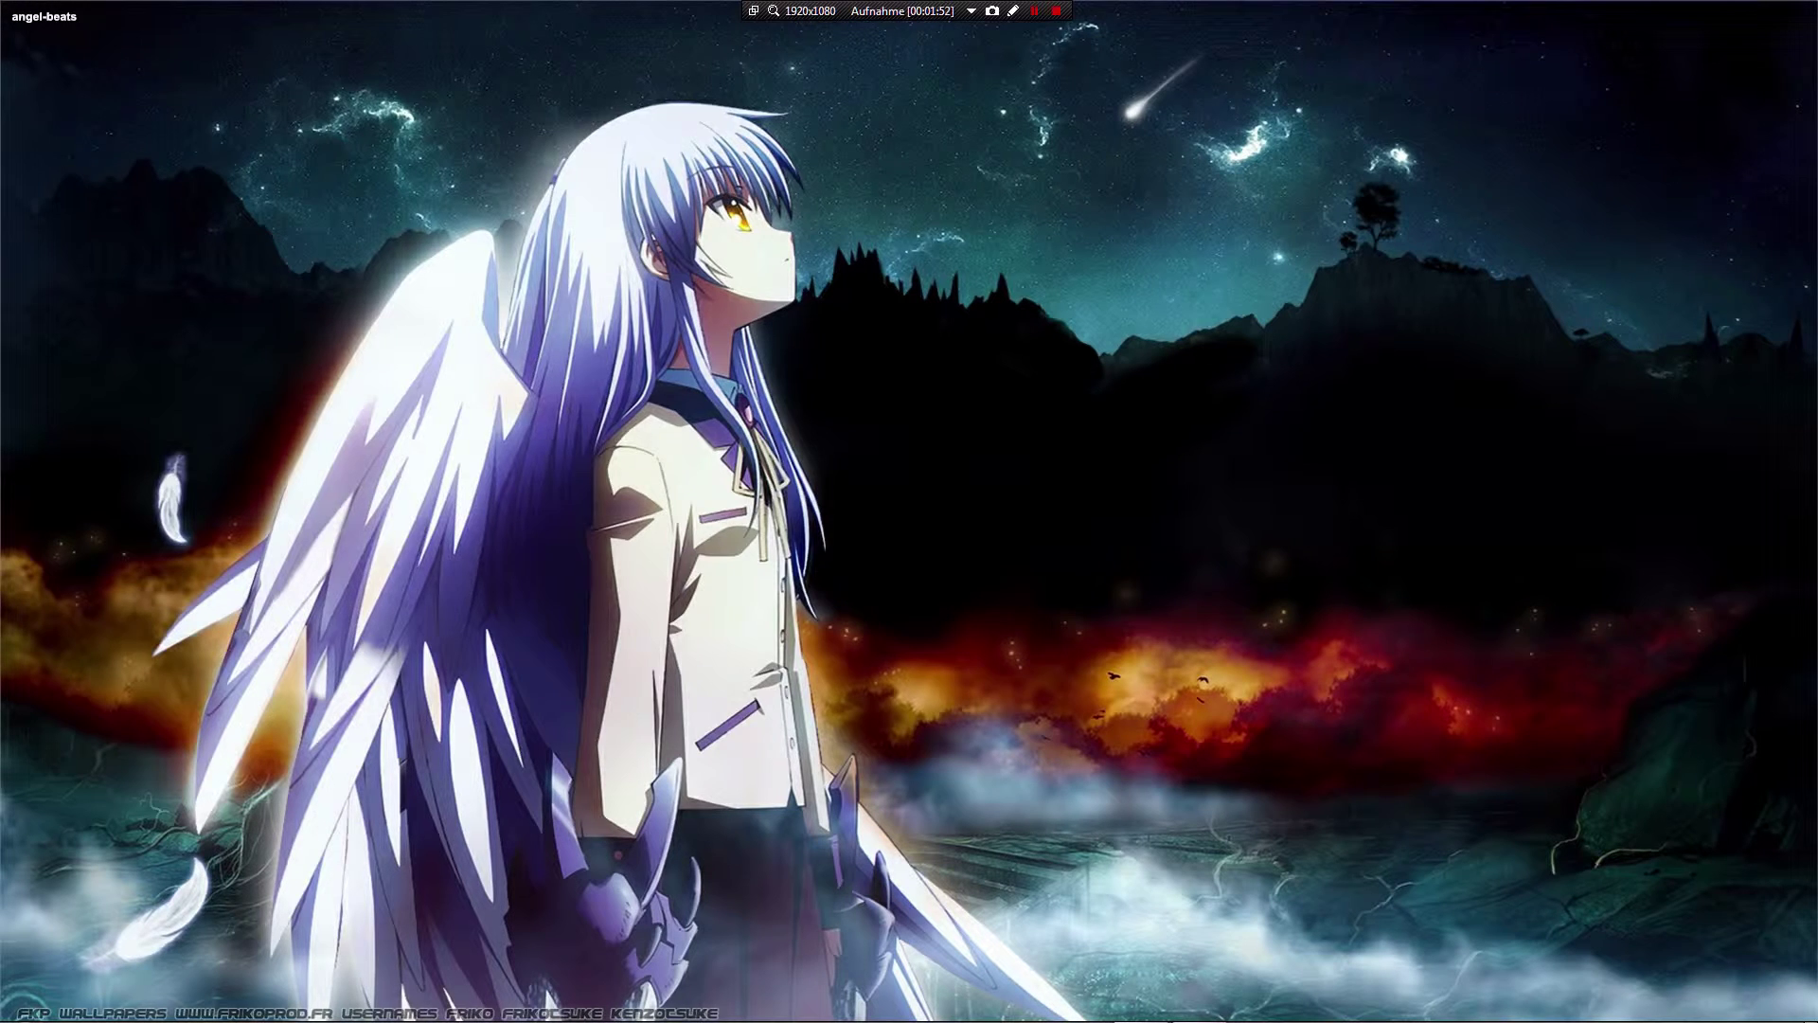
key("ctrl+super+x")
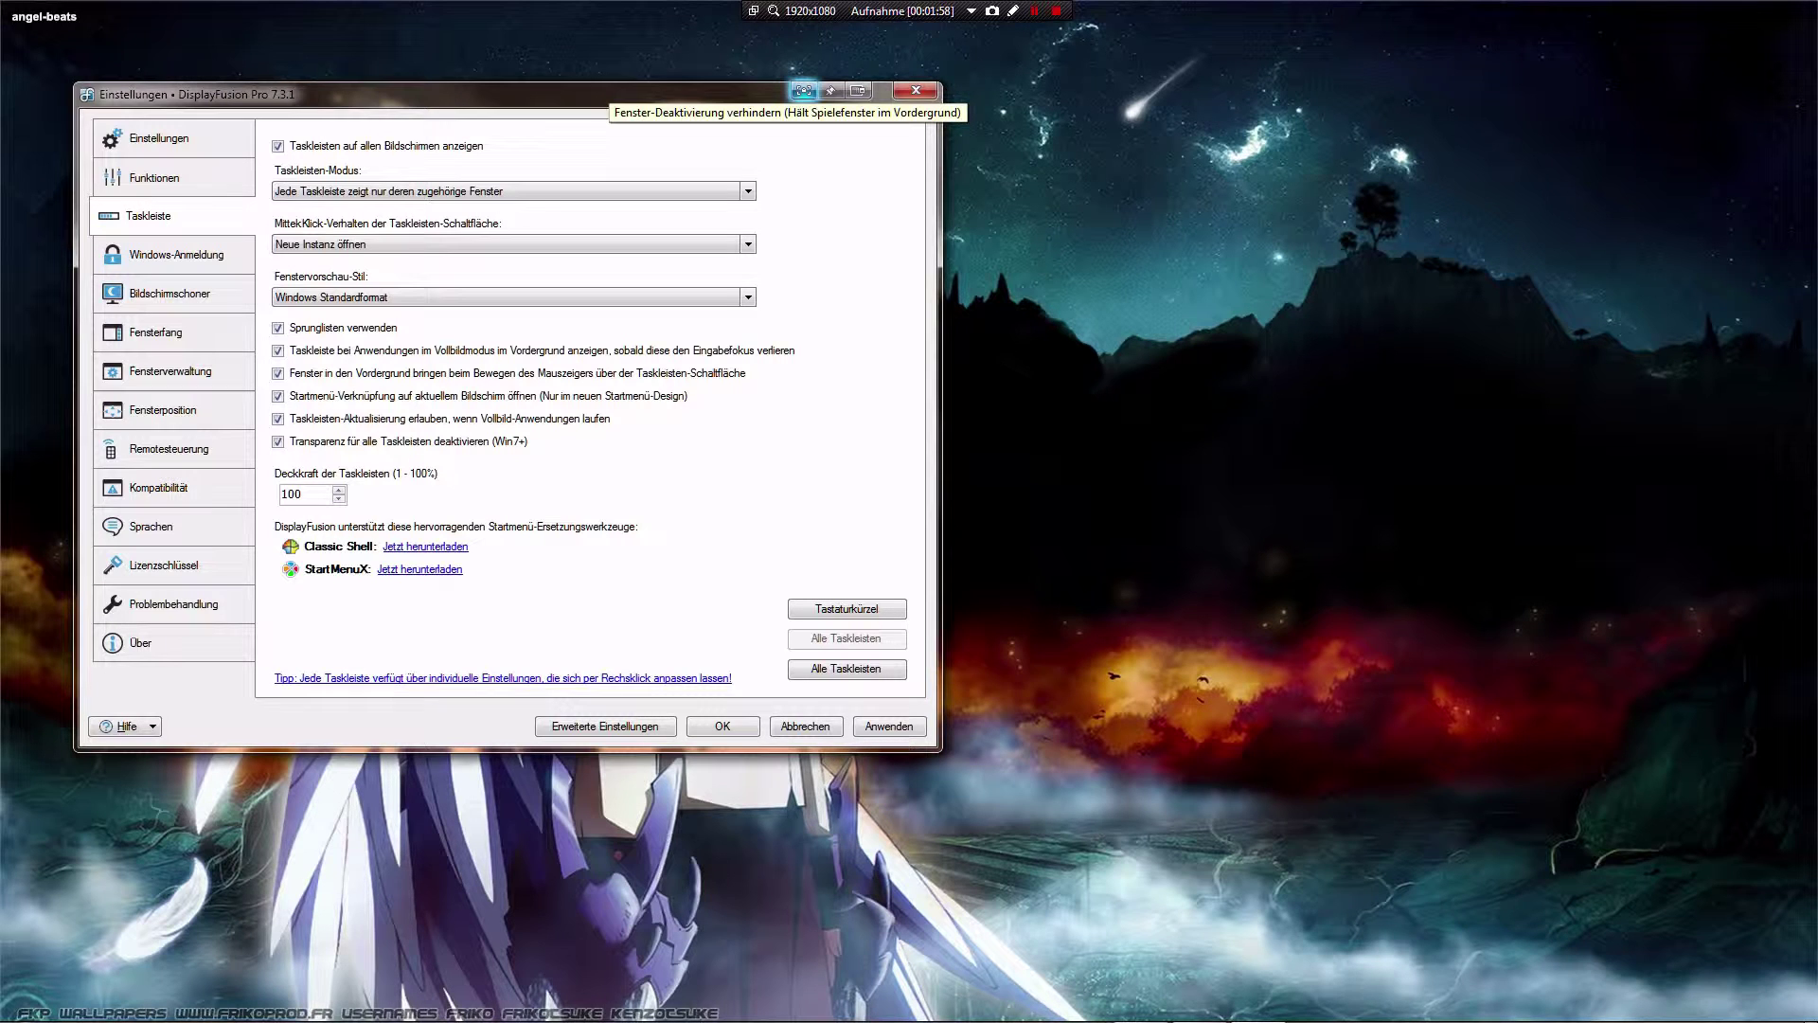
left_click_drag(568, 94, 605, 111)
left_click_drag(463, 111, 403, 85)
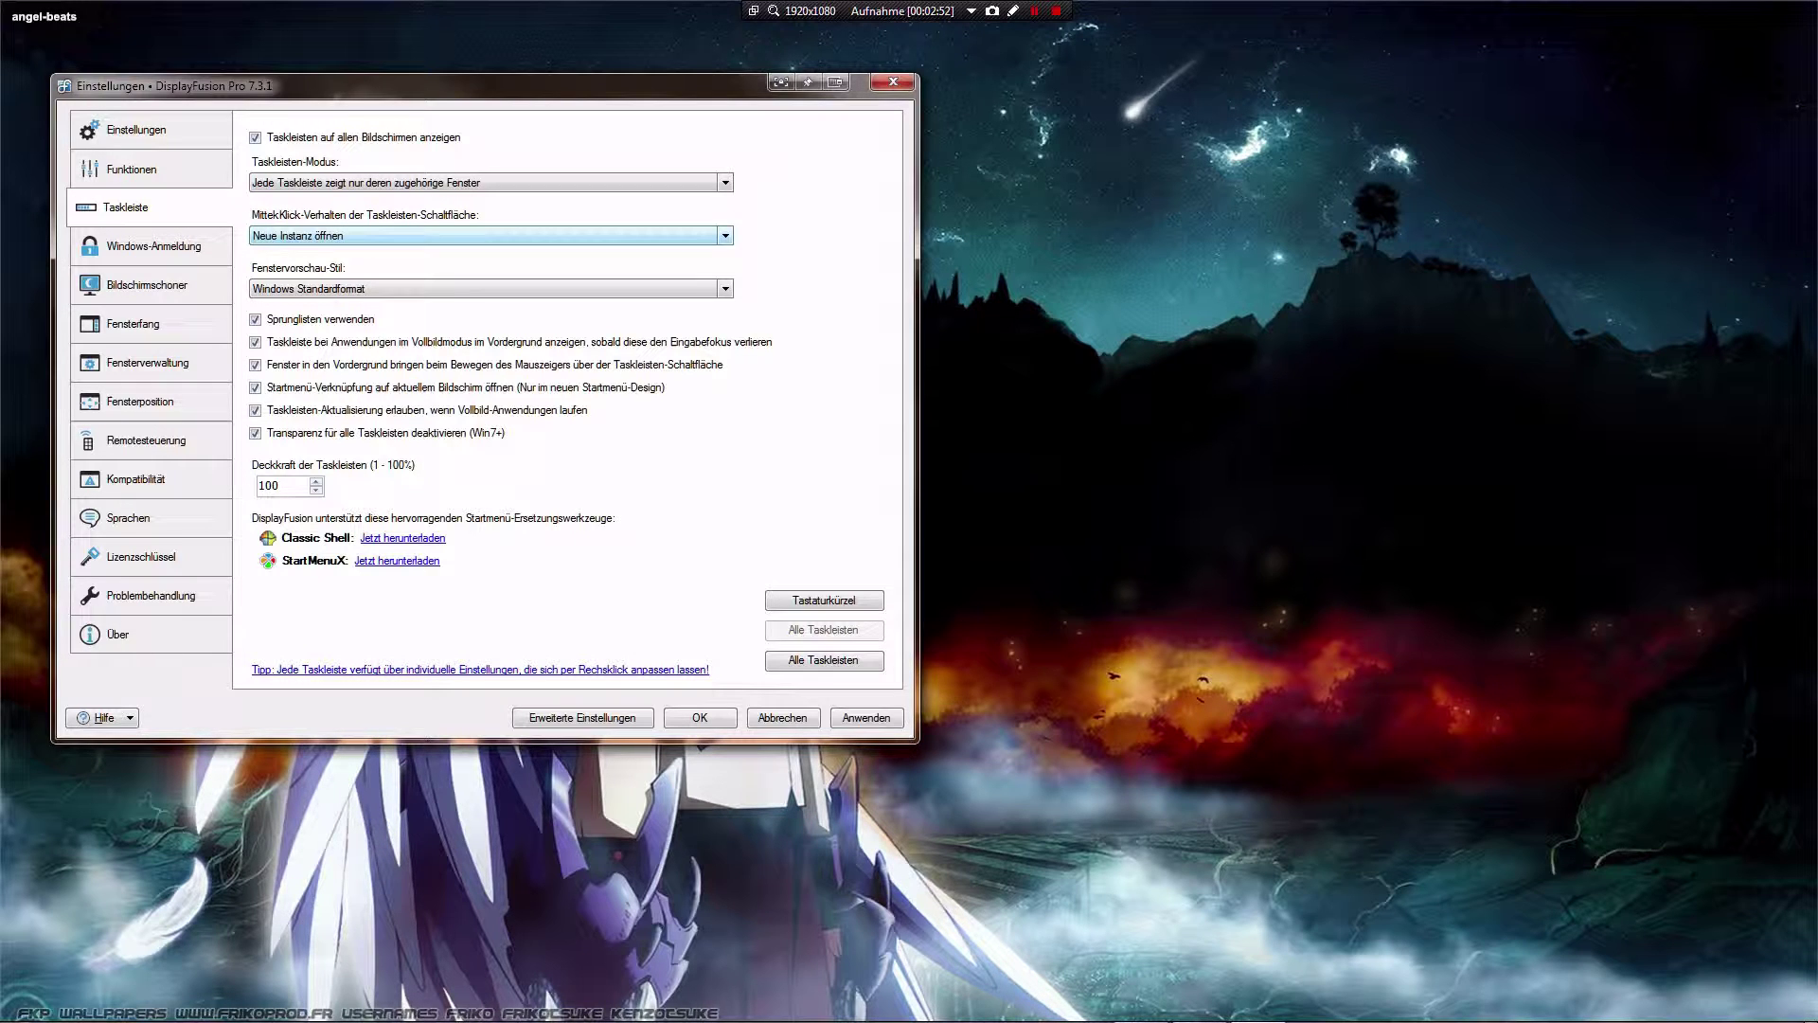
- Show the Funktionen page and view the dialog for creating a custom function without making one
left_click(132, 169)
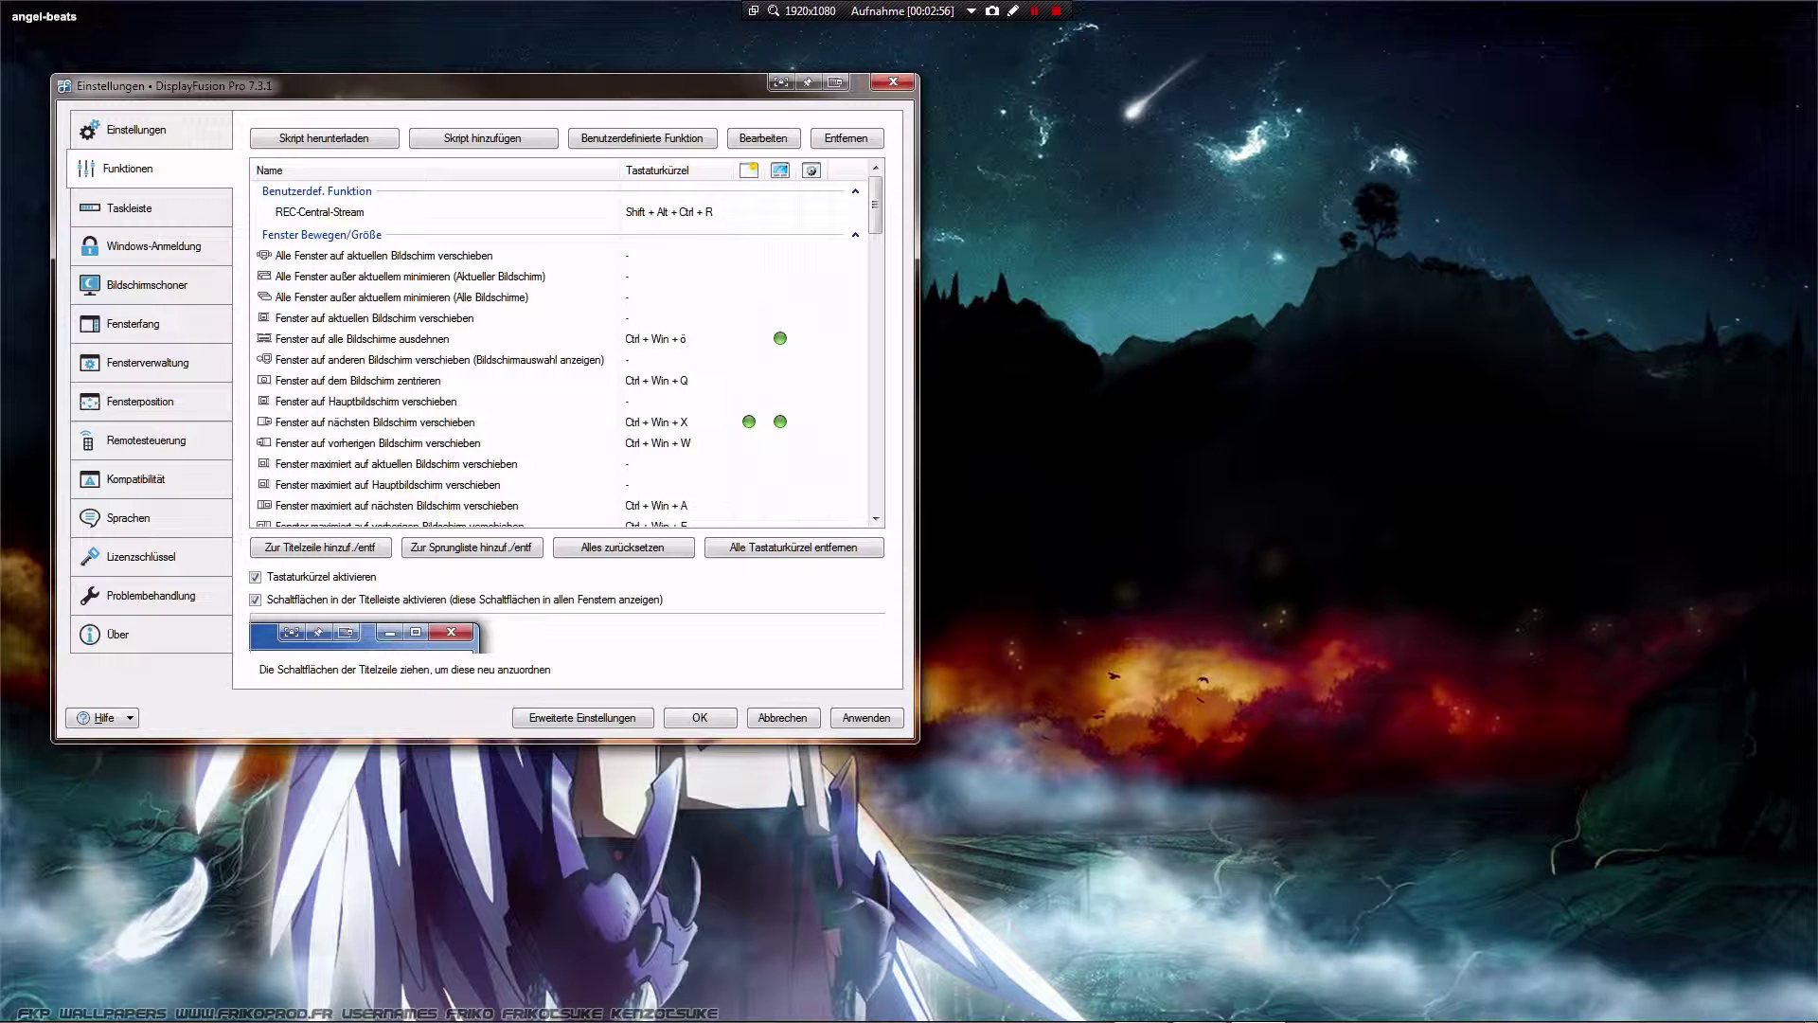
left_click_drag(474, 85, 739, 149)
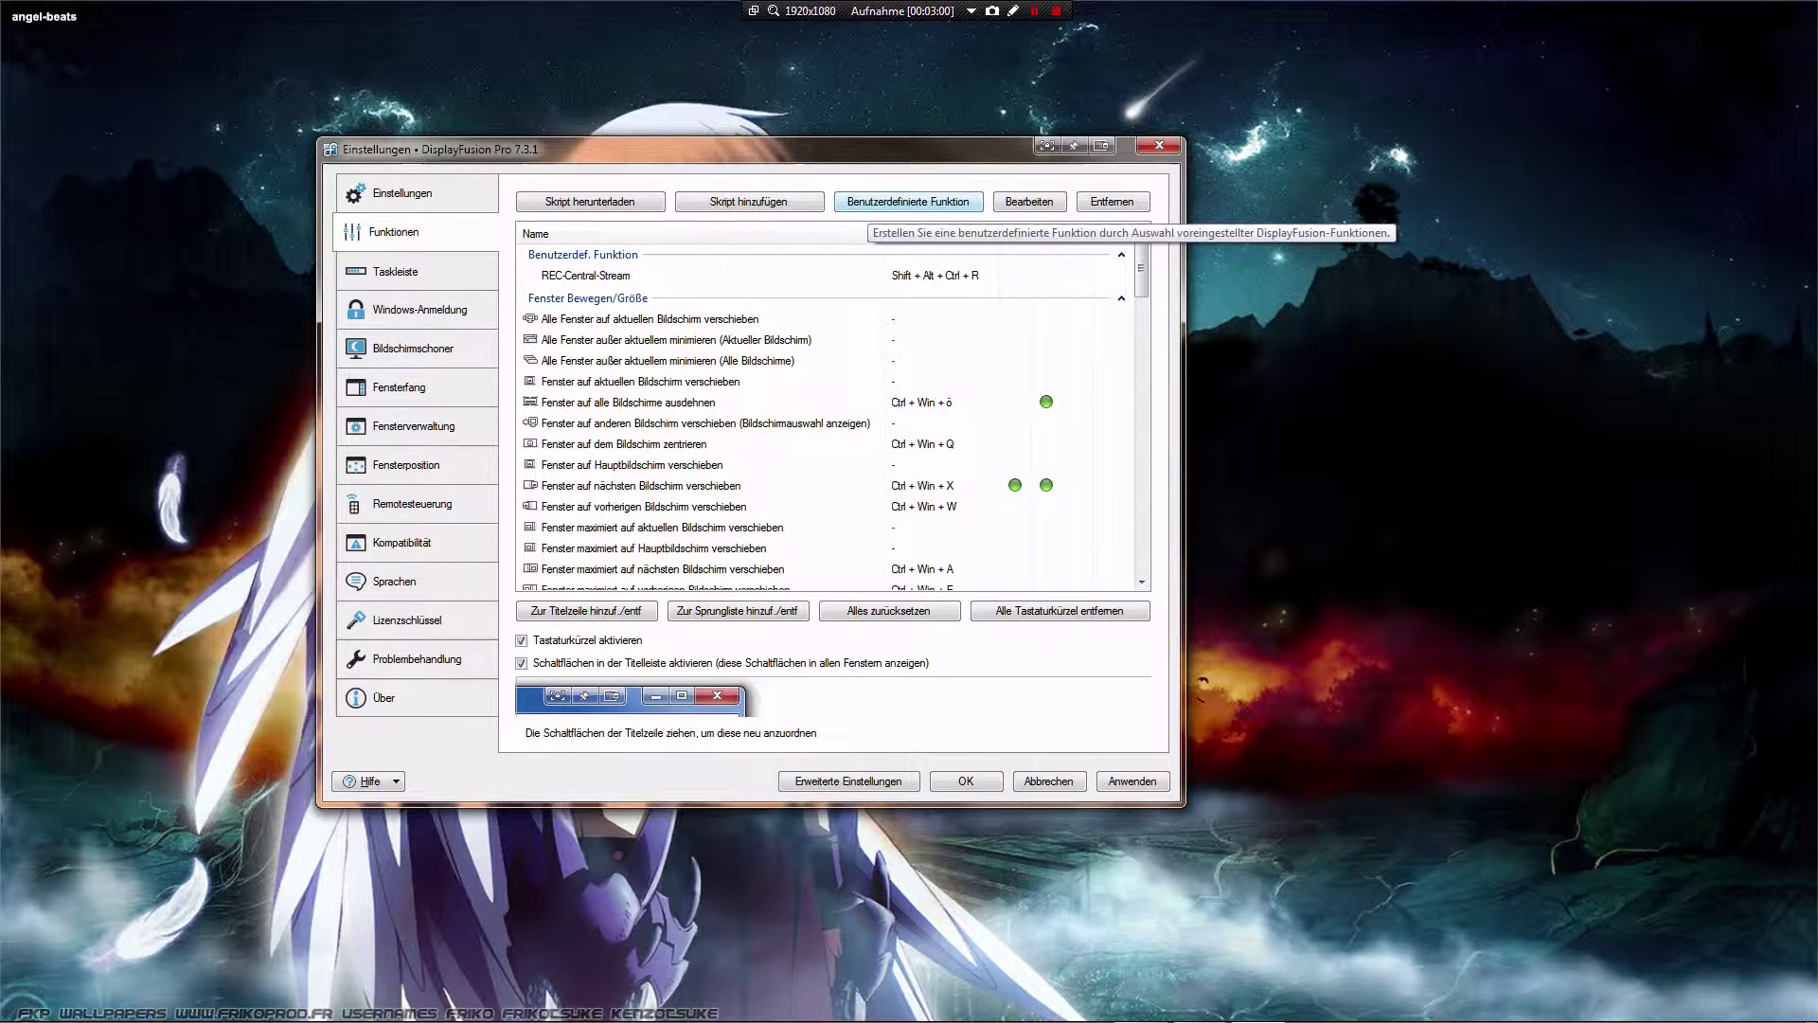
left_click(909, 201)
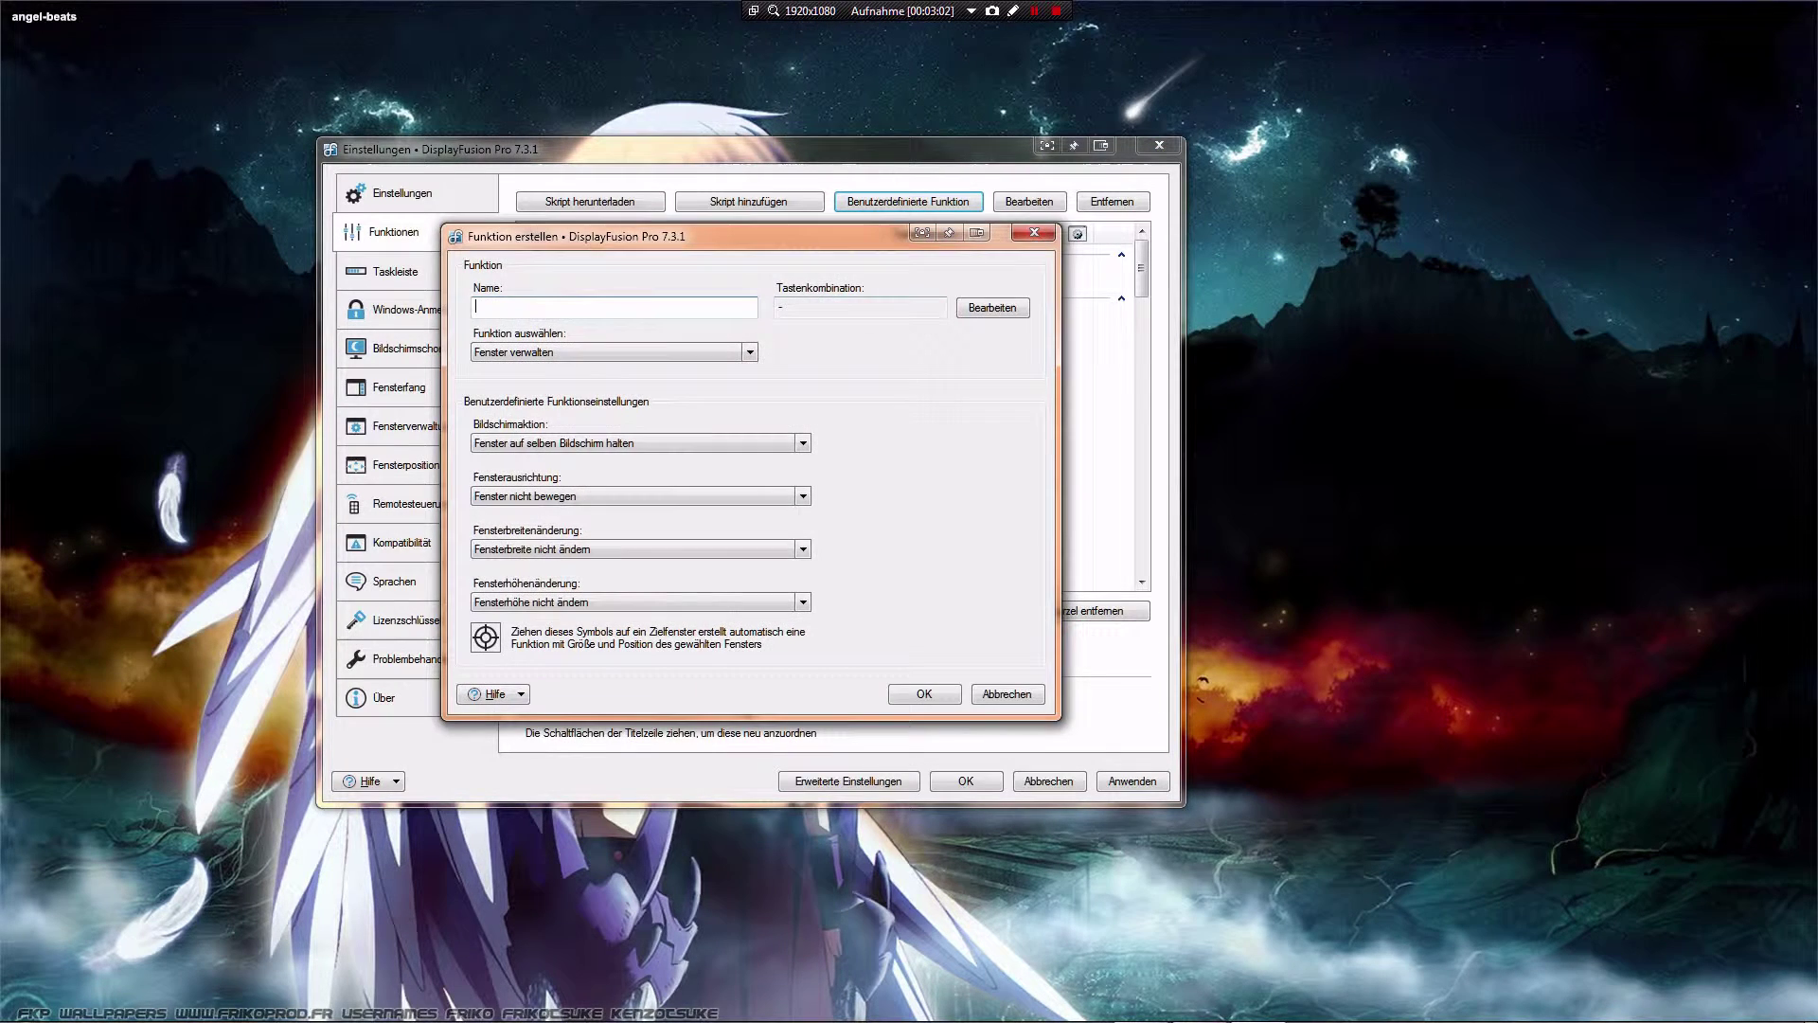
left_click(1033, 233)
- Rename the custom function REC-Central-Stream as VLC-Player-Stream
left_click(586, 274)
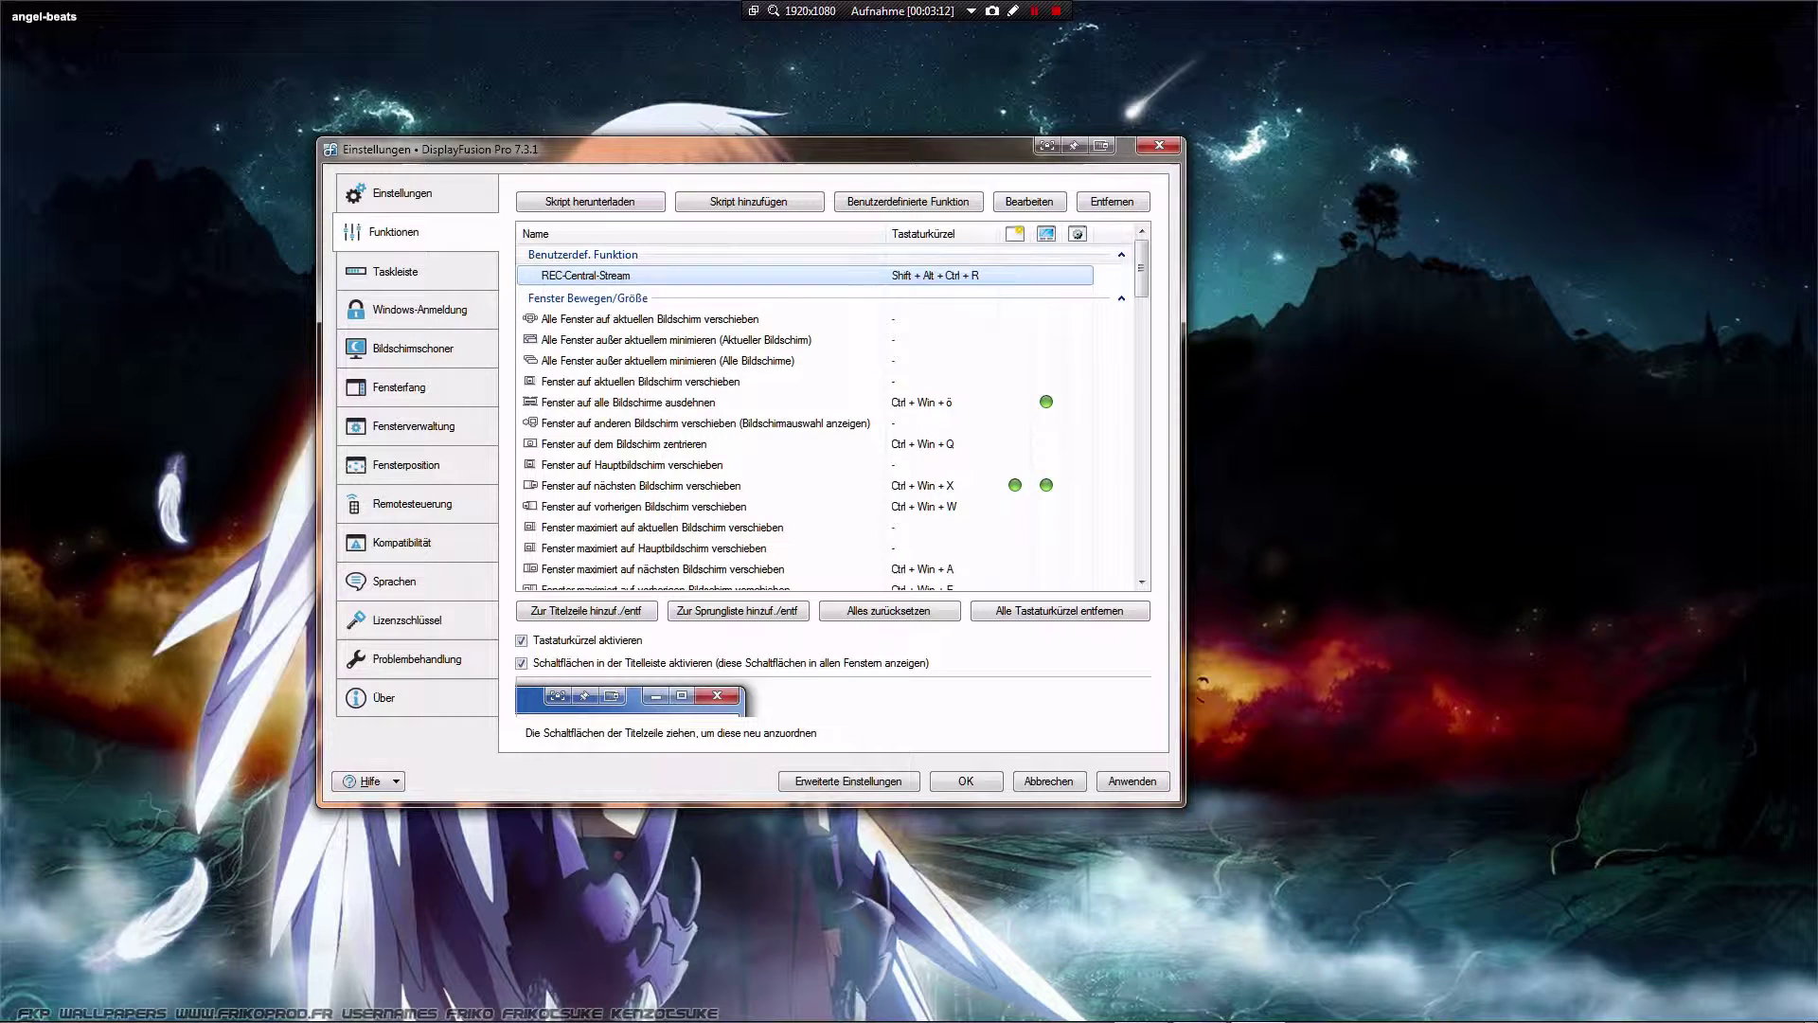
left_click(1028, 201)
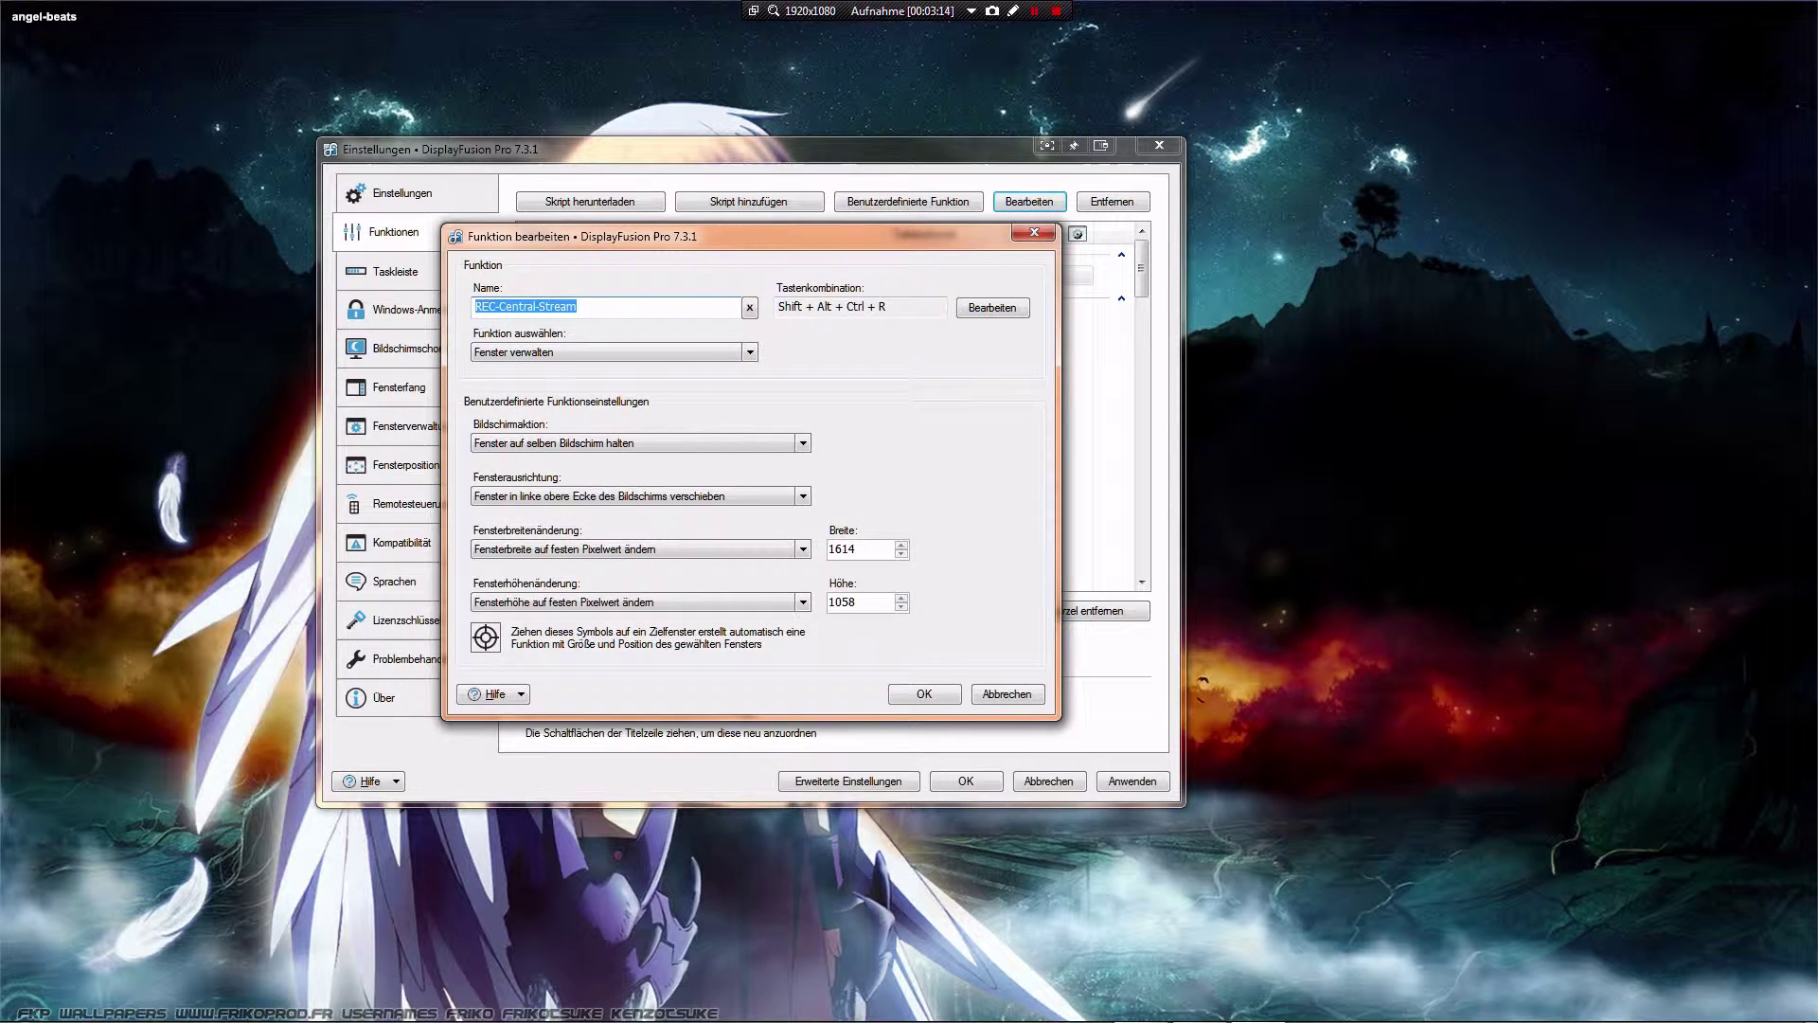
key("Tab")
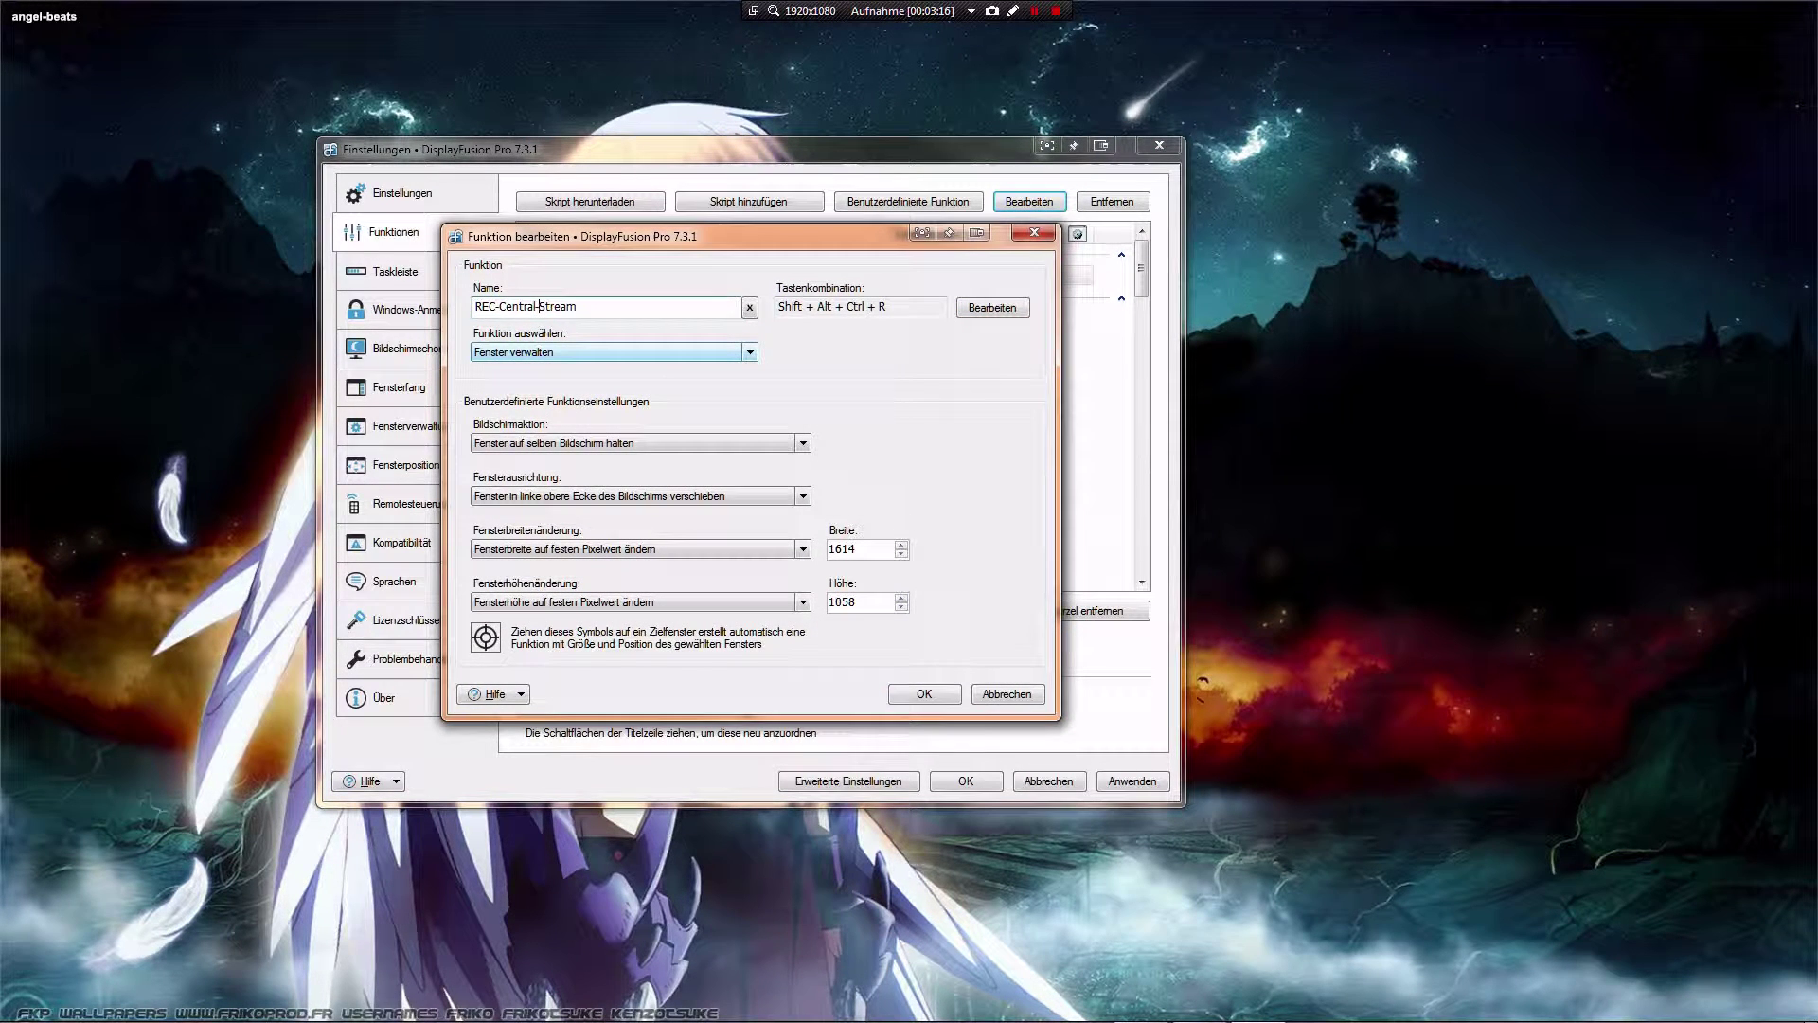
left_click_drag(474, 306, 535, 306)
type("VLC-Player")
key("Return")
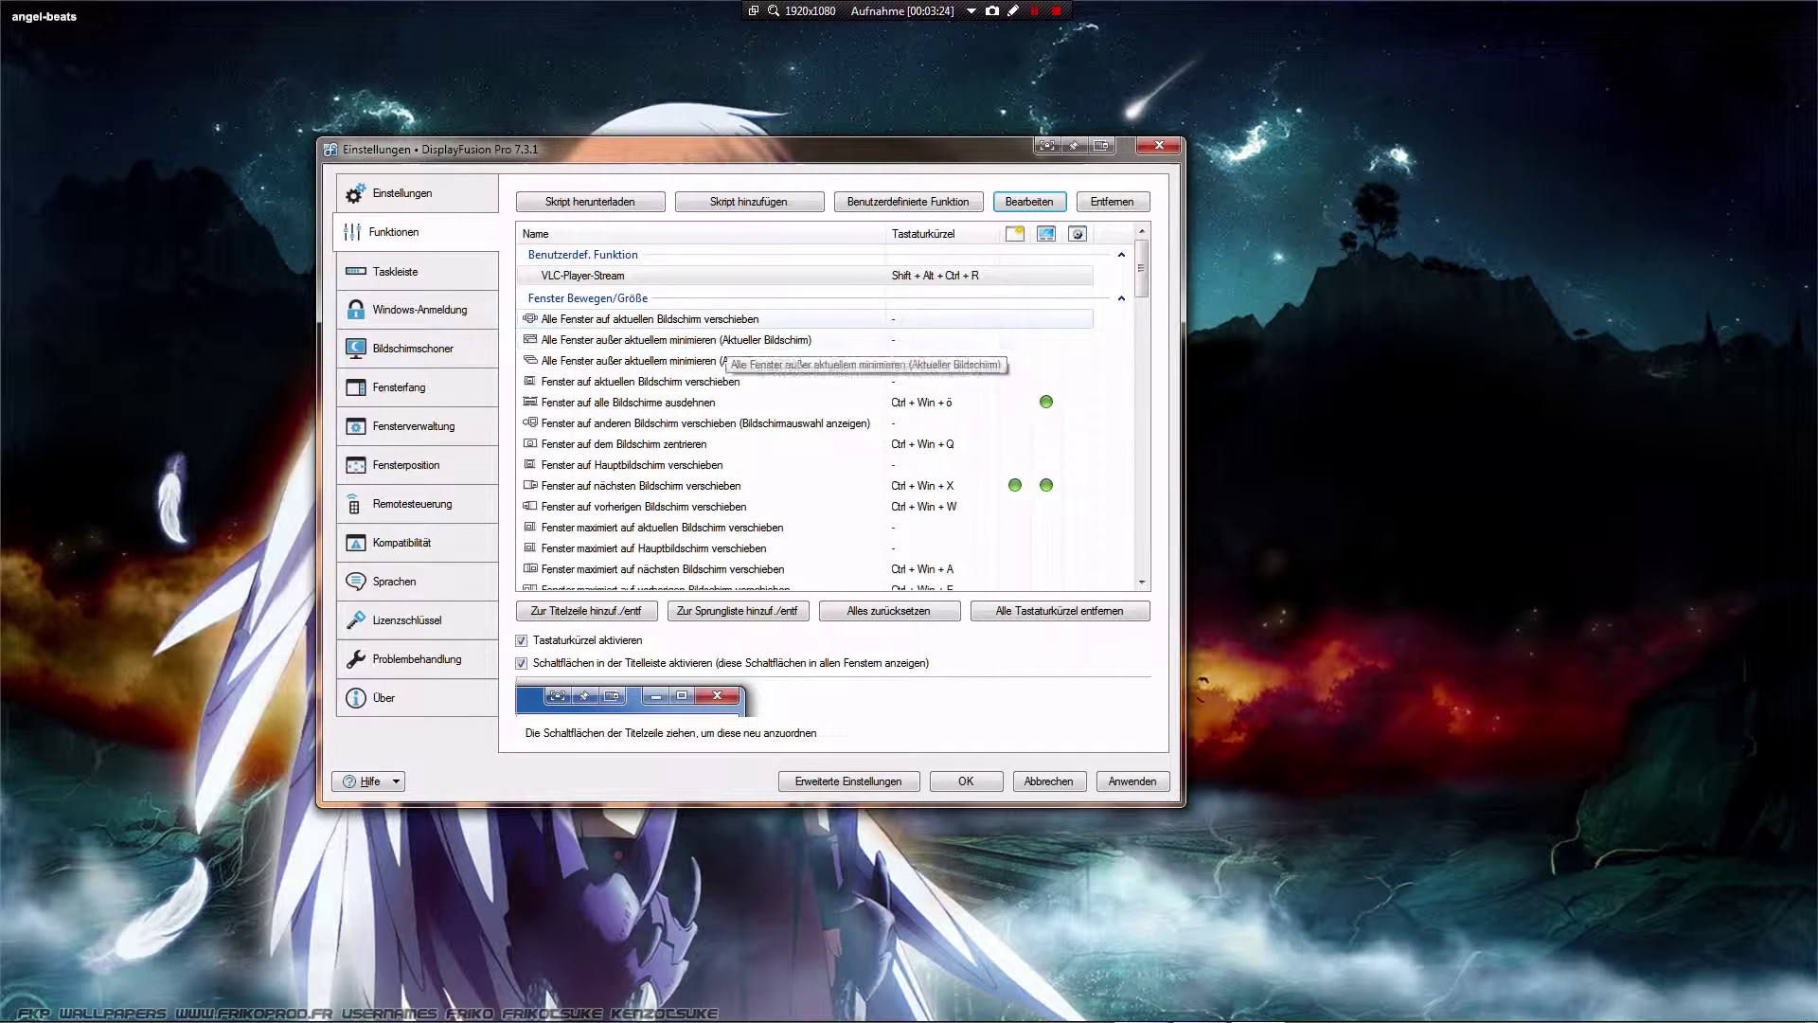
- Open VLC media player and apply the VLC-Player-Stream function to its window
key("super")
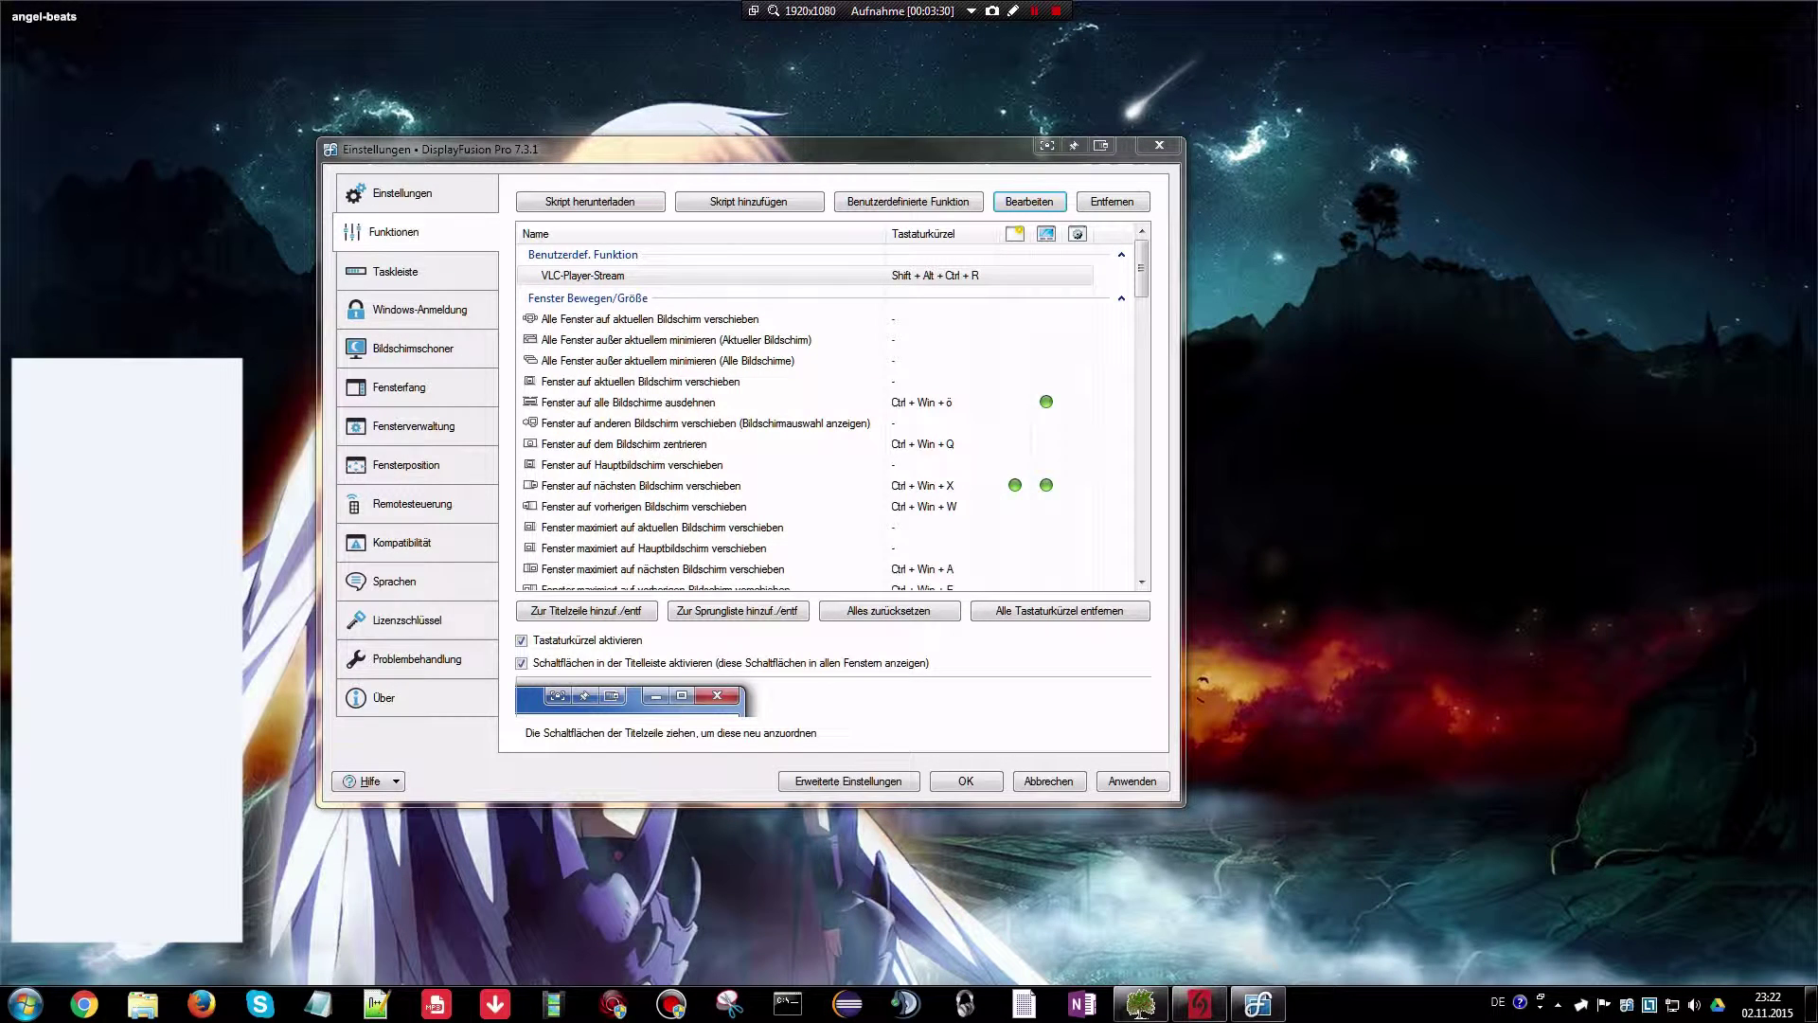
key("ctrl+shift+alt+r")
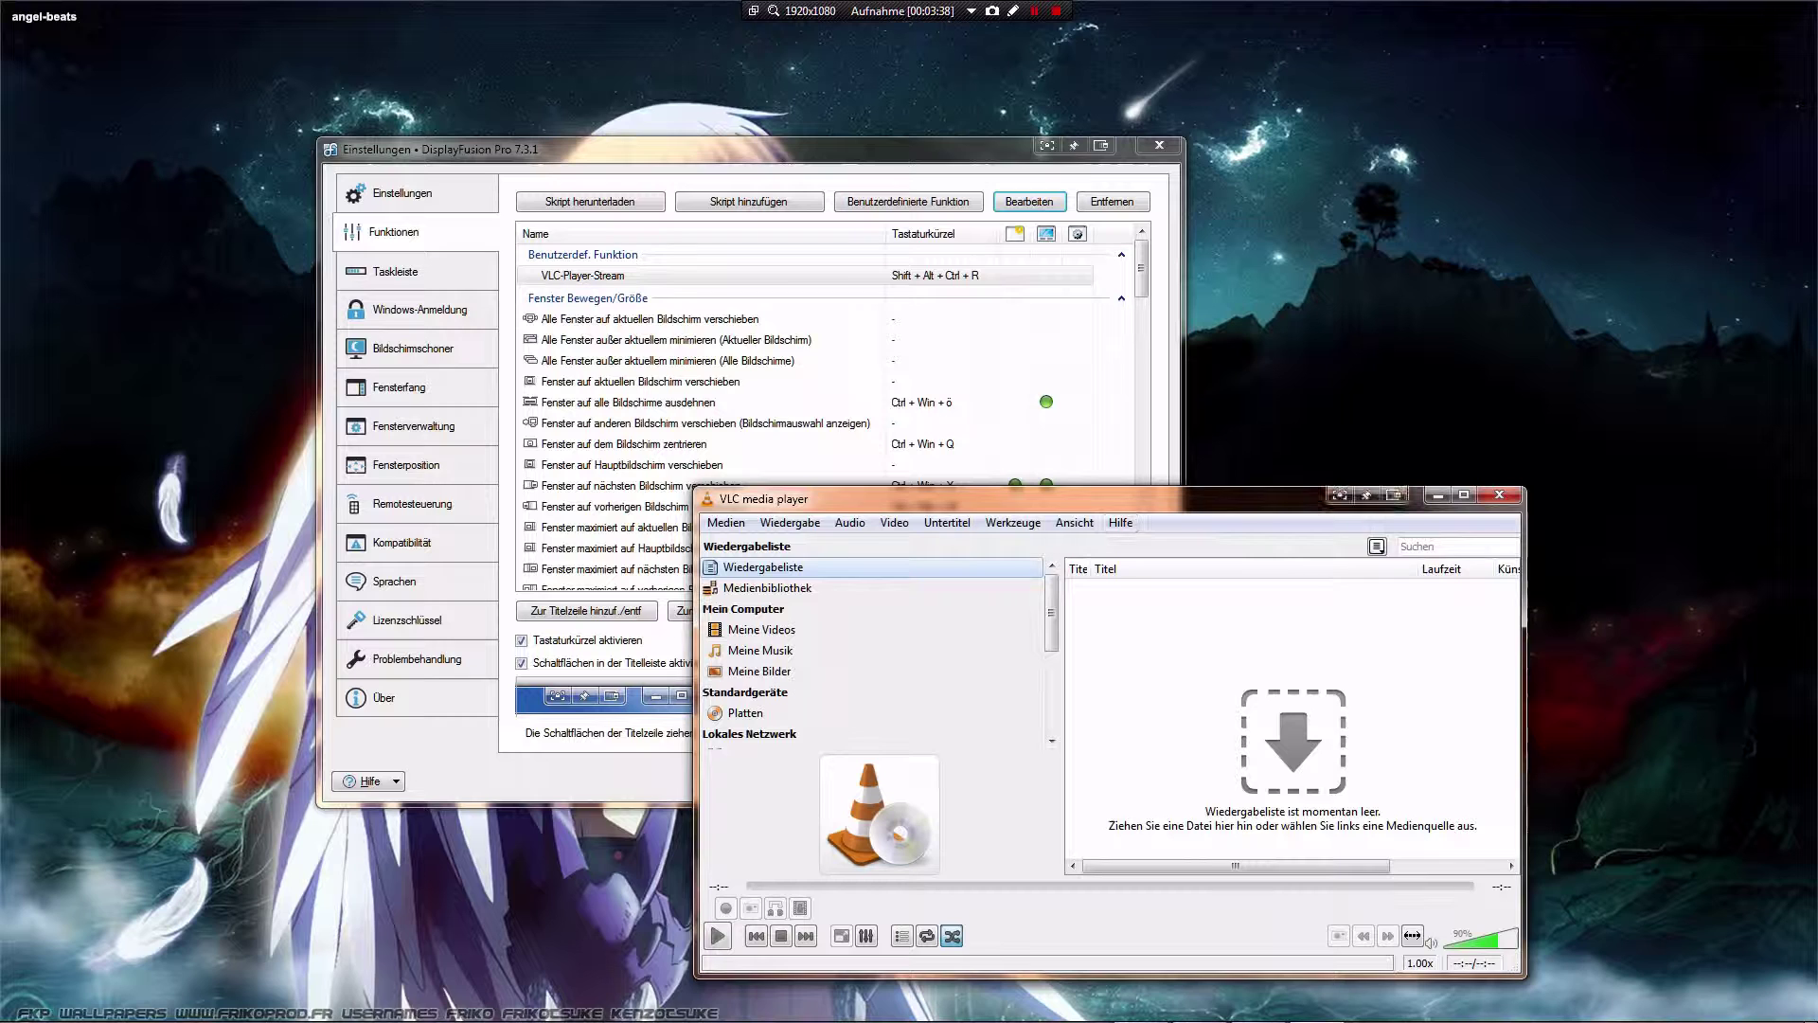
left_click_drag(1118, 500, 947, 321)
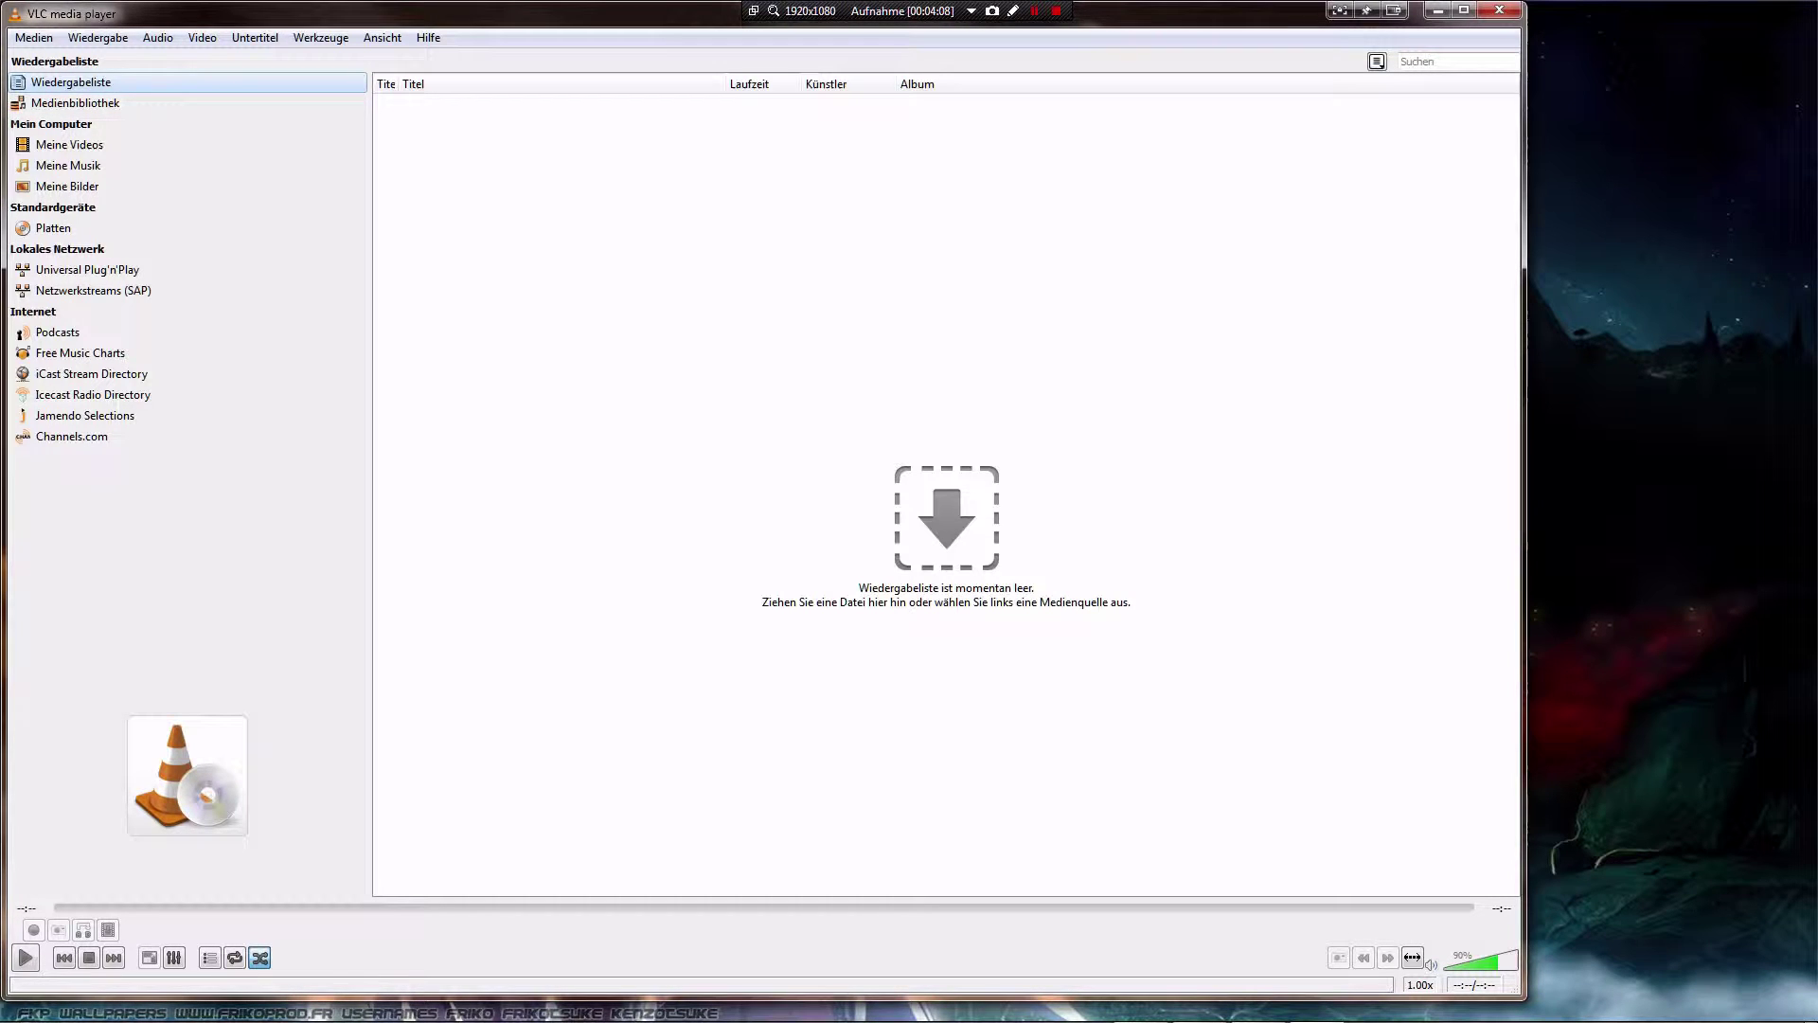
- Shrink the VLC window, move it over the settings window and close it
left_click_drag(4, 4, 650, 314)
left_click_drag(852, 327, 612, 204)
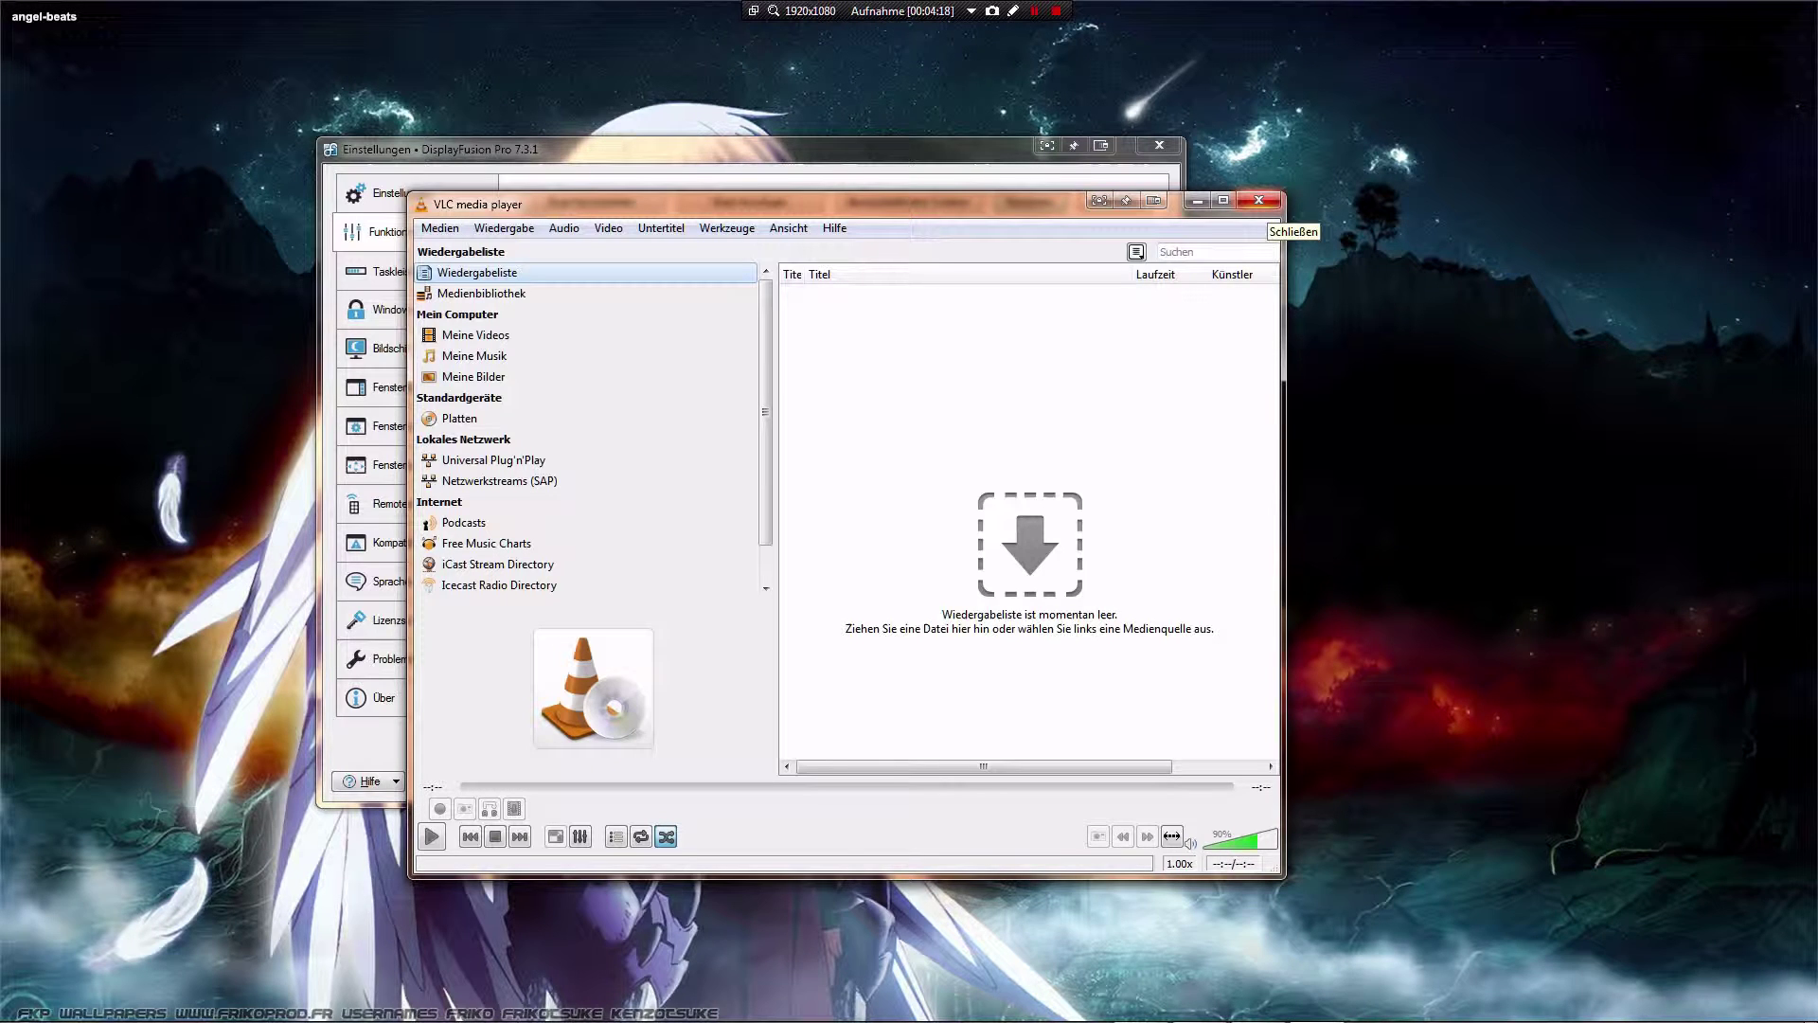
left_click_drag(1042, 203, 876, 187)
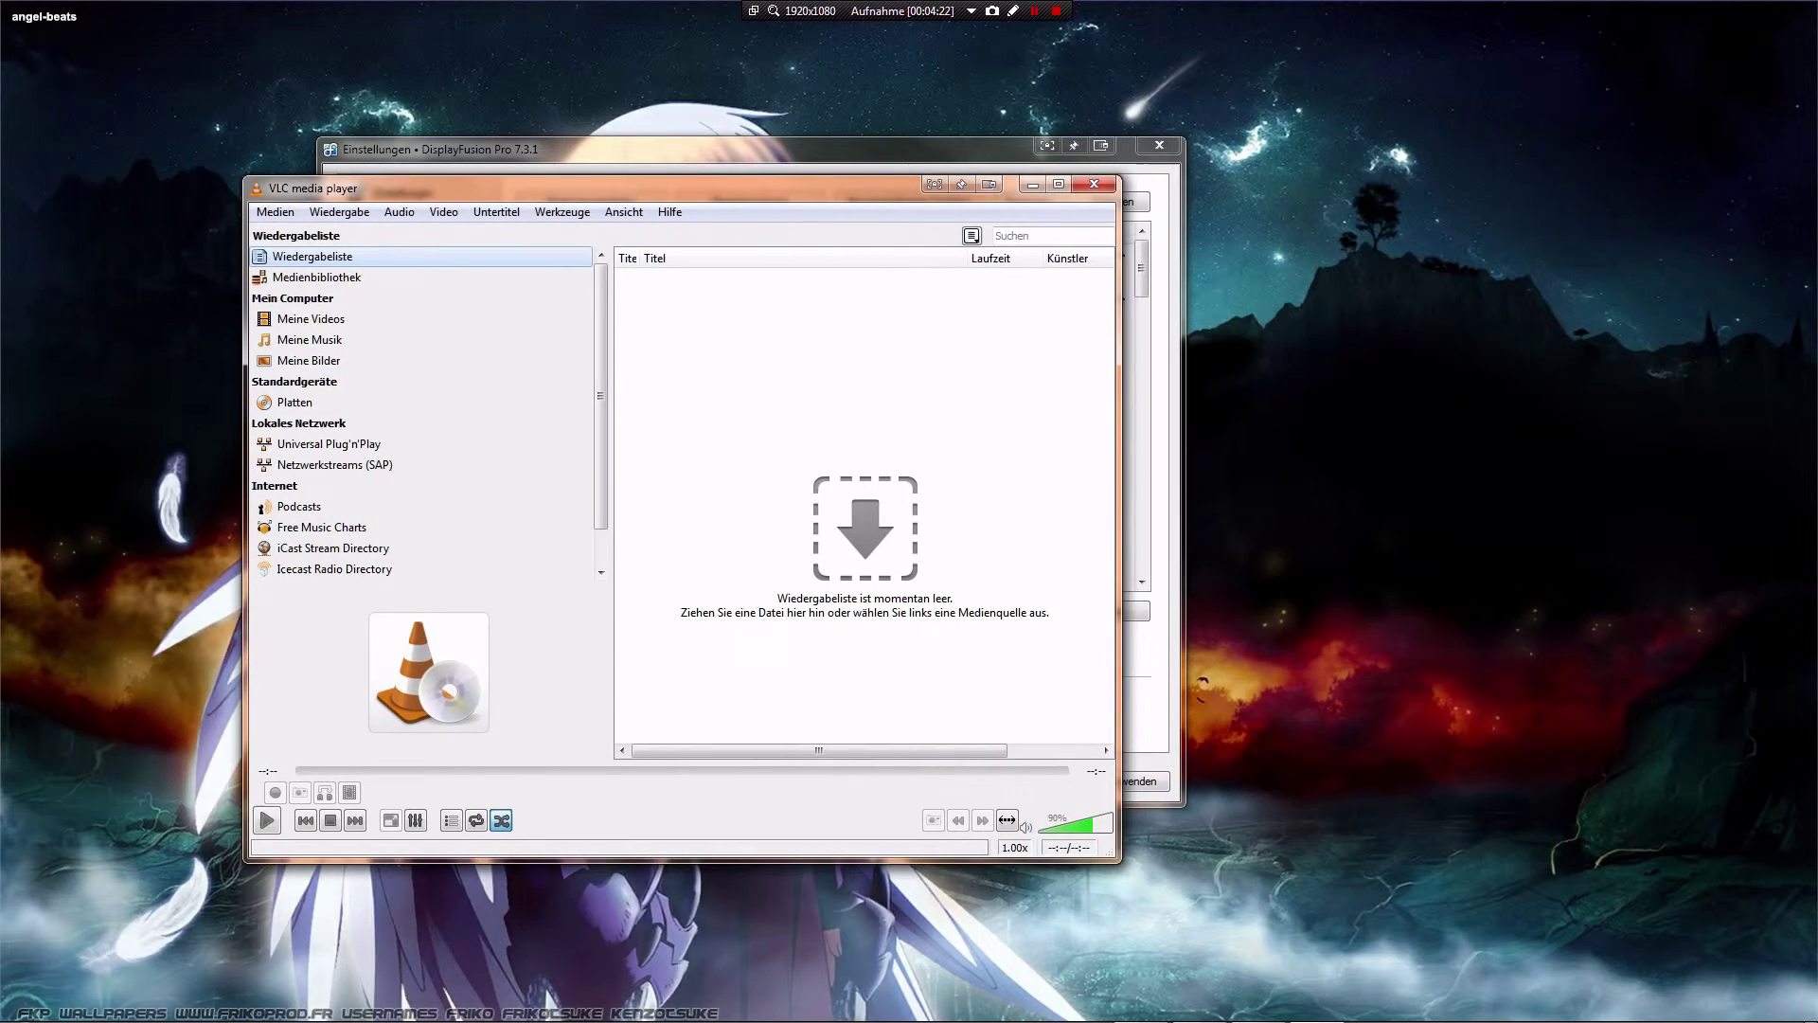
left_click(1094, 184)
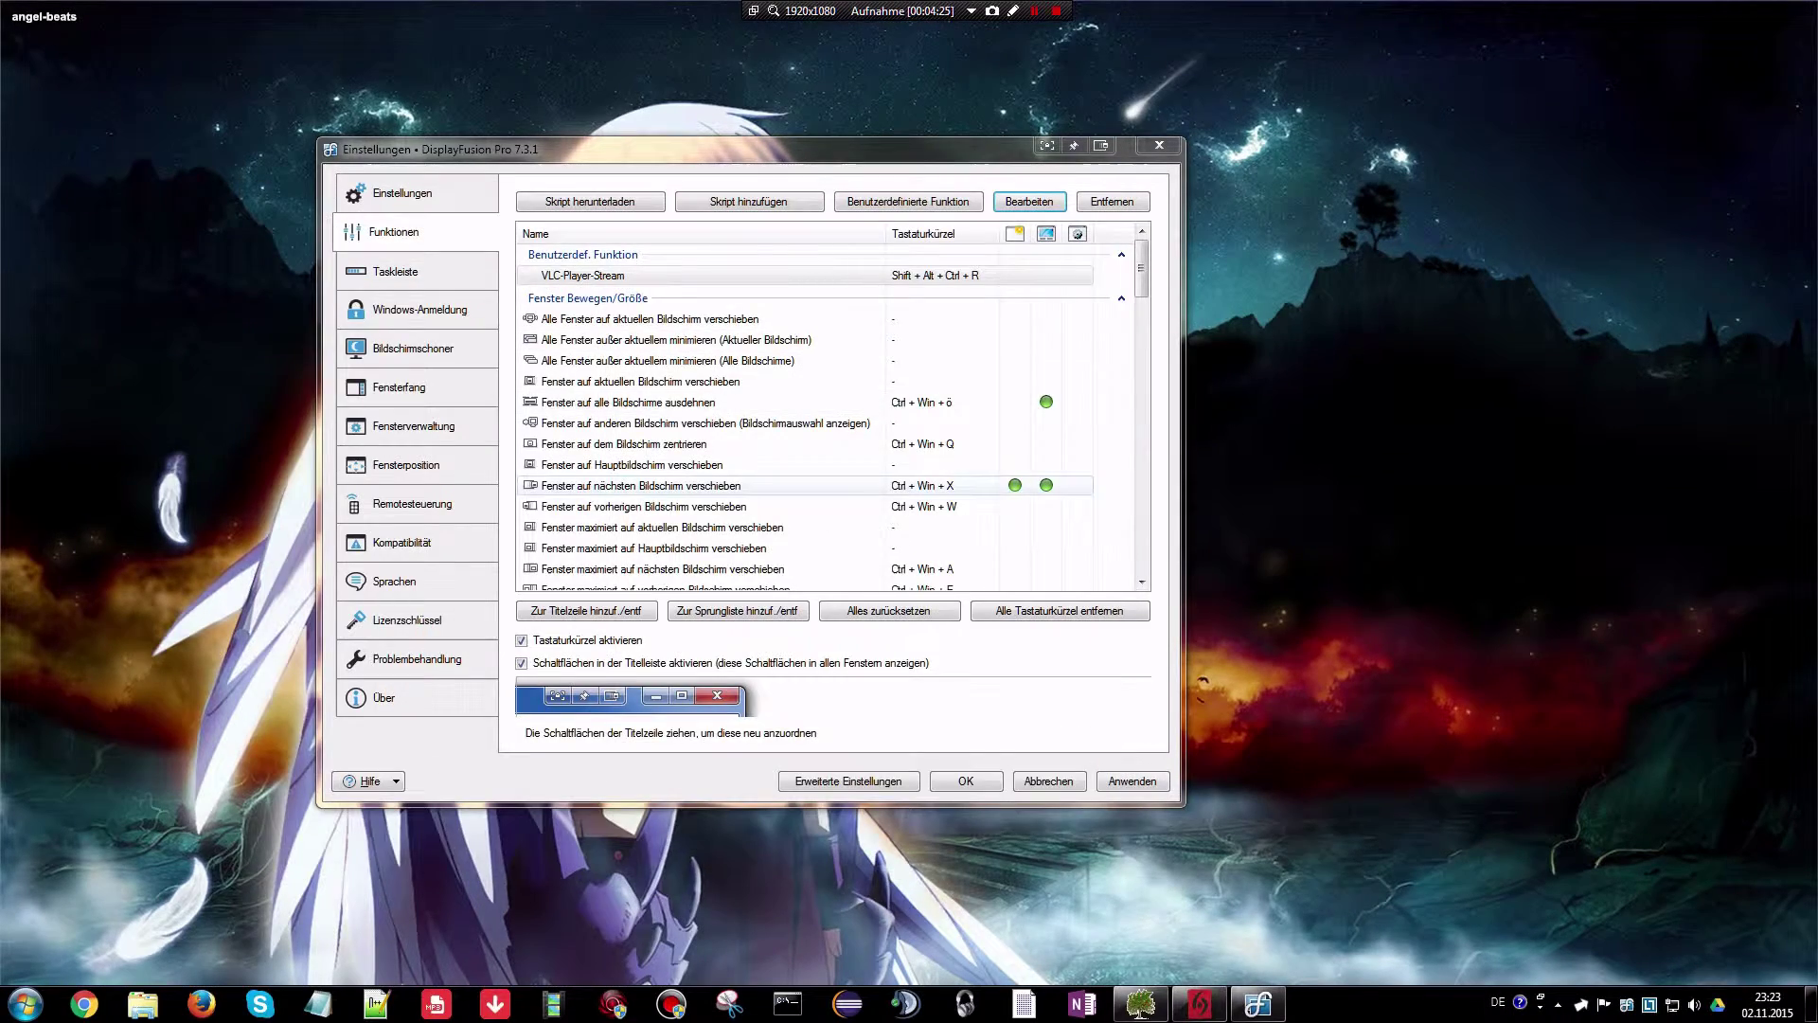
- Find and select the function "Nächstes Wiedergabegerät als Standard festlegen" among the Audiogeräte functions
scroll(833, 417, "down", 8)
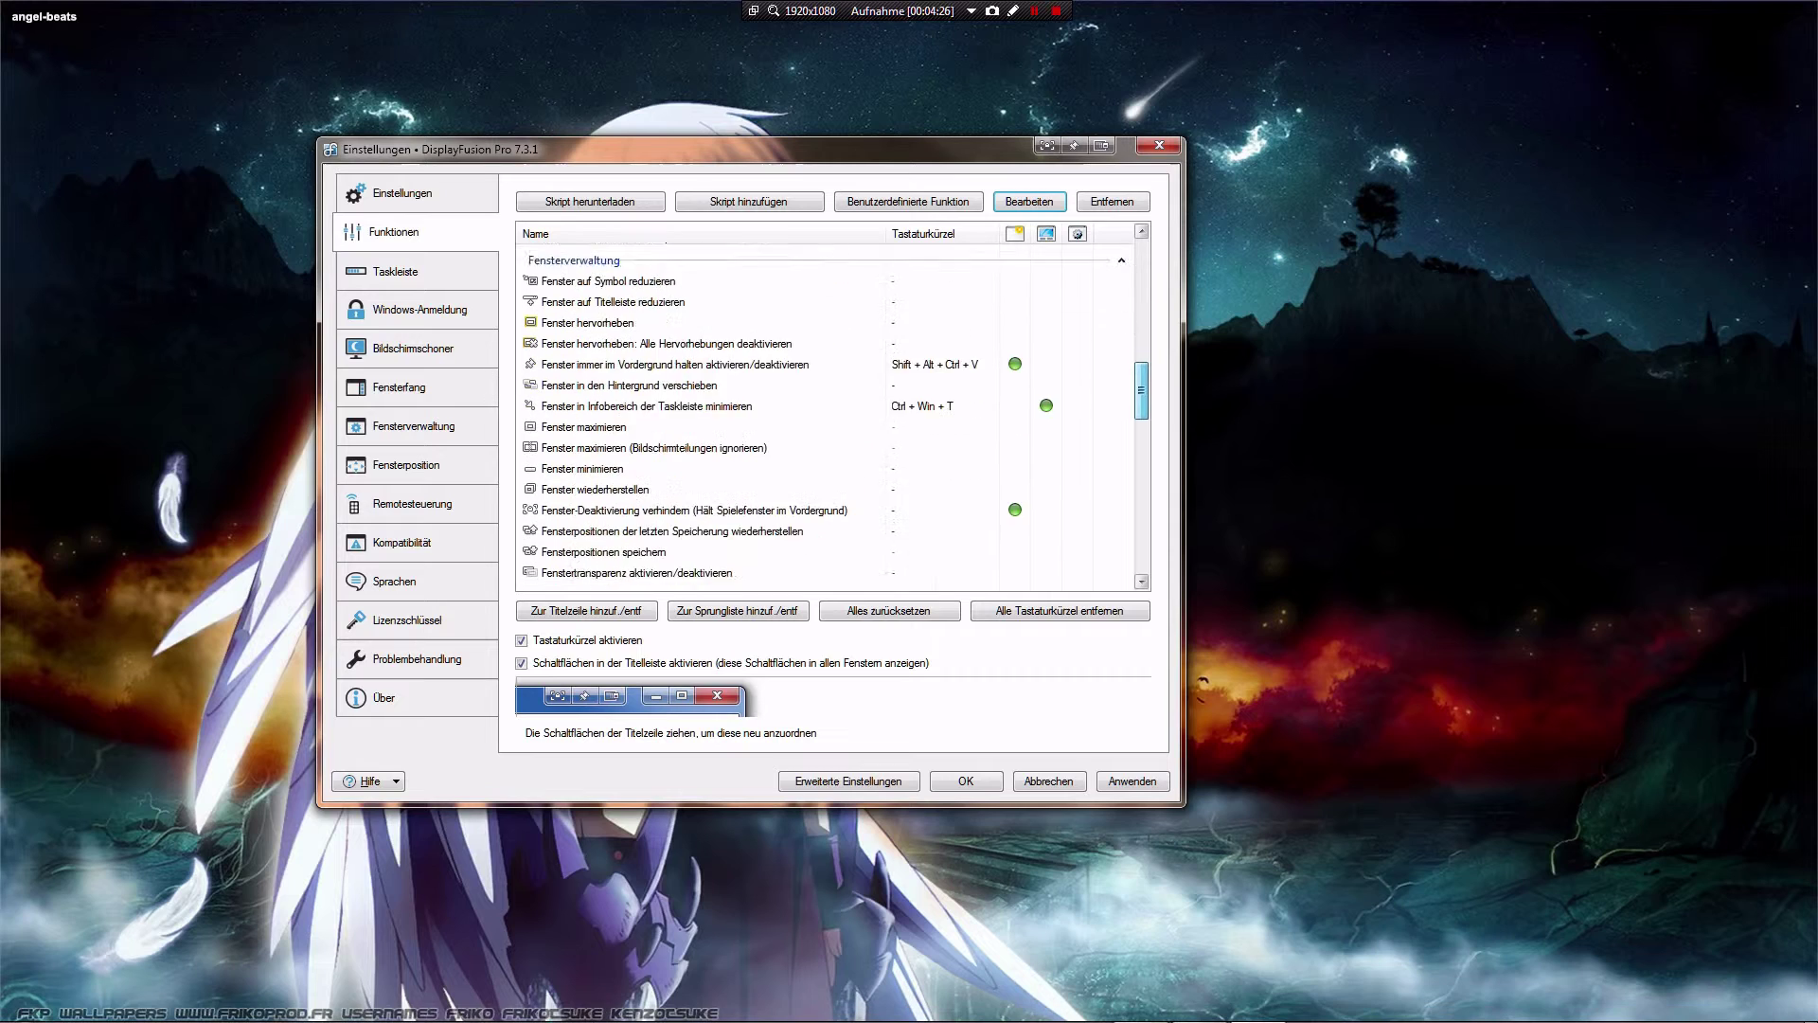
scroll(833, 407, "down", 4)
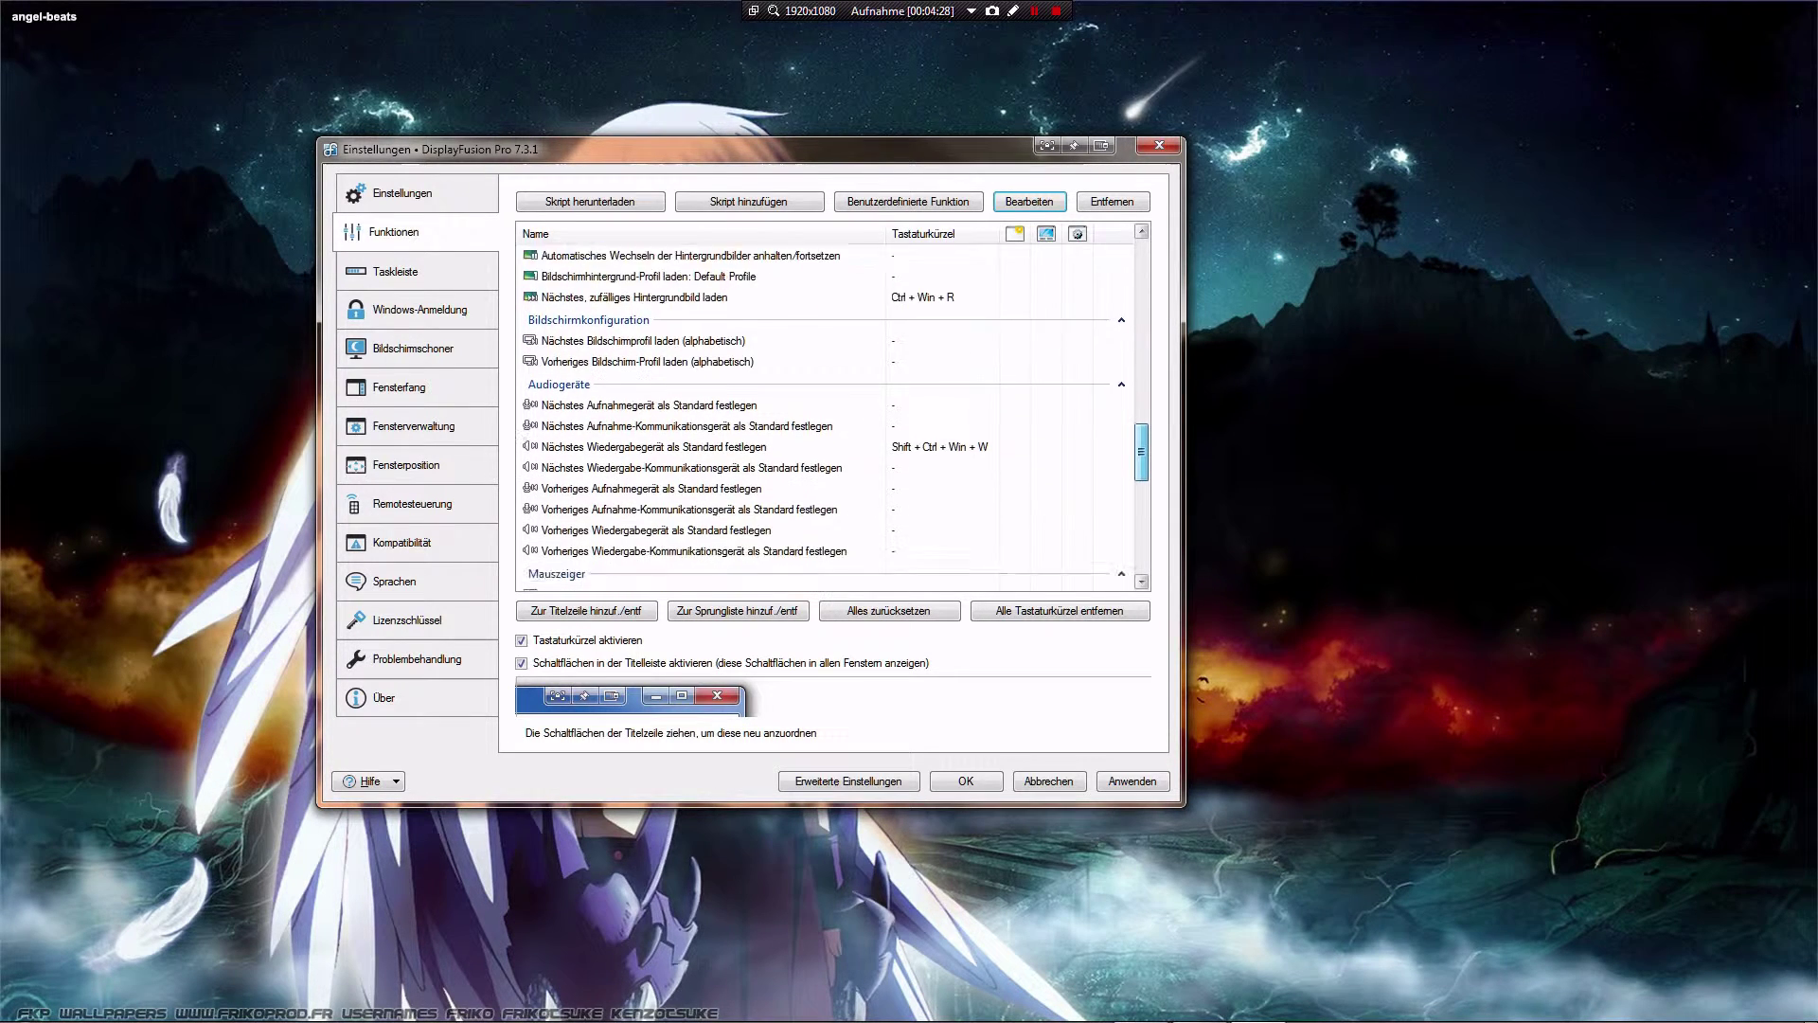
left_click(699, 343)
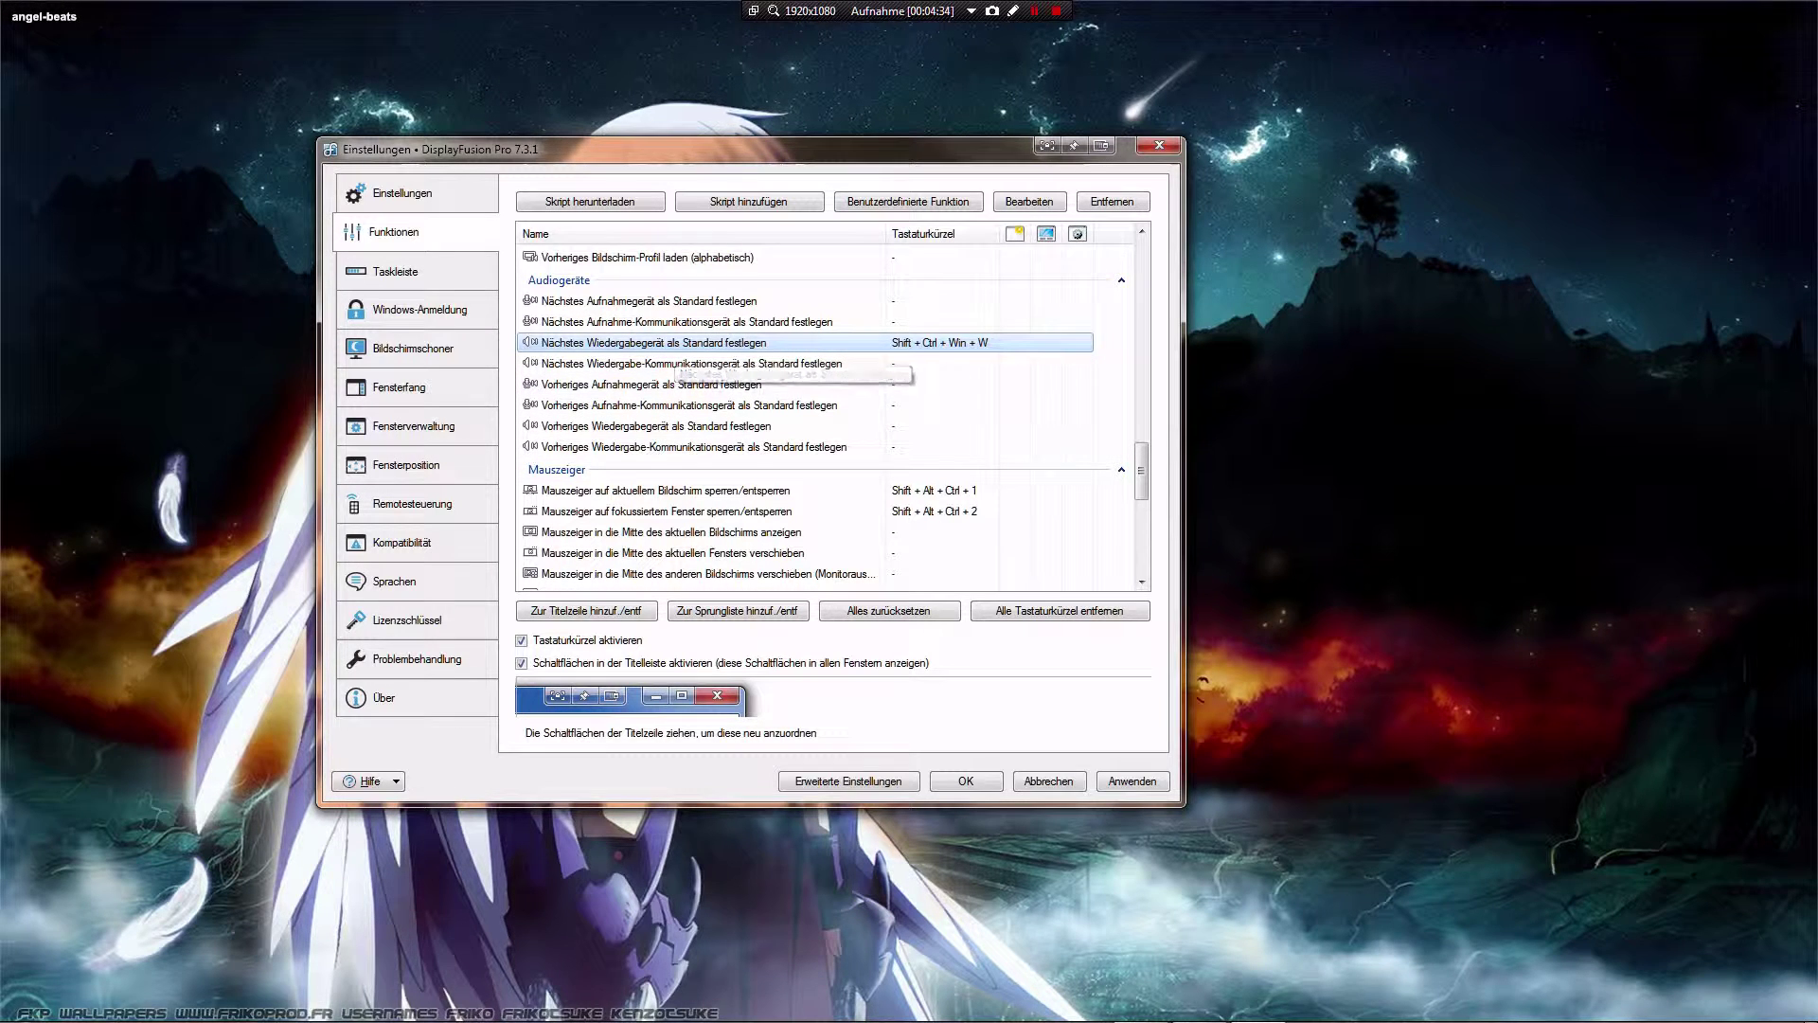
- Open the Windows playback devices, view the options for Realtek HD Audio 2nd output and close the Sound dialog
mouse_move(1558, 1016)
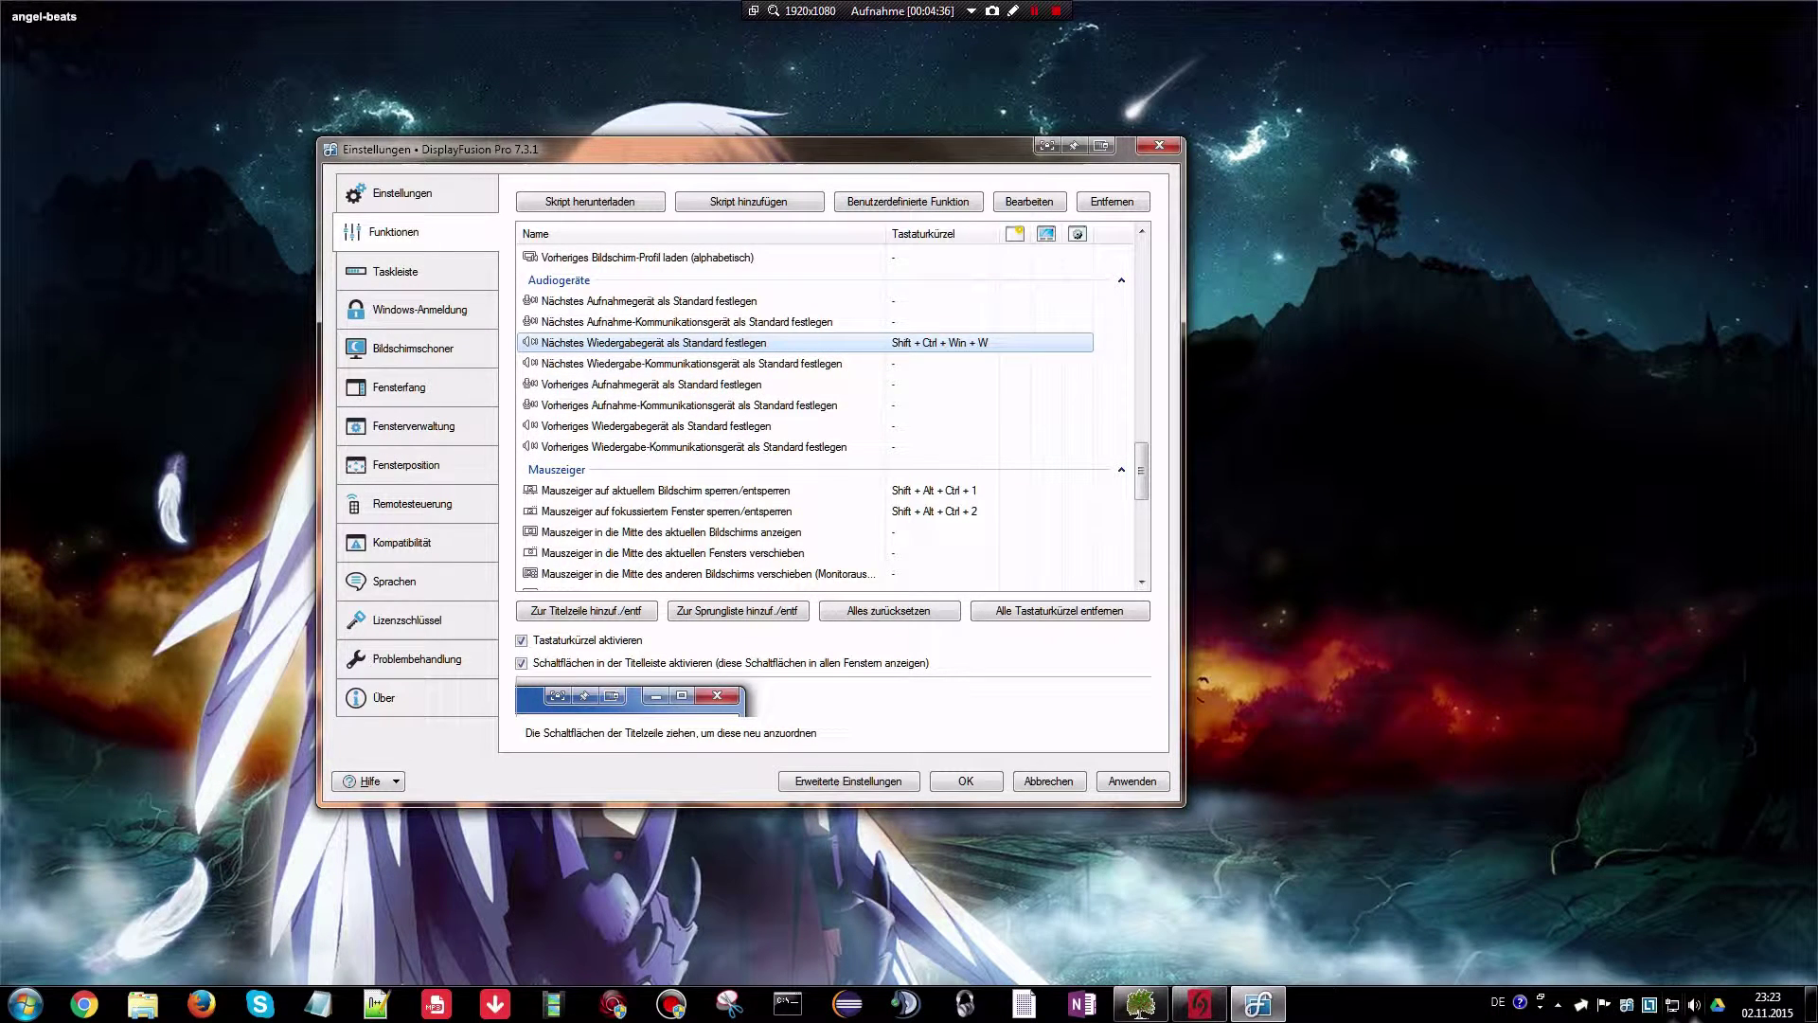
mouse_move(1686, 1018)
right_click(1694, 1003)
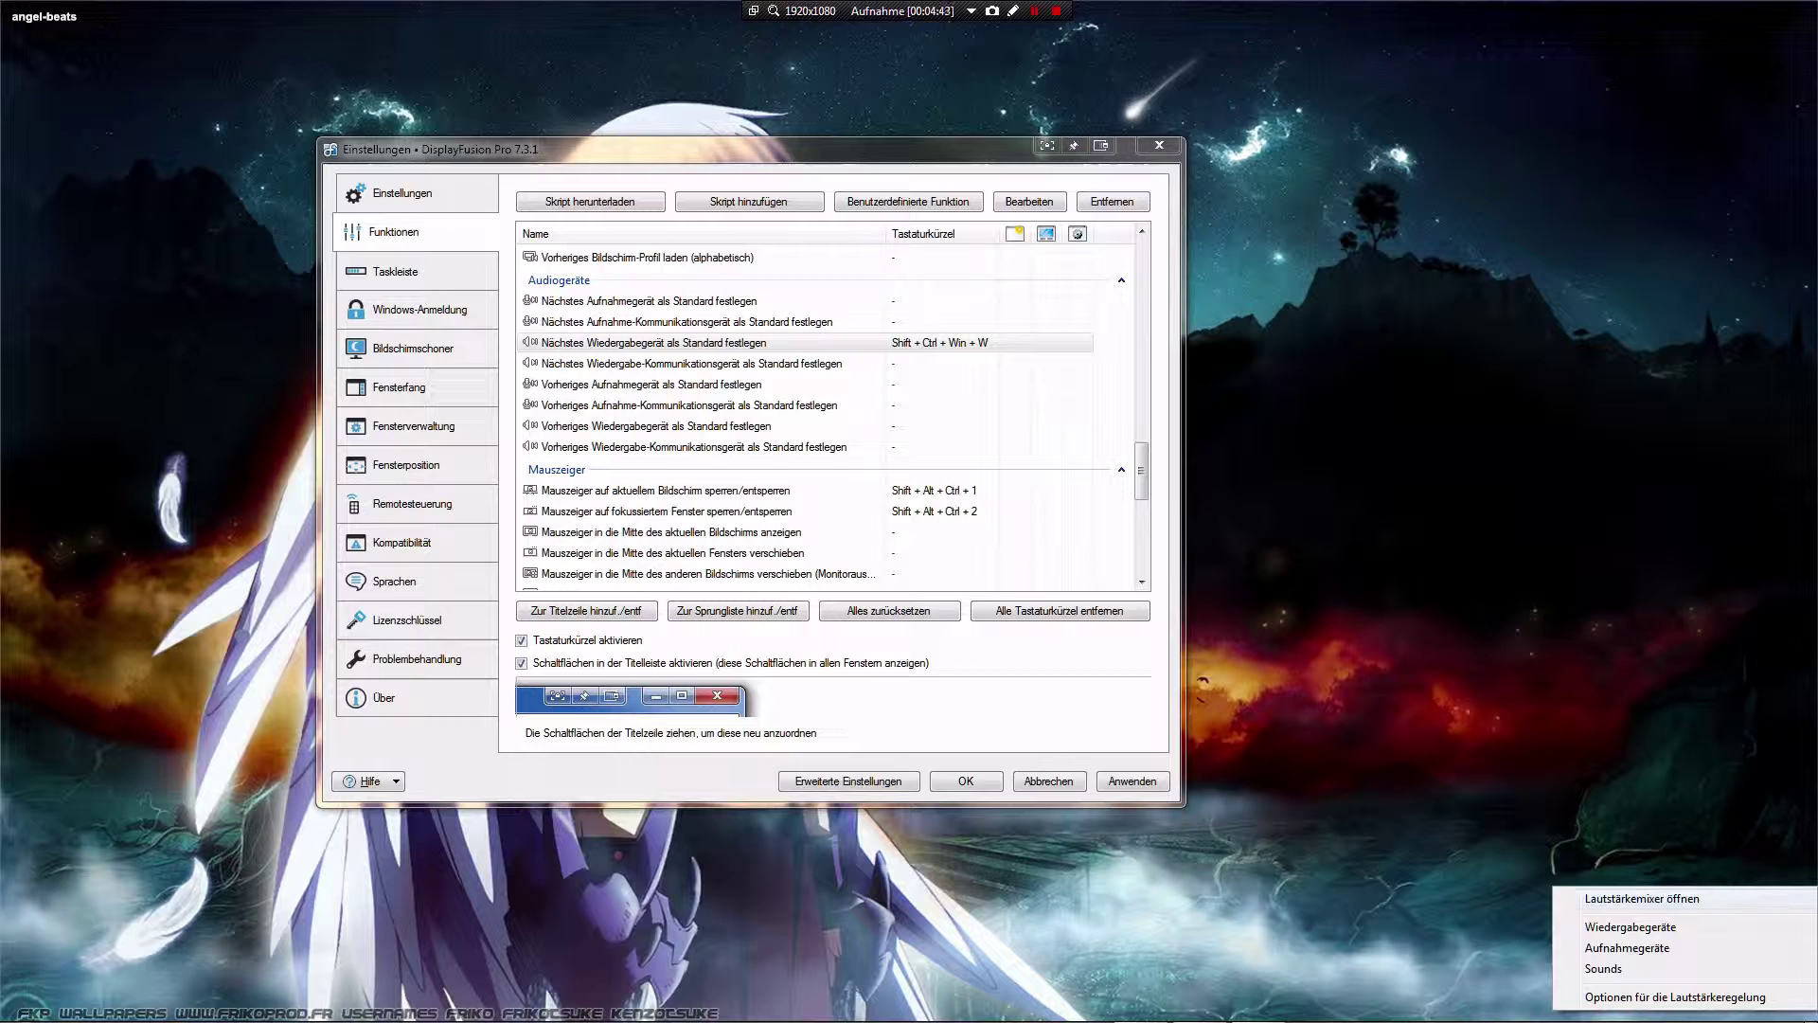
left_click(1630, 927)
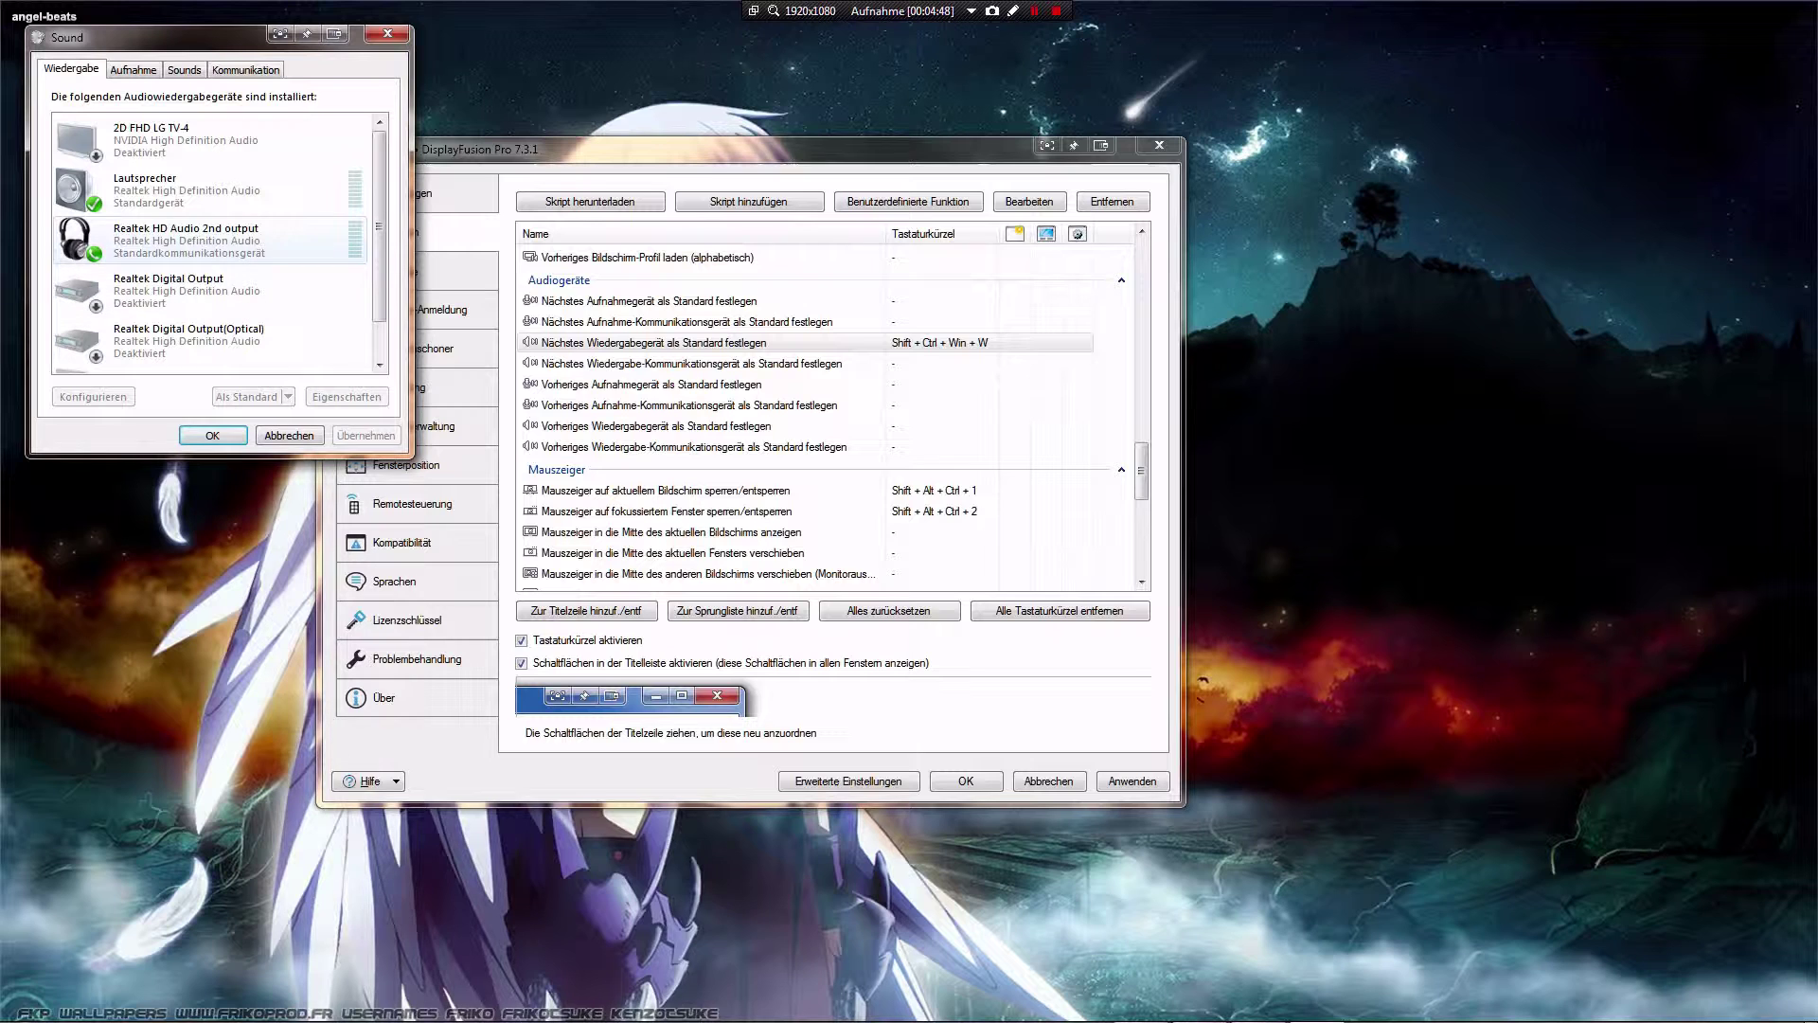
right_click(178, 250)
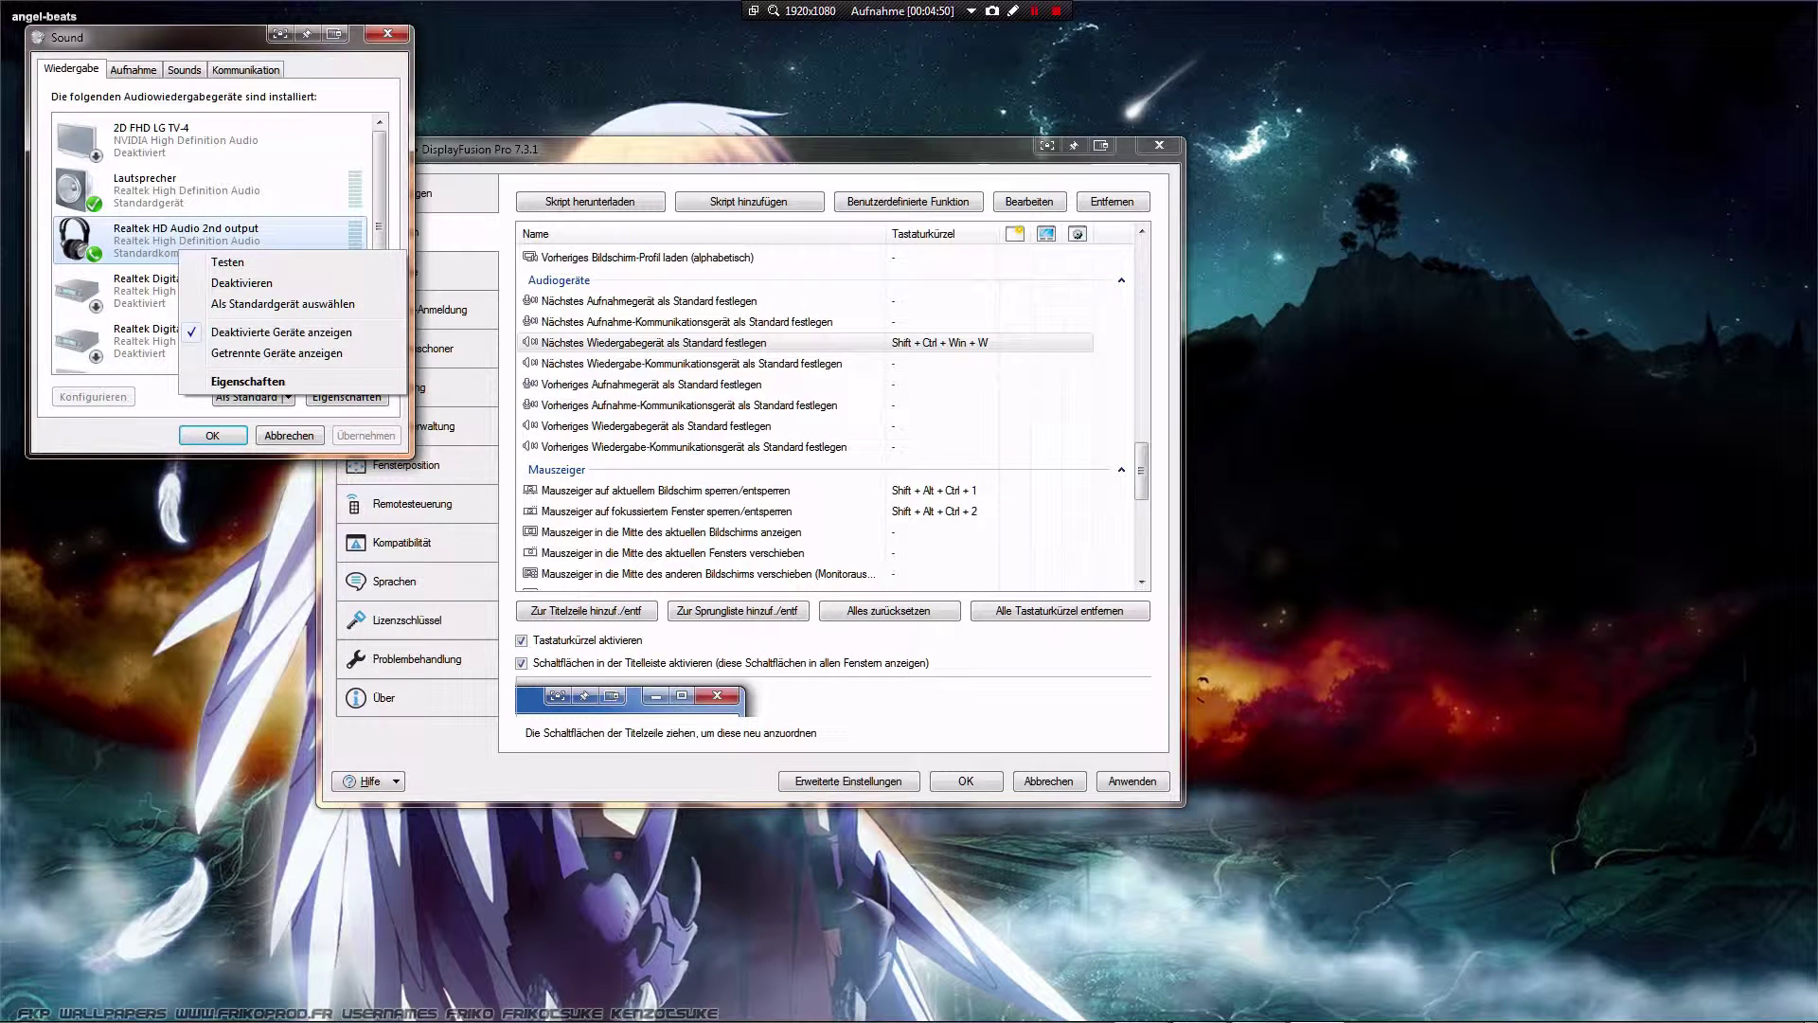
left_click(386, 35)
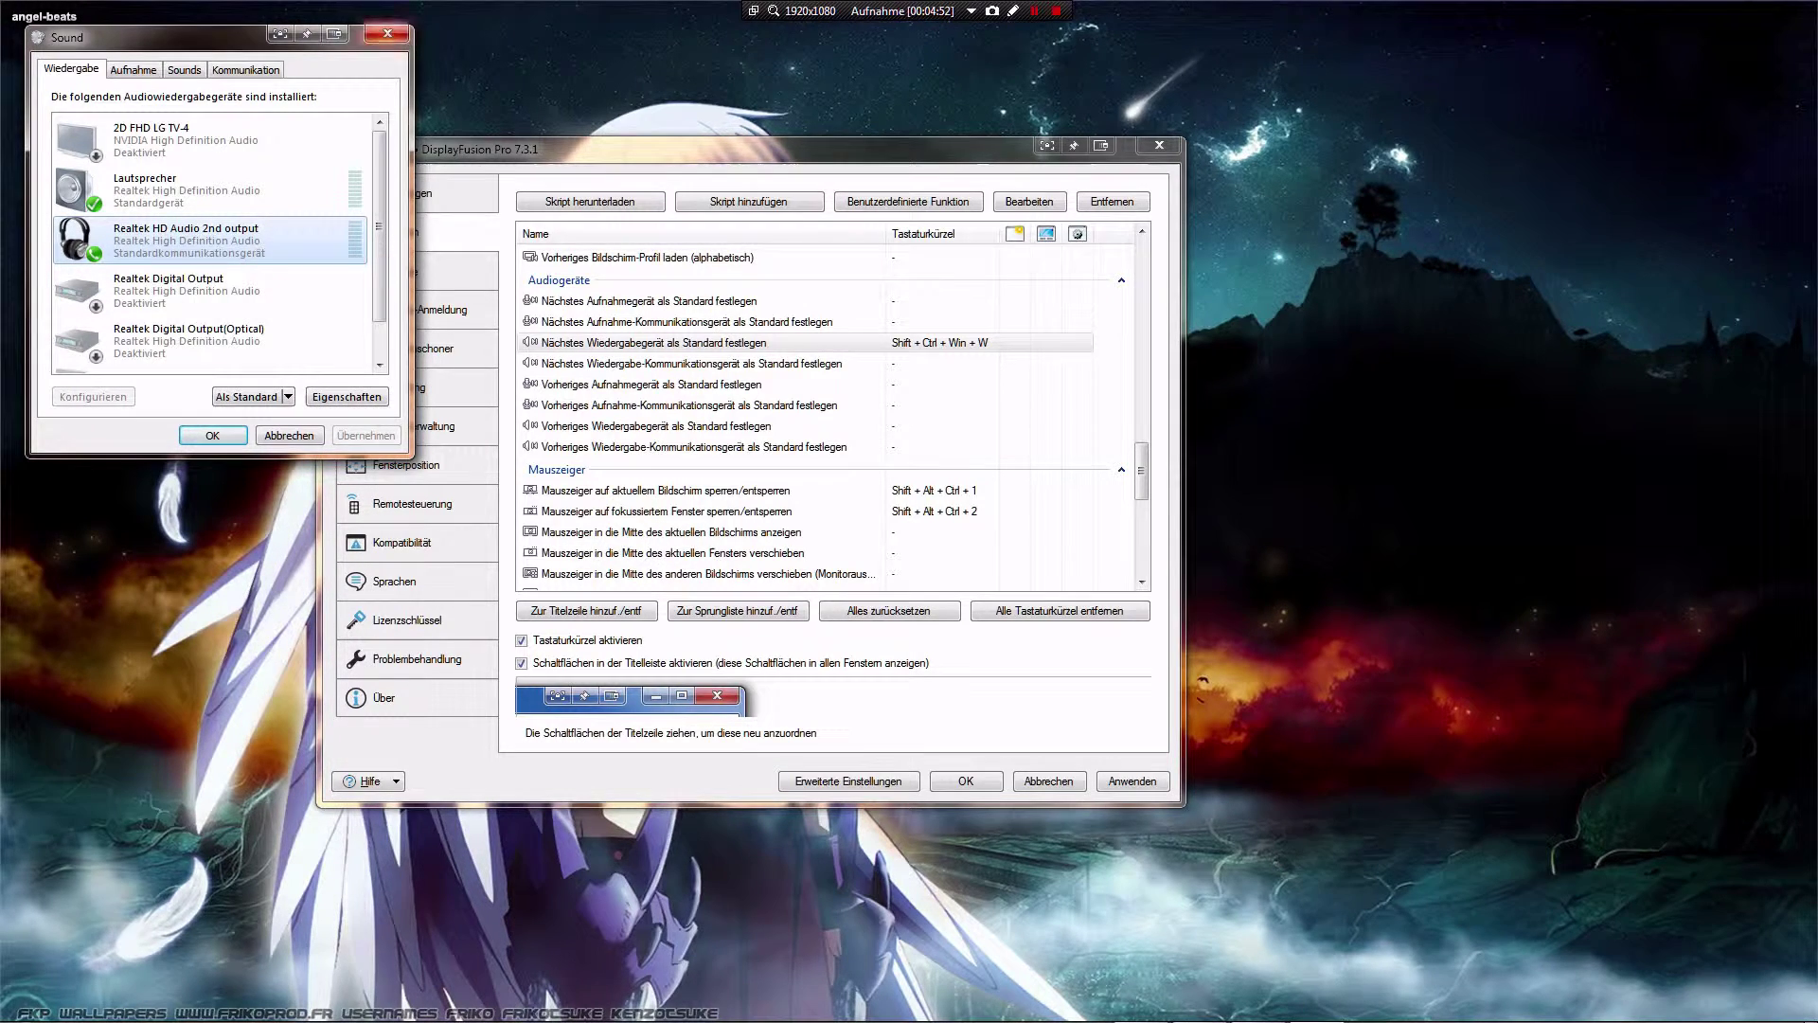
left_click(387, 34)
- Select the function "Mauszeiger auf aktuellem Bildschirm sperren/entsperren"
left_click(664, 491)
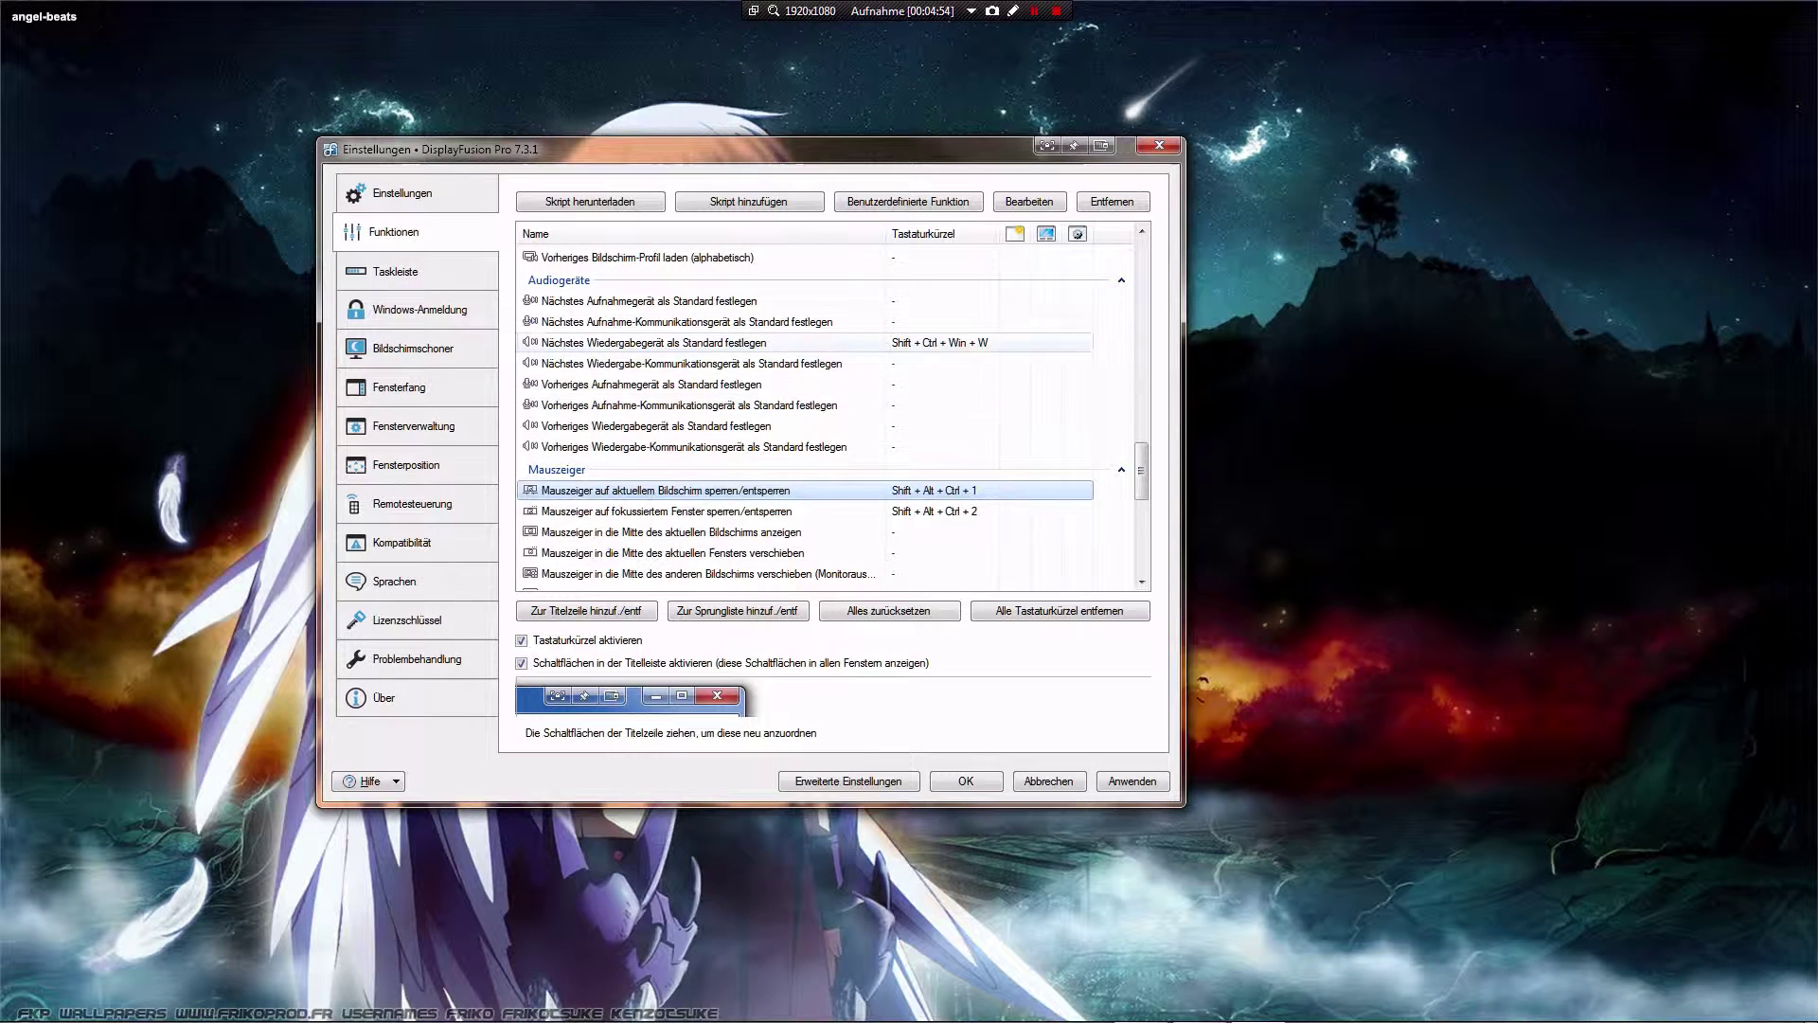
- Move the settings window toward the screen centre and select the function "Mauszeiger auf fokussiertem Fenster sperren/entsperren"
left_click(748, 343)
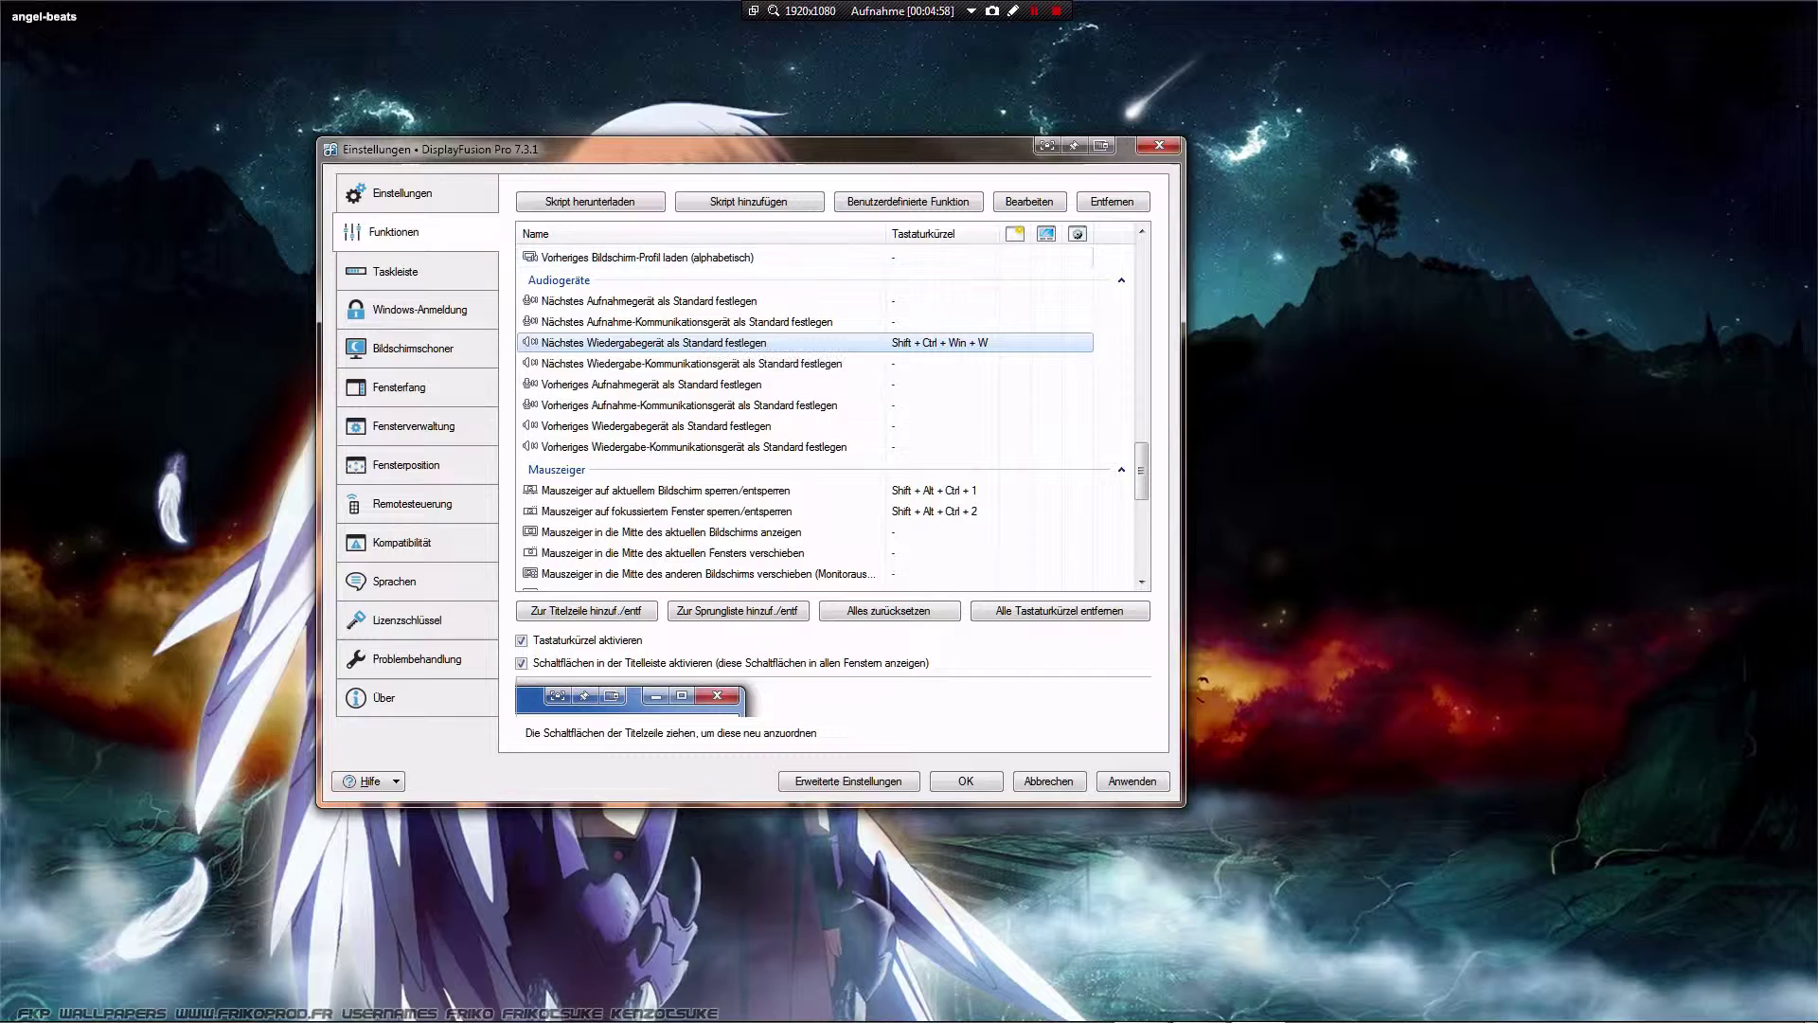
left_click_drag(758, 149, 961, 247)
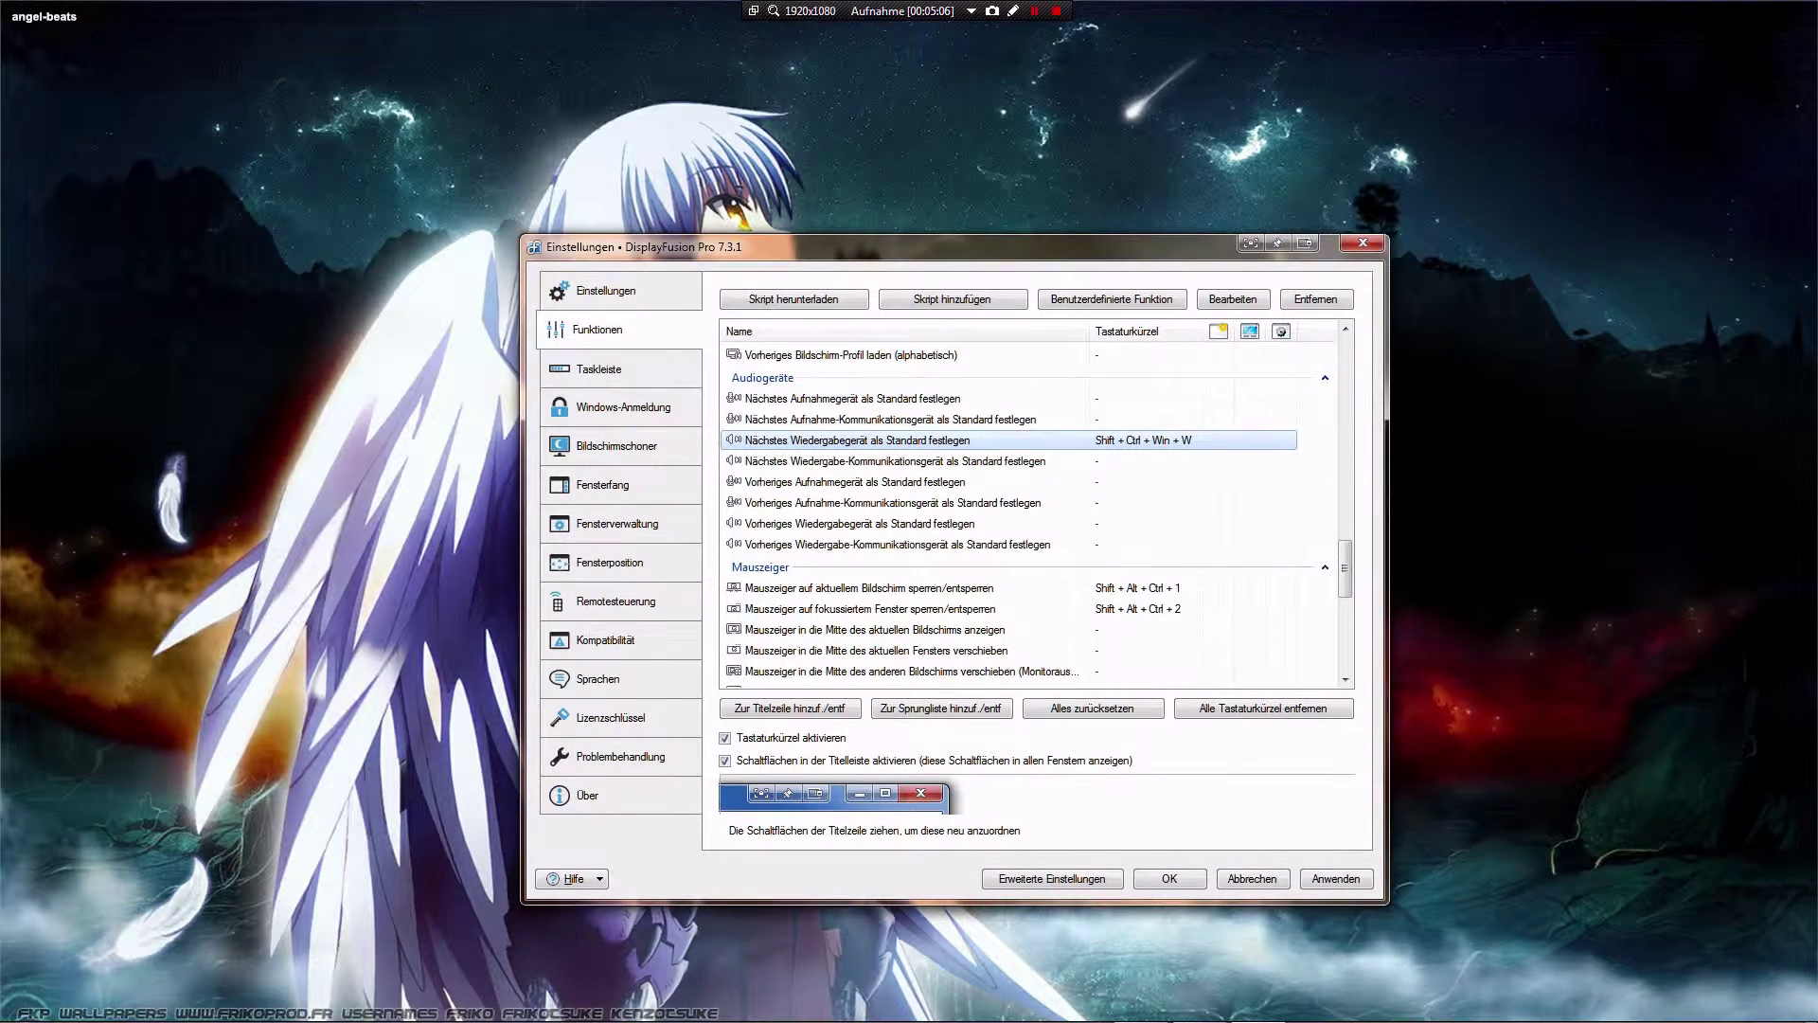
left_click(1007, 608)
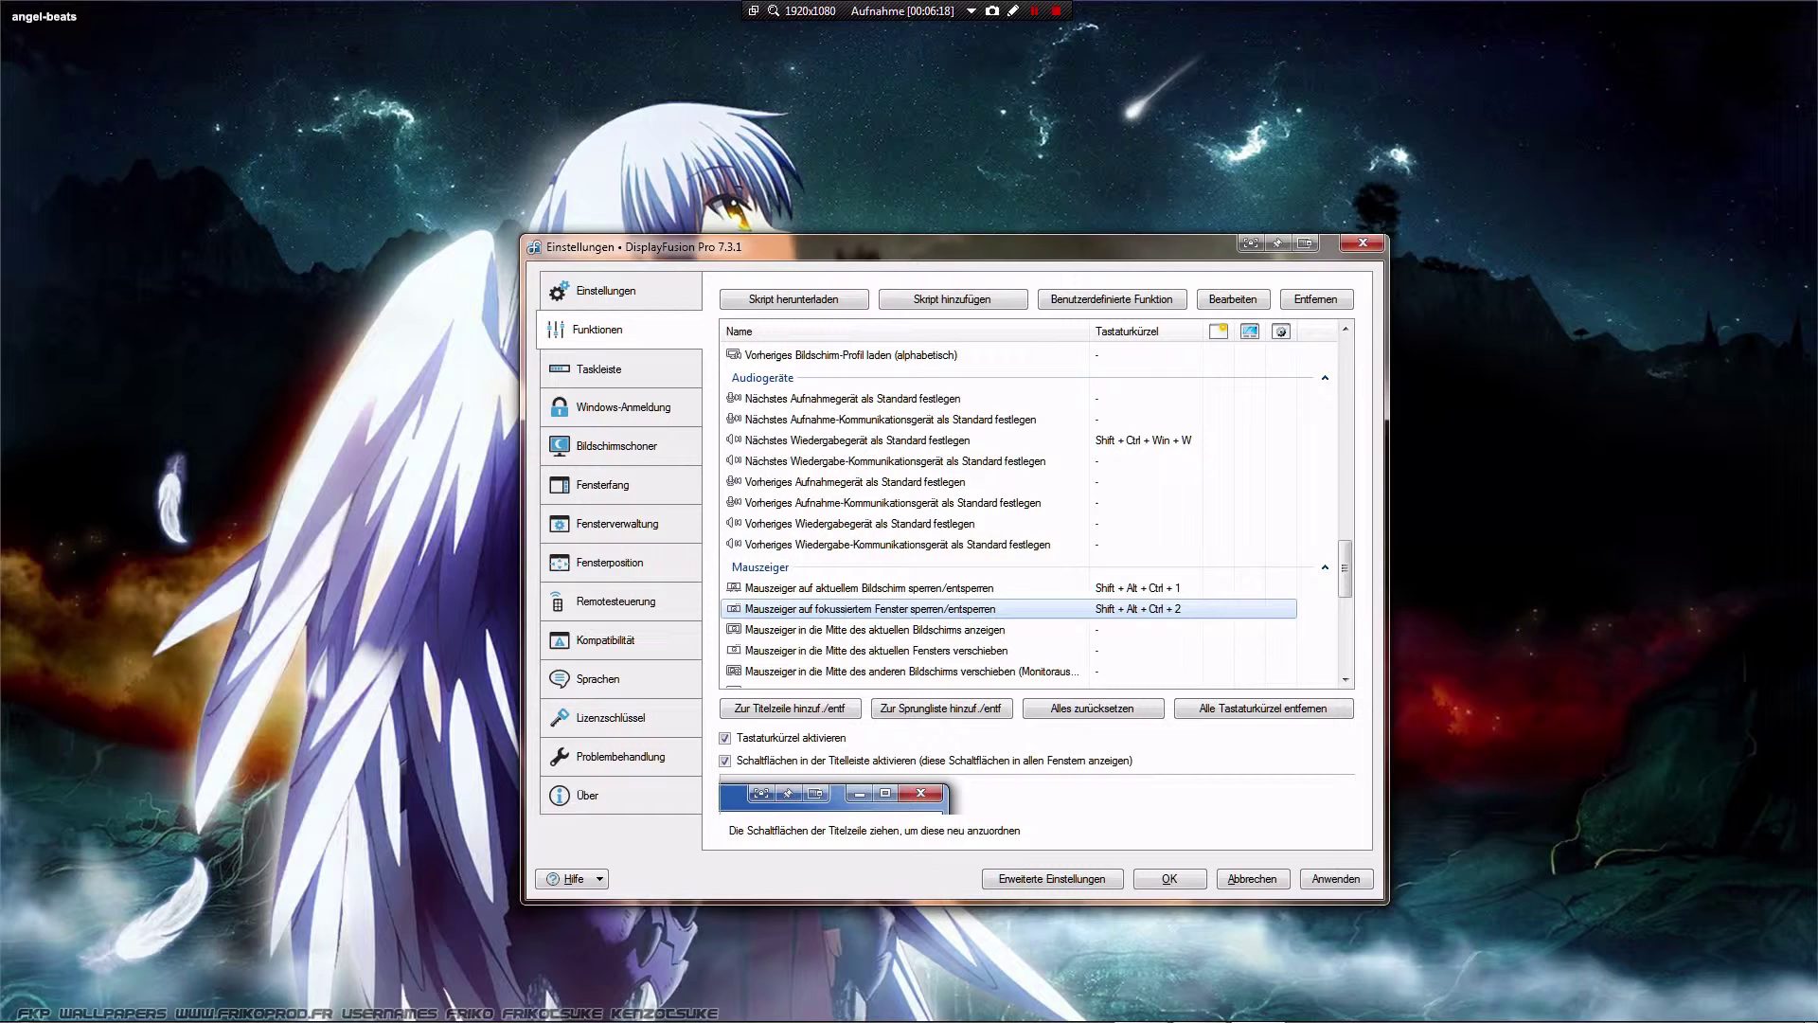
- Search Windows for "systemsteuerung" and open the Control Panel from the Computer folder
key("super")
type("systemstee")
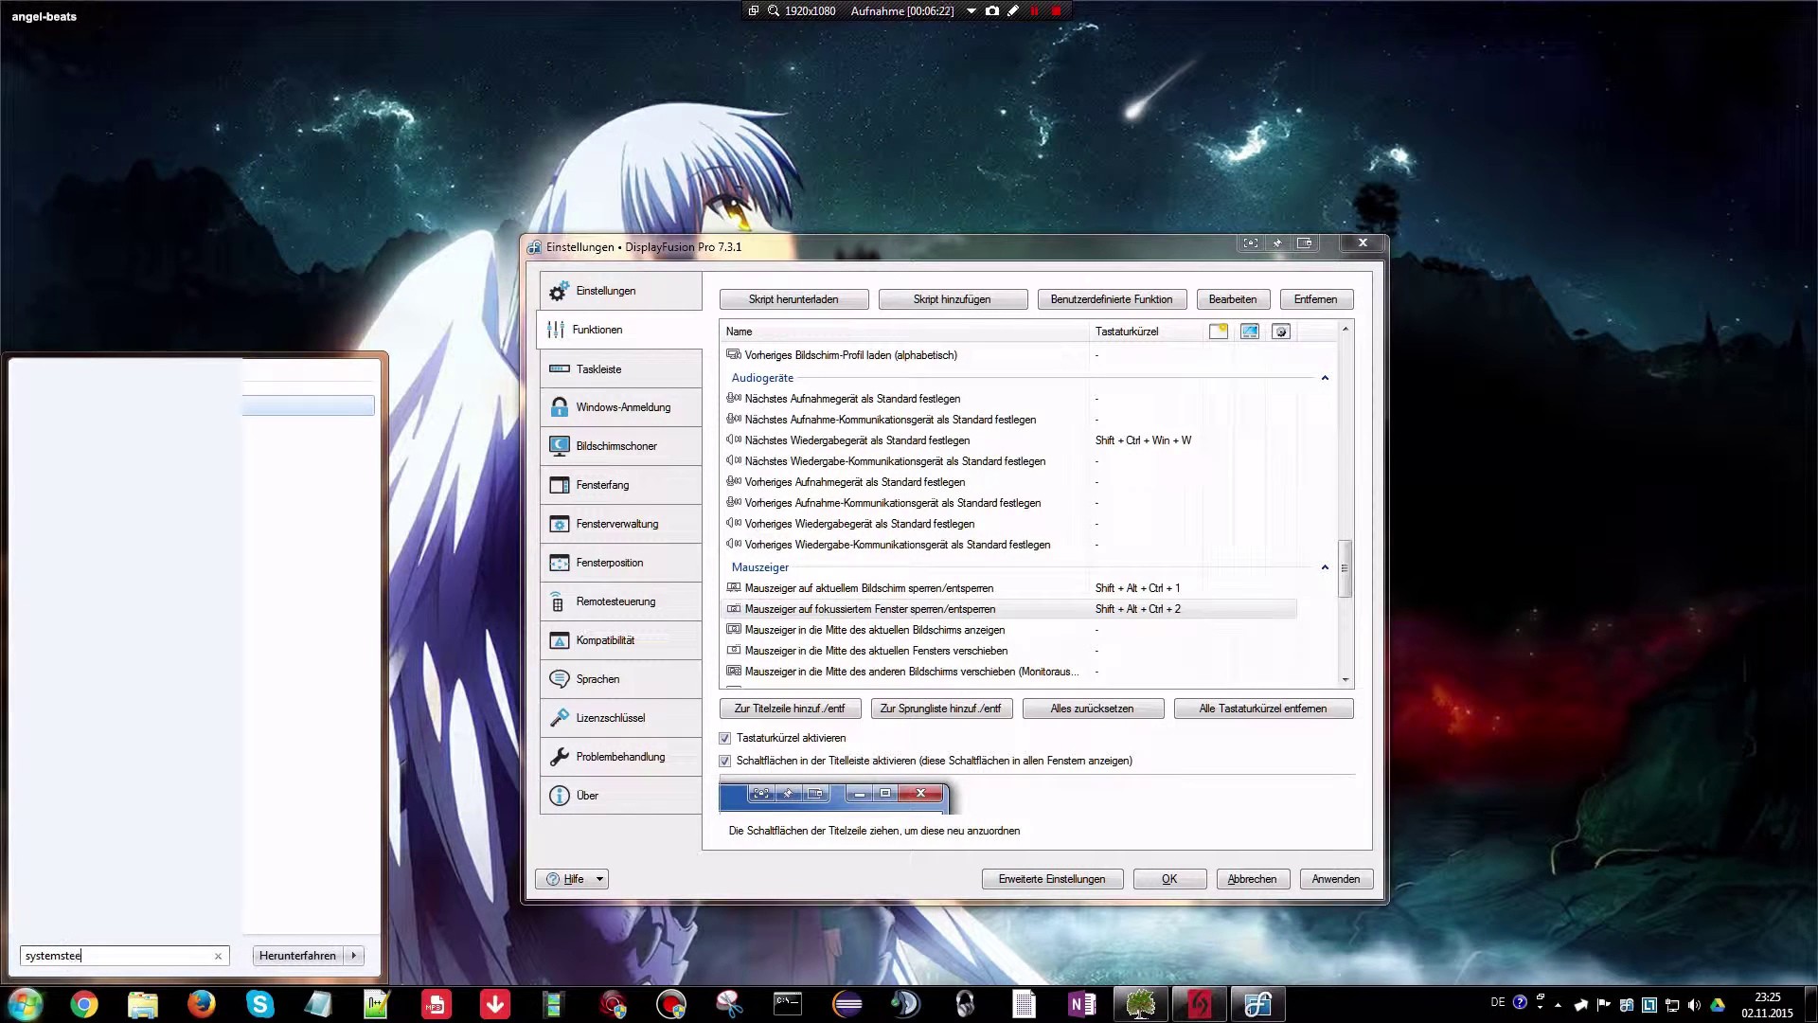
key("BackSpace")
type("uerung")
key("Return")
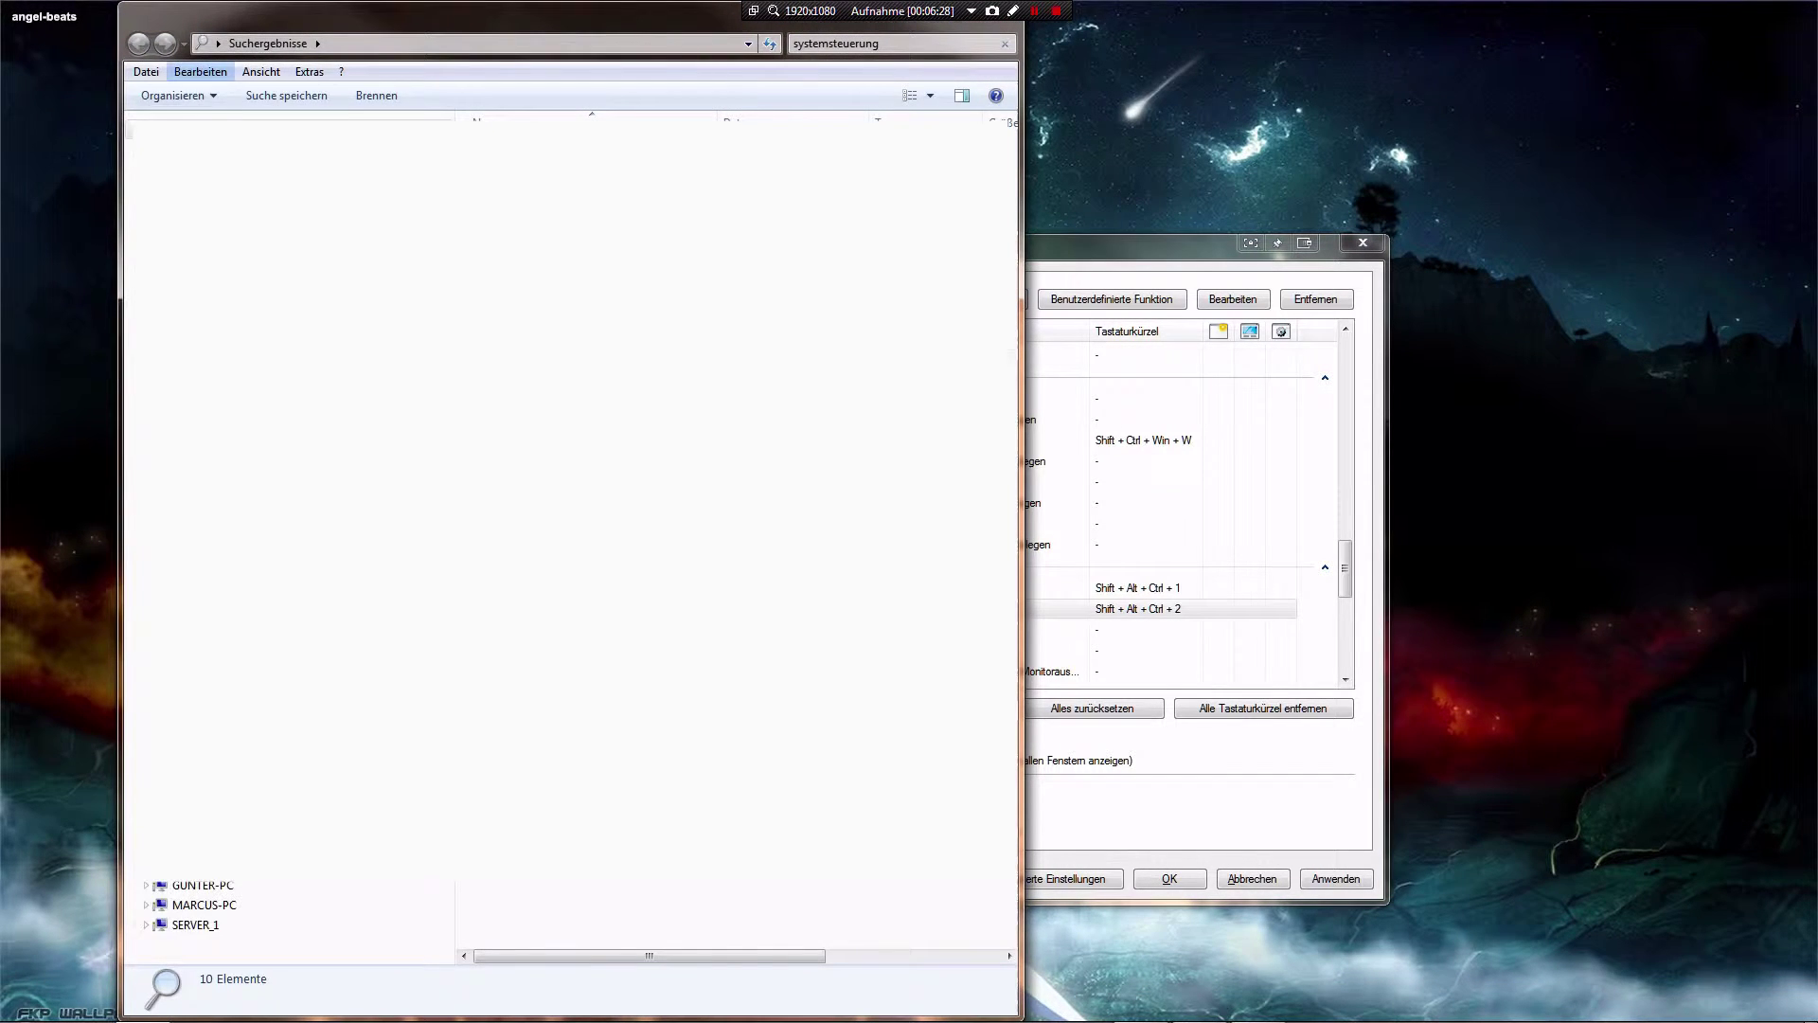
left_click(129, 626)
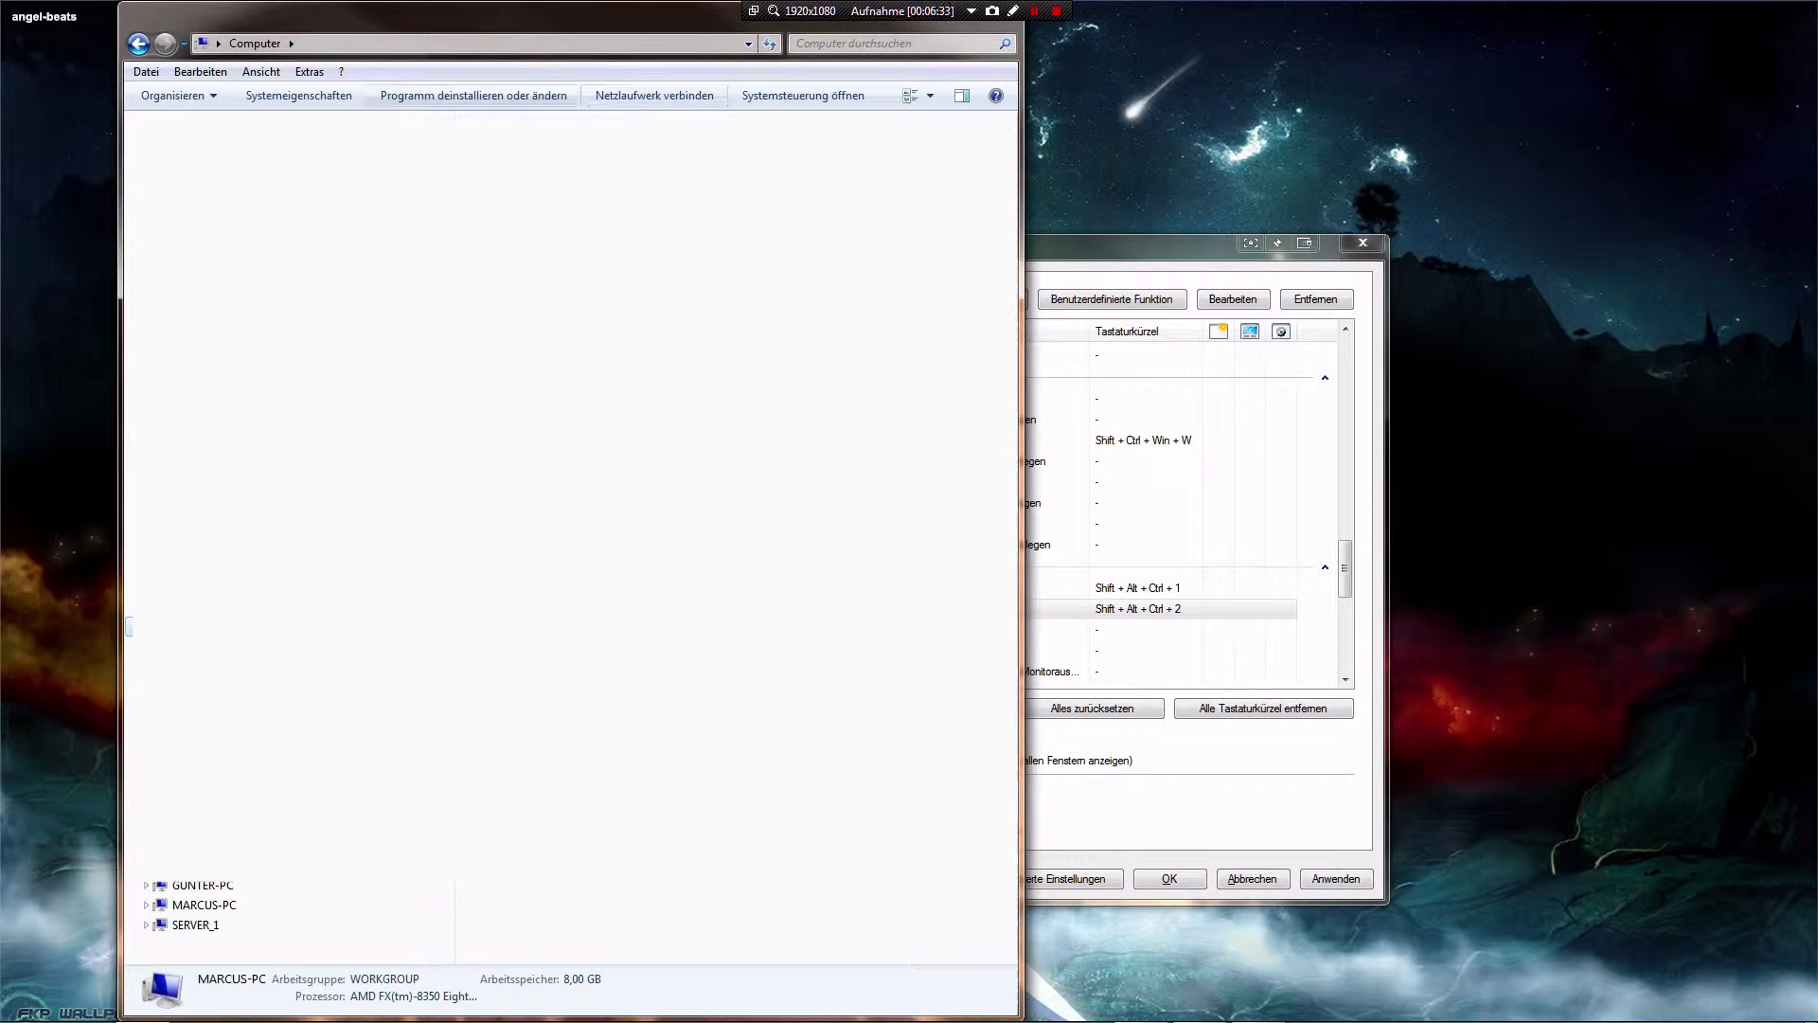
left_click(804, 96)
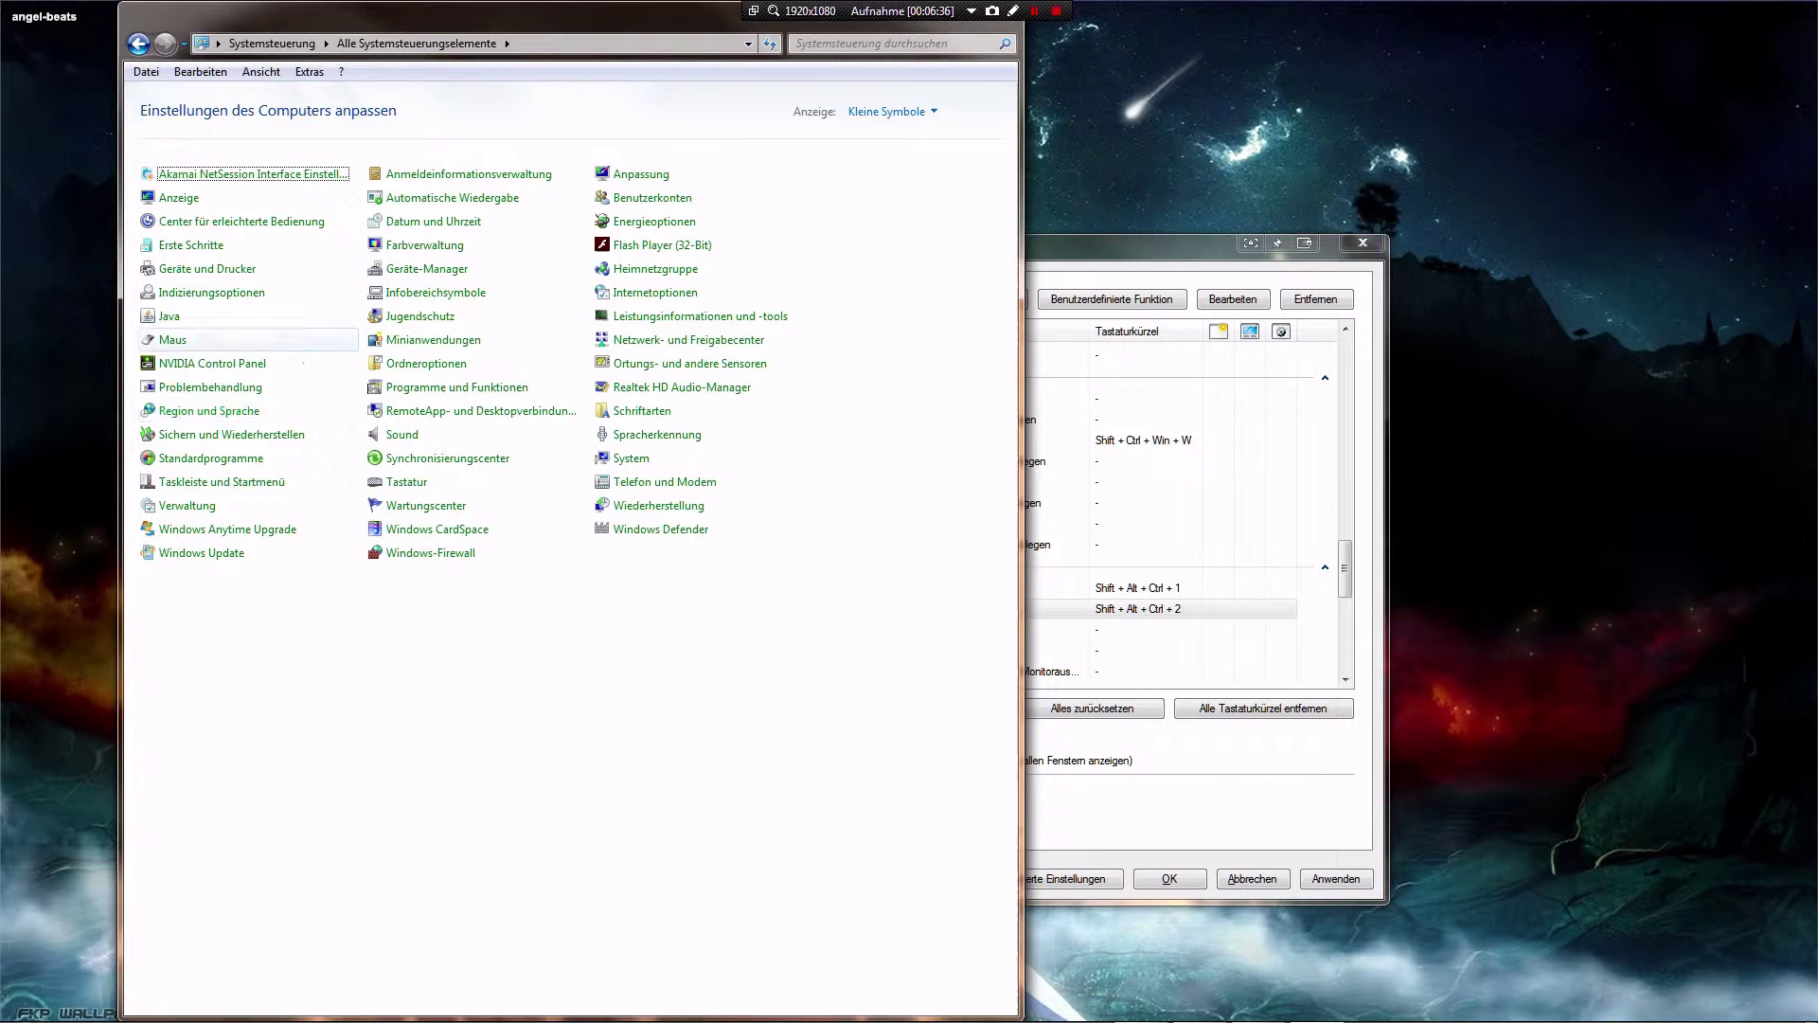
- In the mouse pointer options, enable "Zeigerposition beim Drücken der STRG-Taste anzeigen", apply it and close the mouse properties
left_click(172, 339)
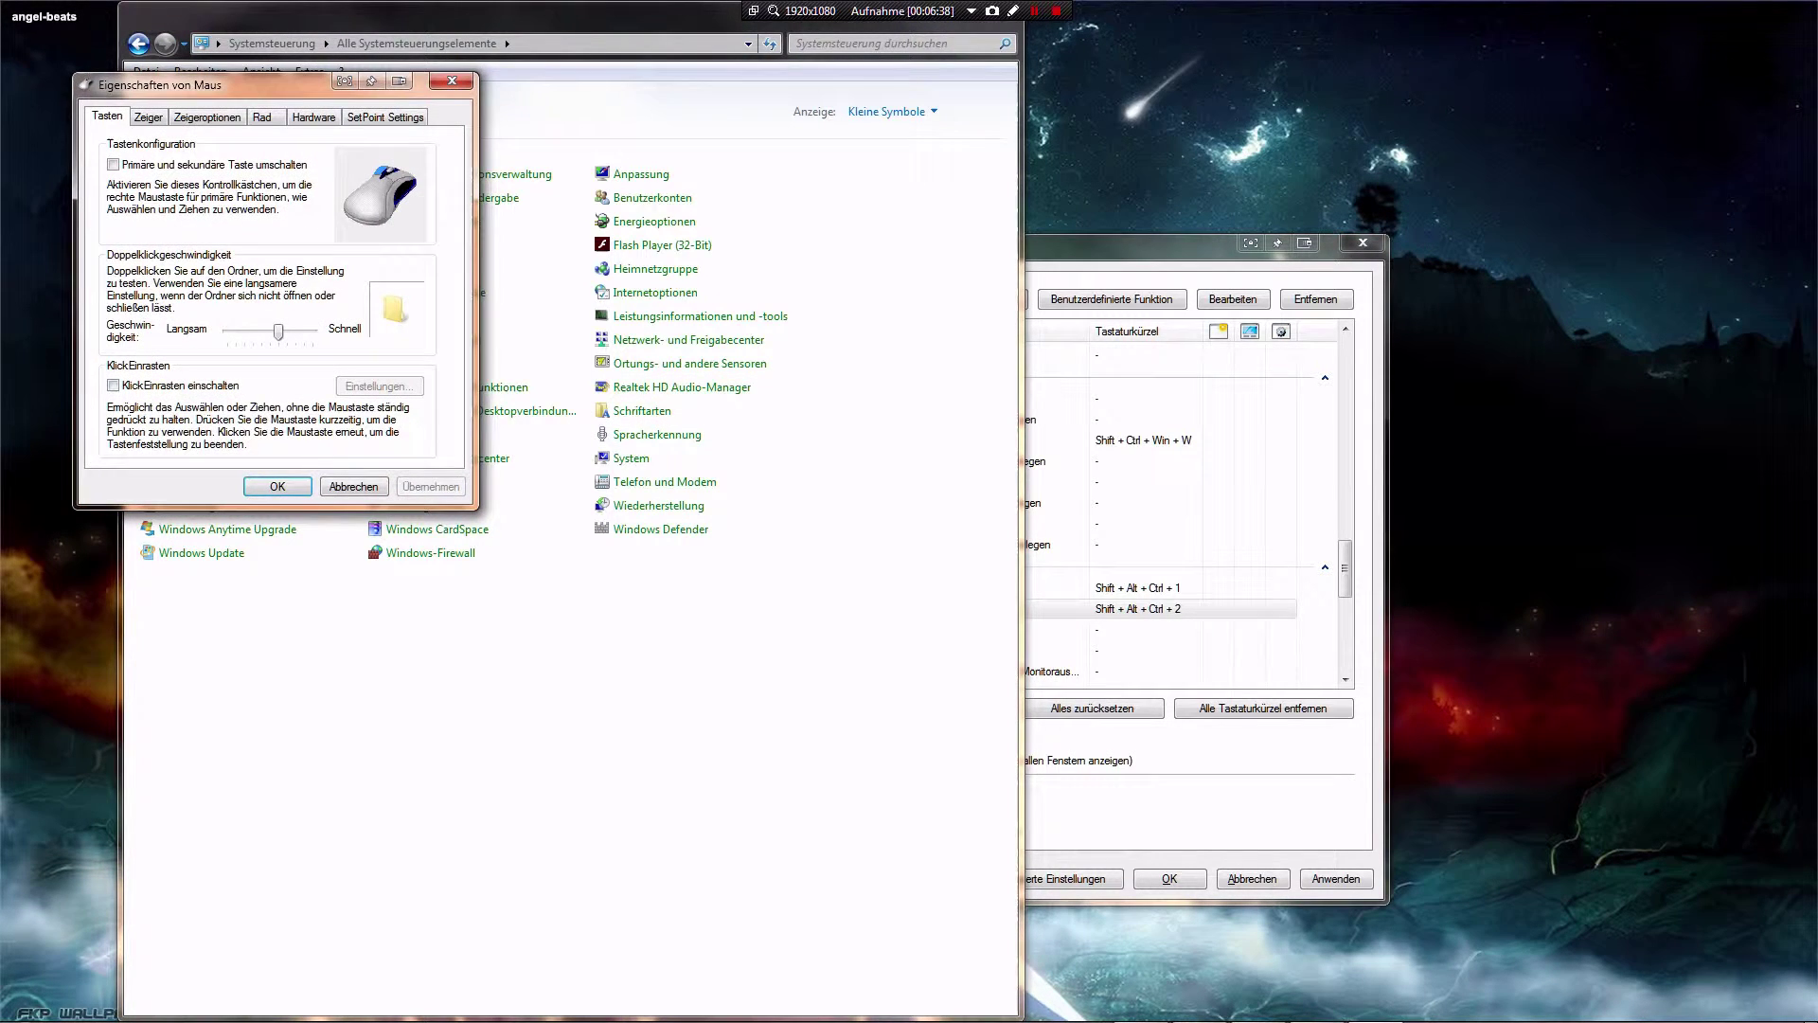
left_click(148, 116)
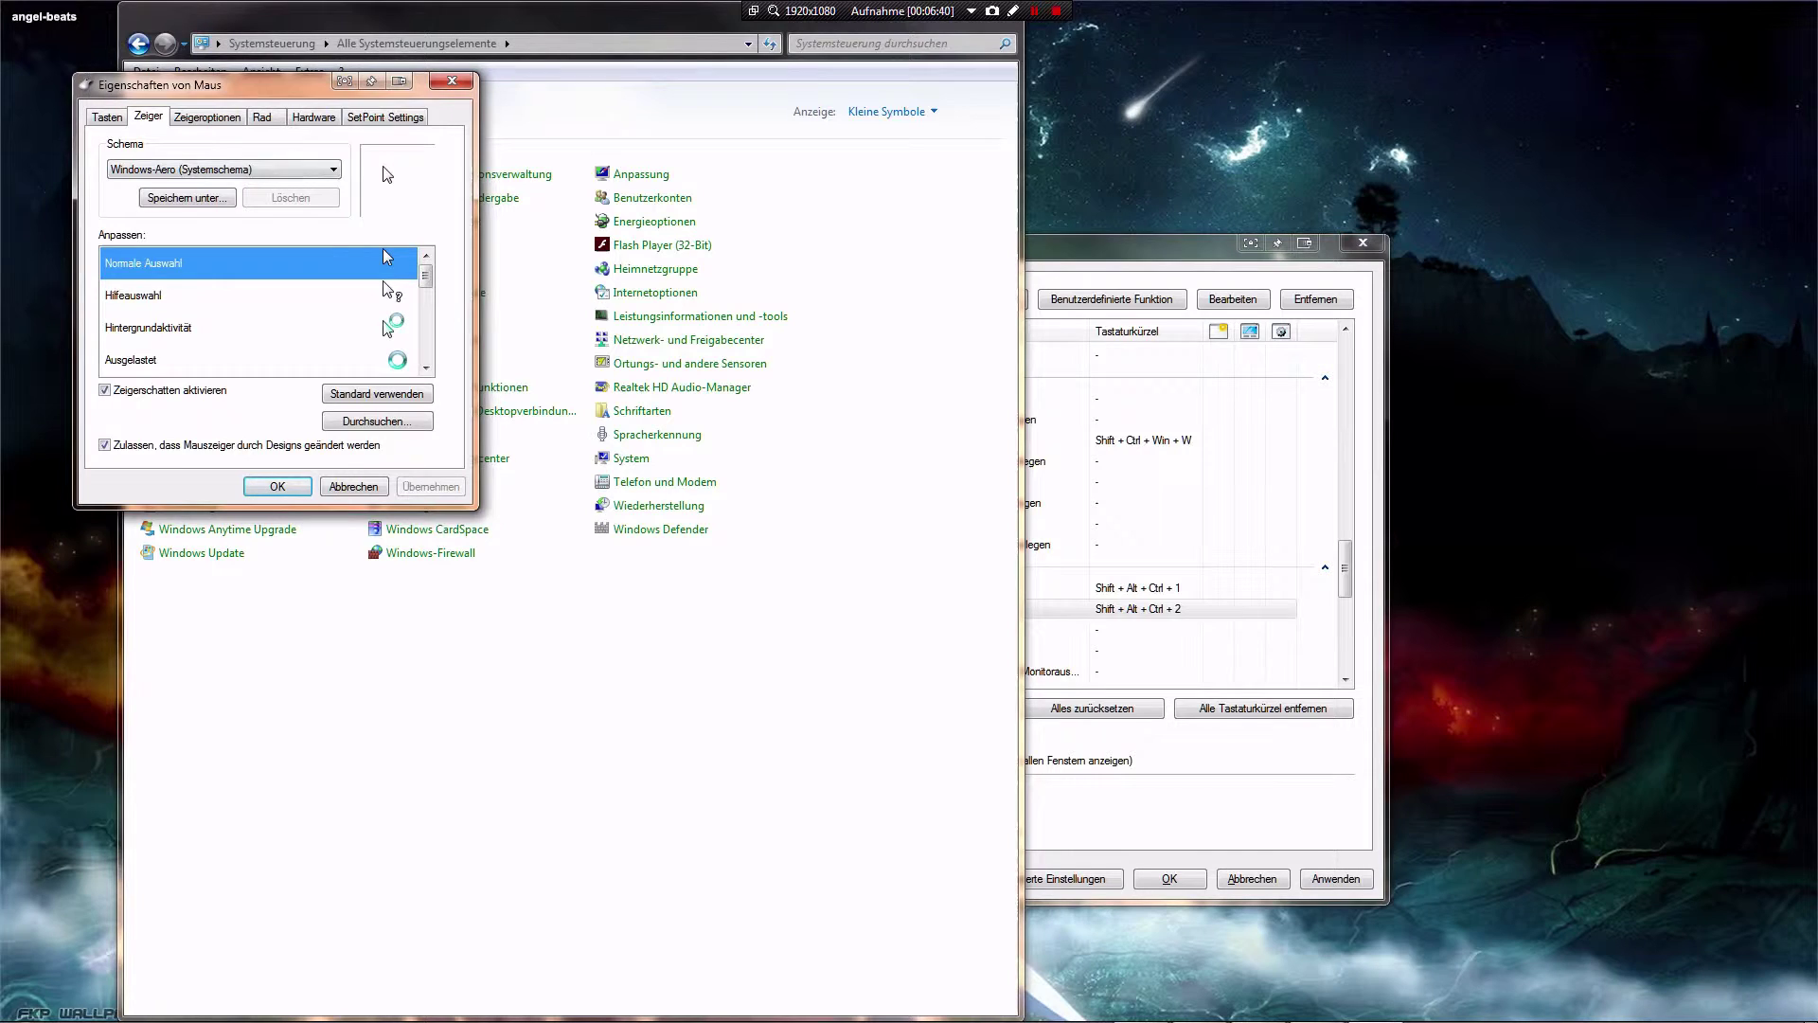
key("ctrl+Tab")
left_click(154, 427)
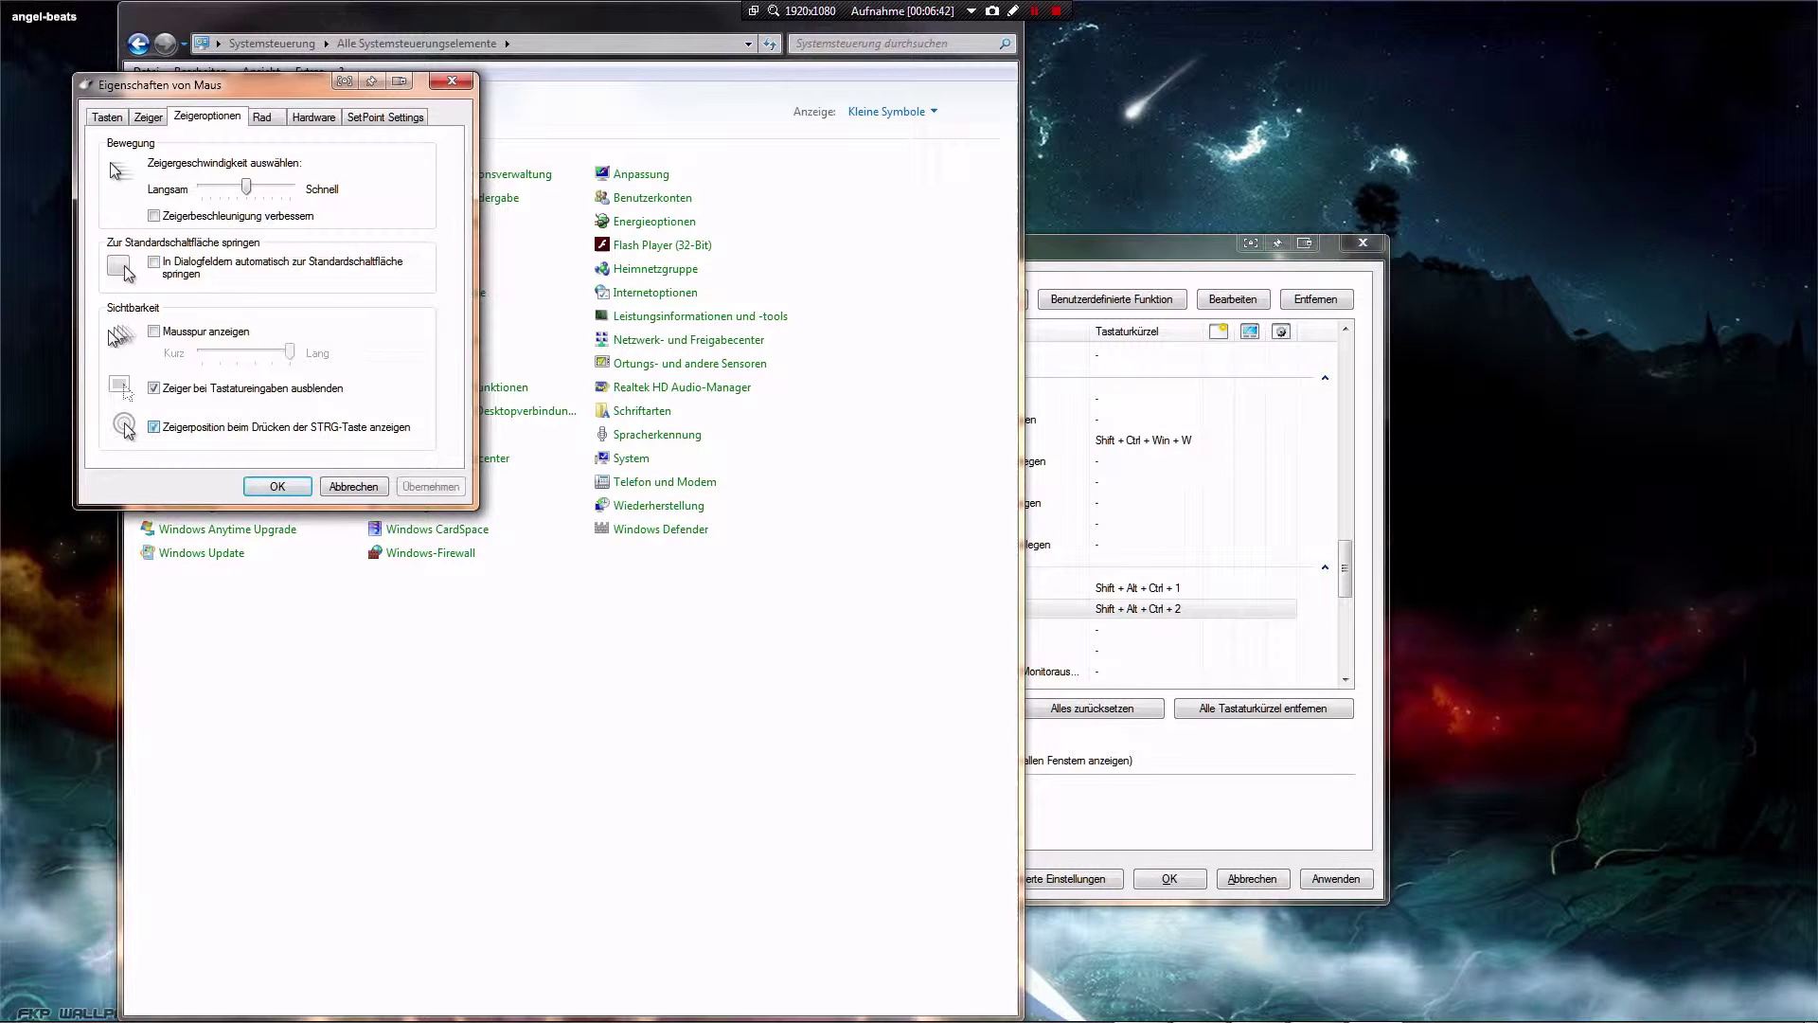
left_click(430, 486)
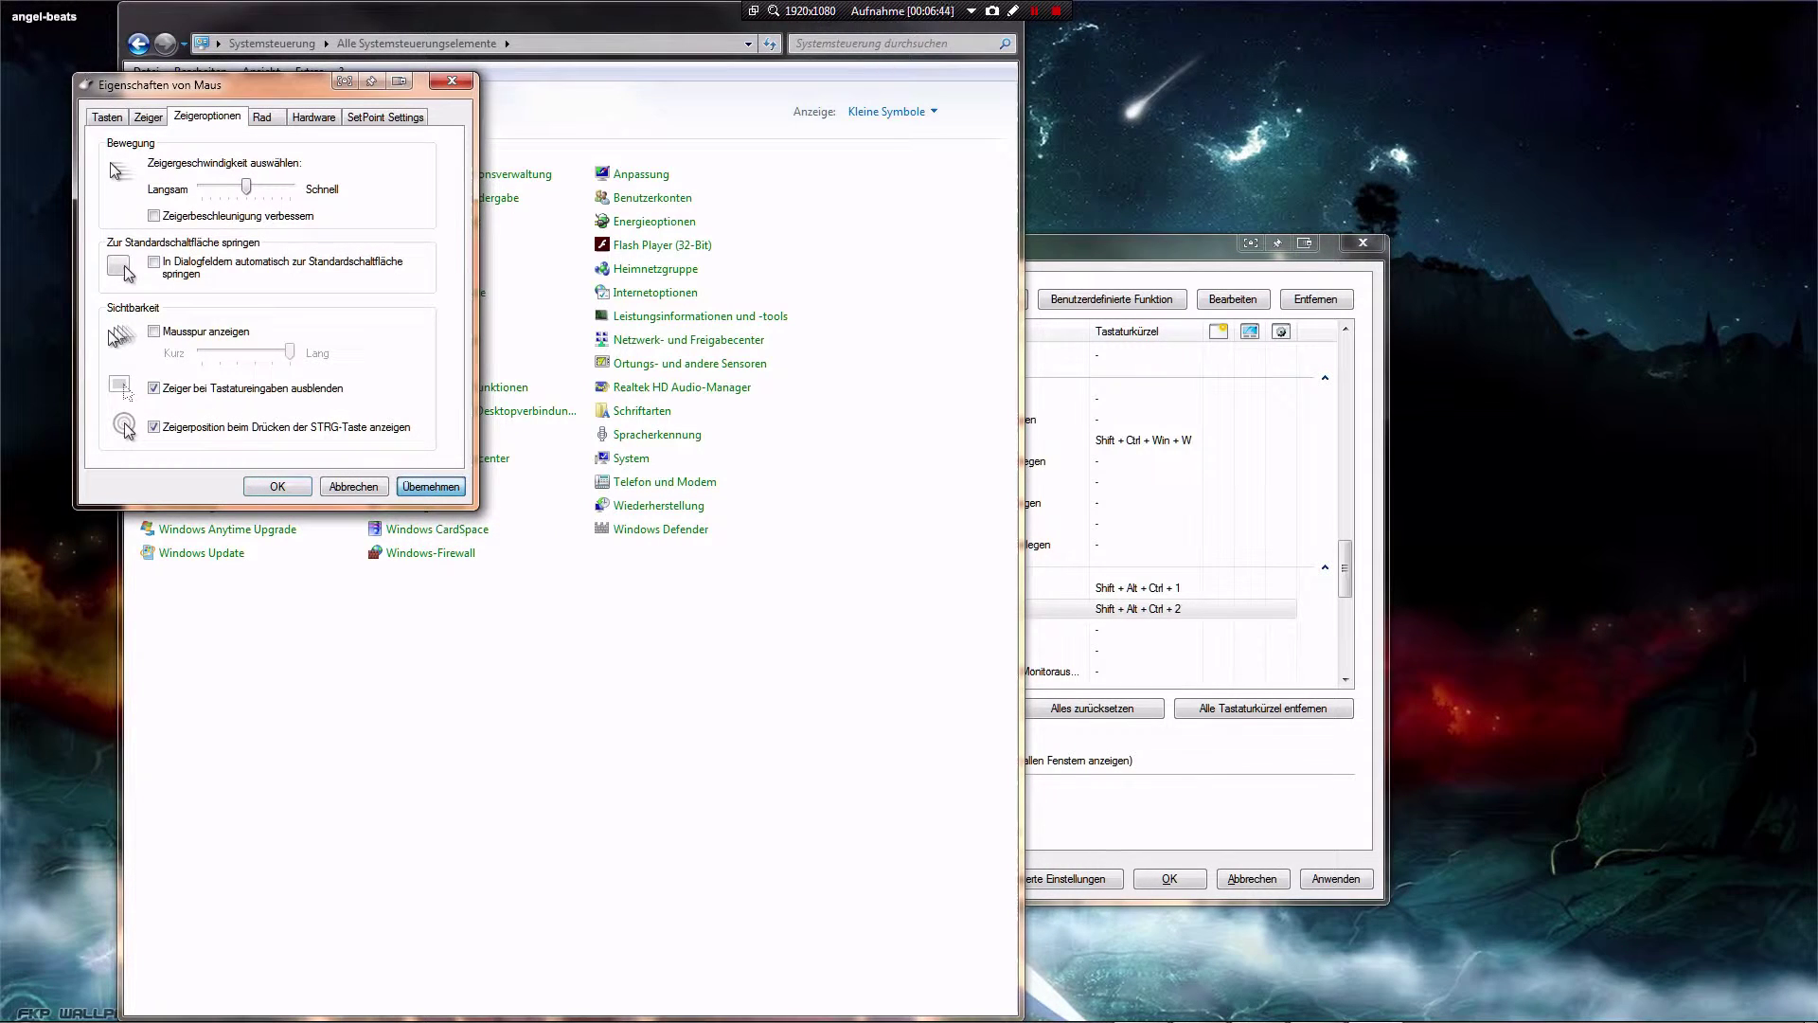
key("space")
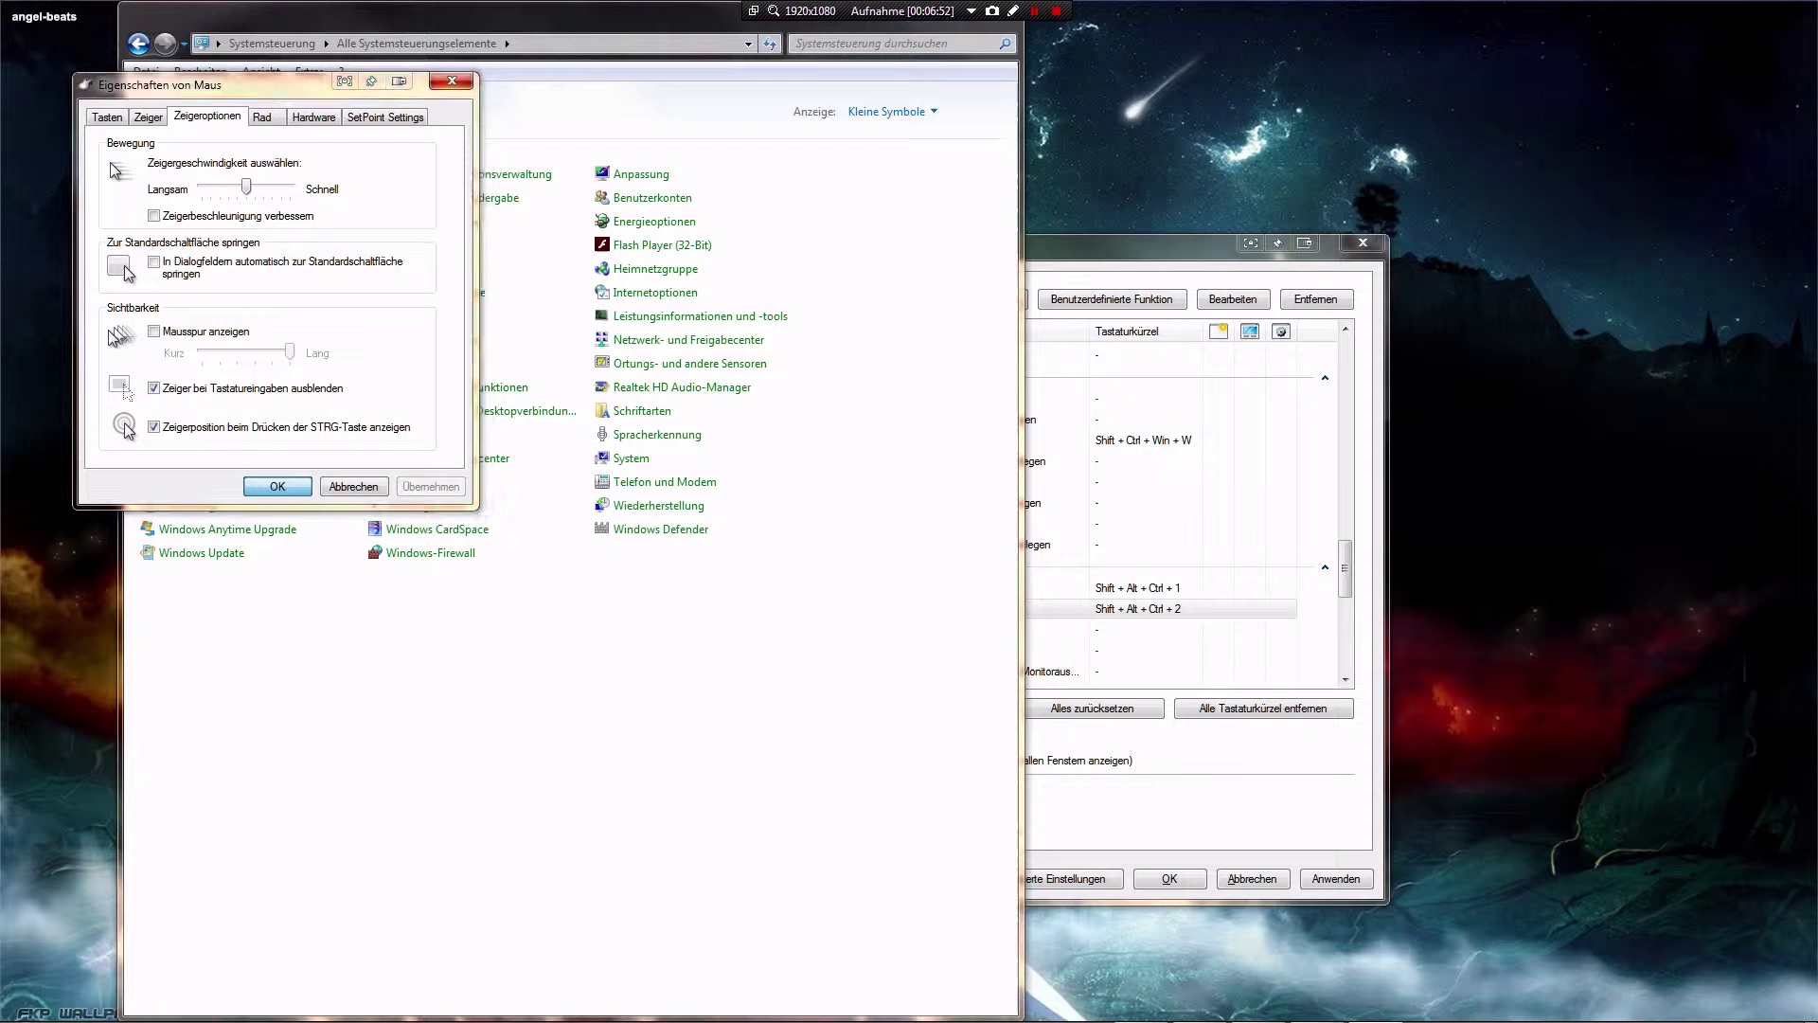
key("Escape")
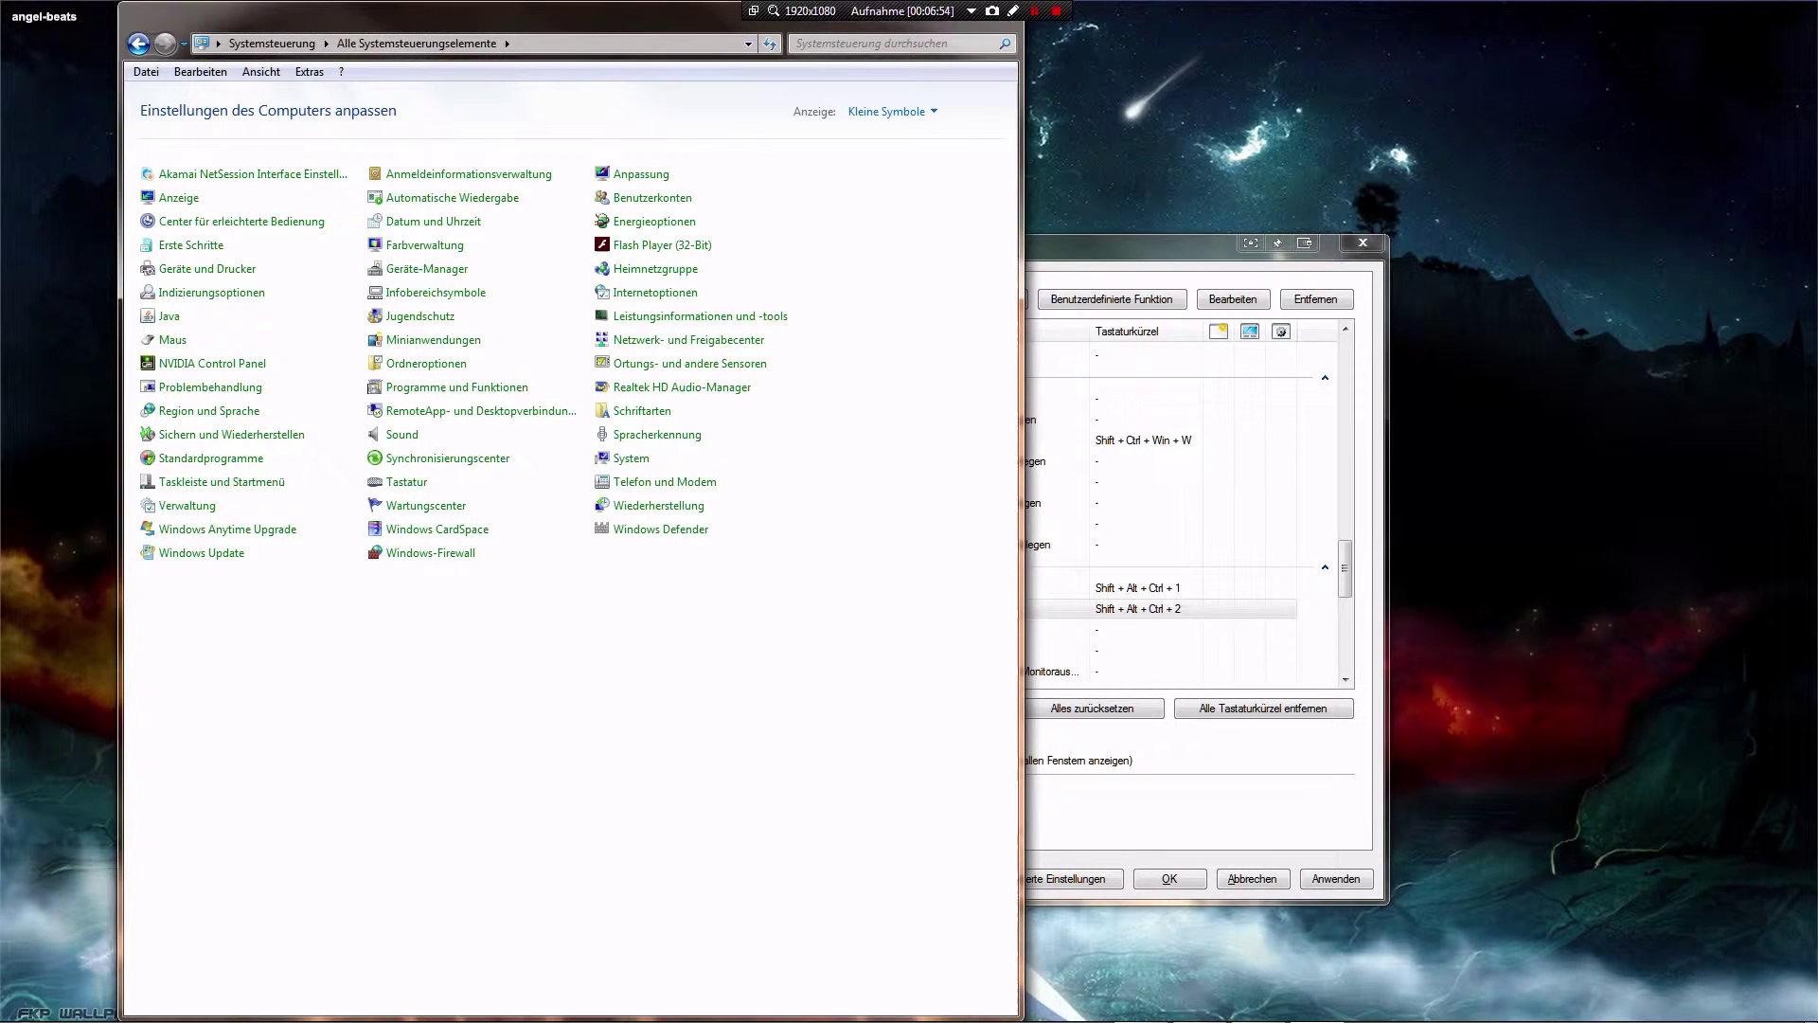
- Test the pointer position display before and after moving the Control Panel window, and close that window
key("ctrl")
key("ctrl")
key("ctrl")
left_click_drag(720, 17, 835, 250)
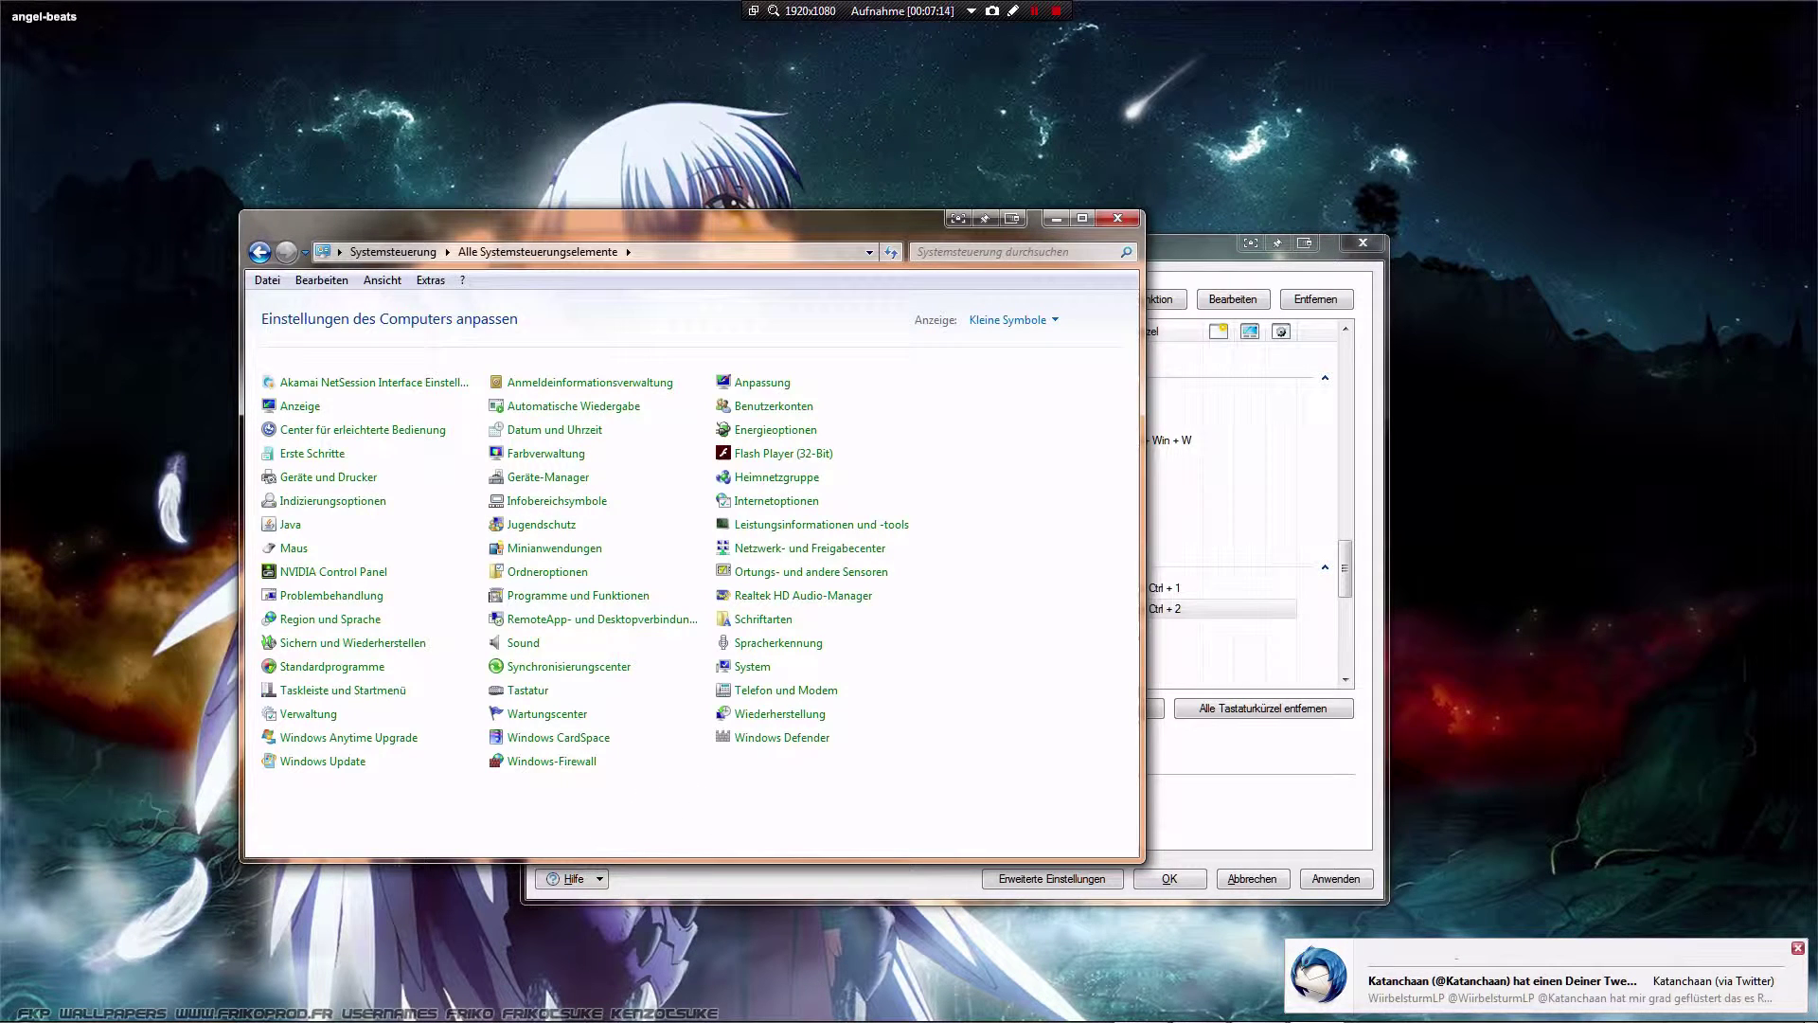
key("ctrl")
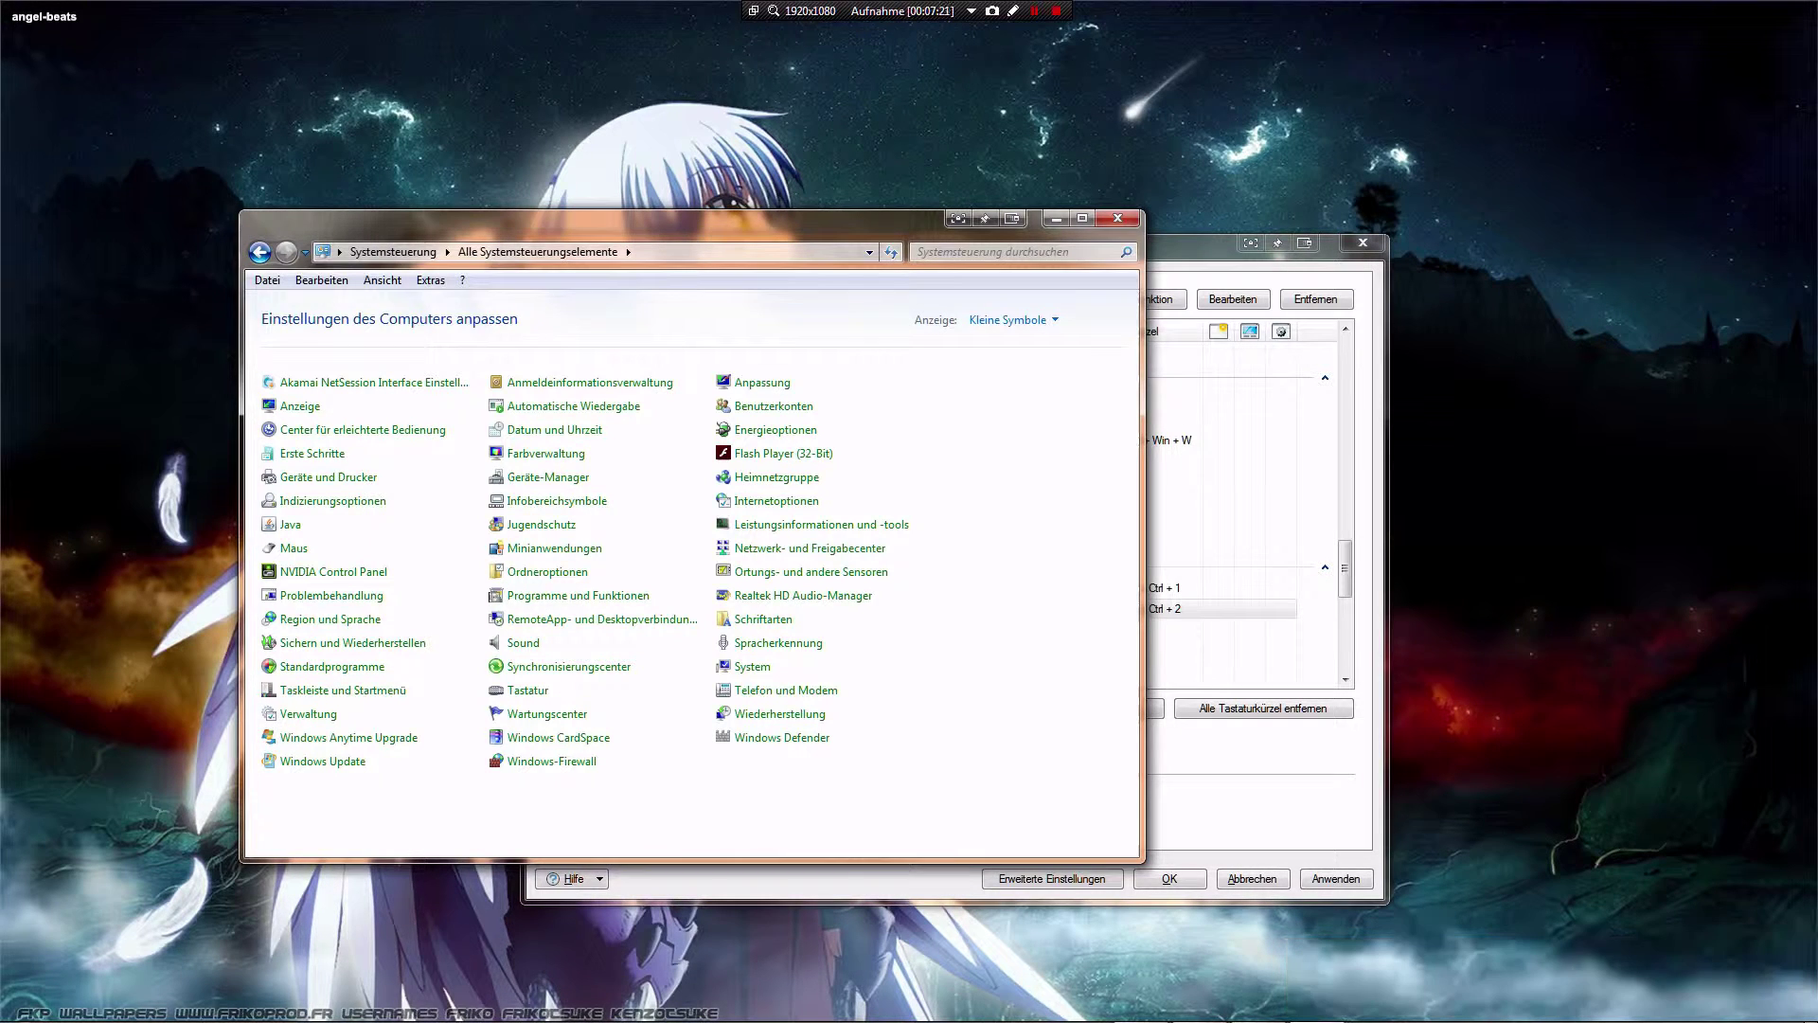
left_click(1117, 218)
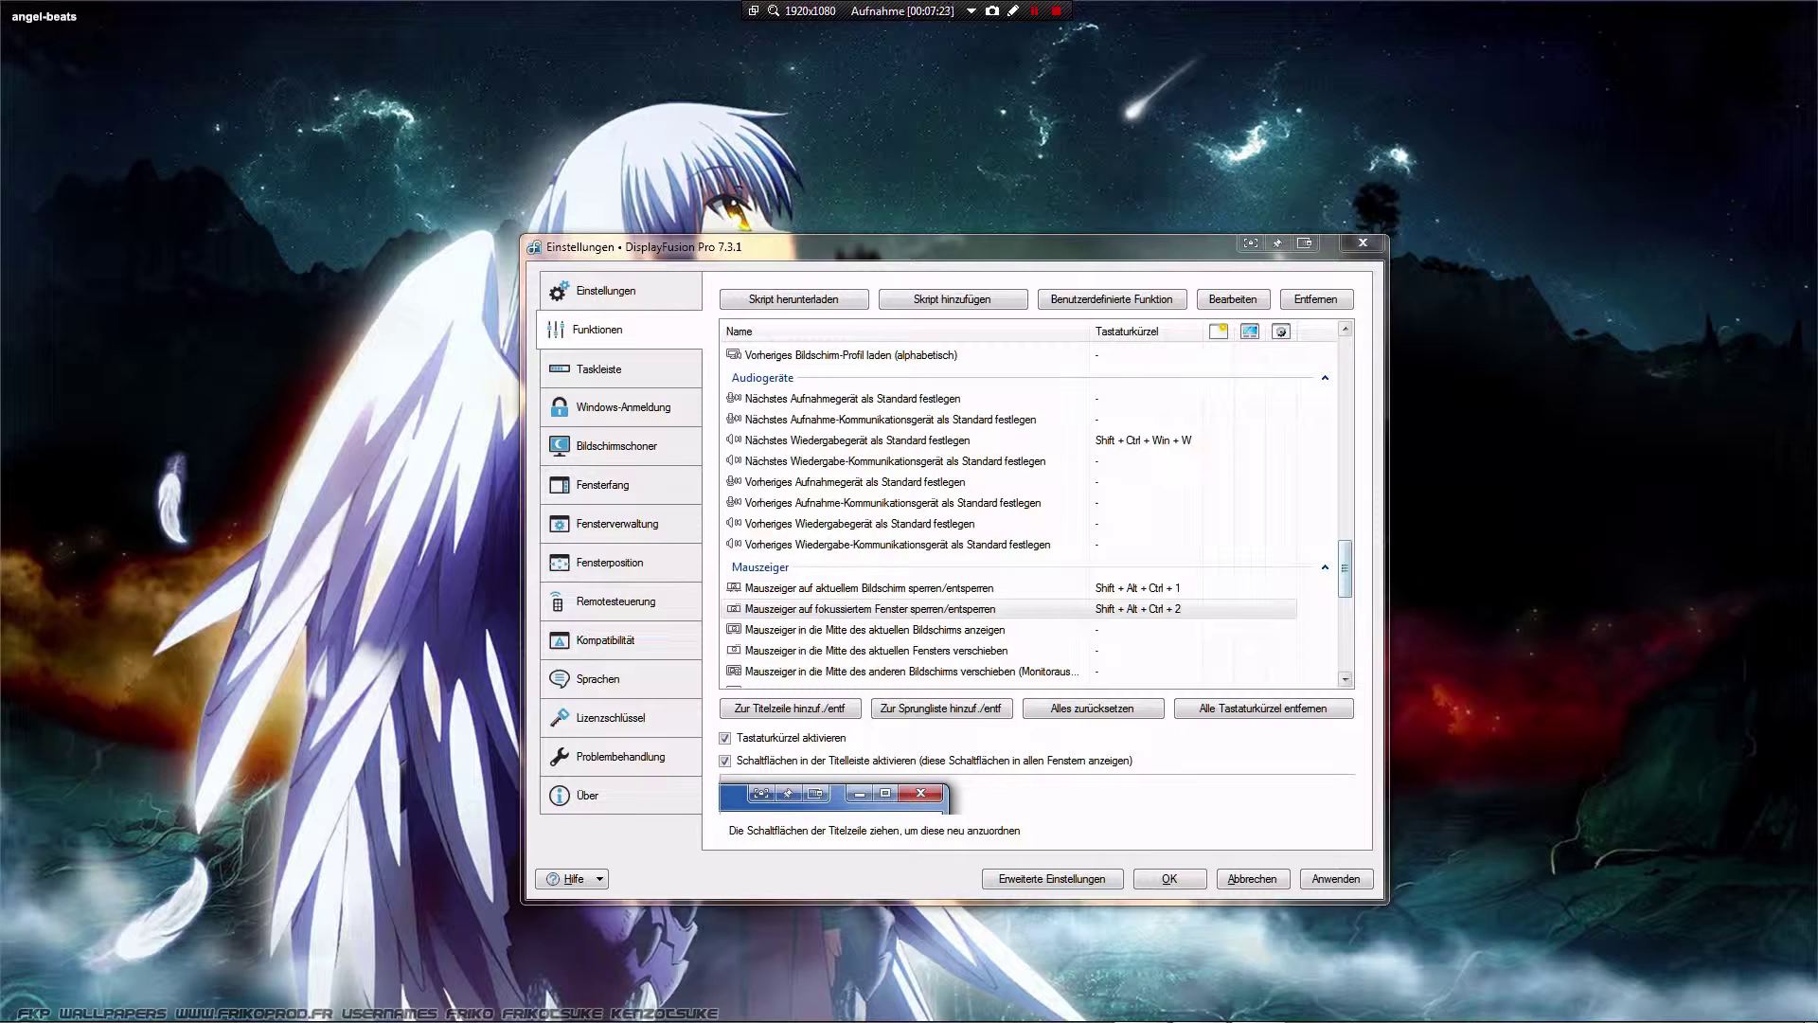
- Select the function "Fenster auf dem Bildschirm zentrieren" and try it on the settings window after moving it off-centre
scroll(1032, 511, "down", 5)
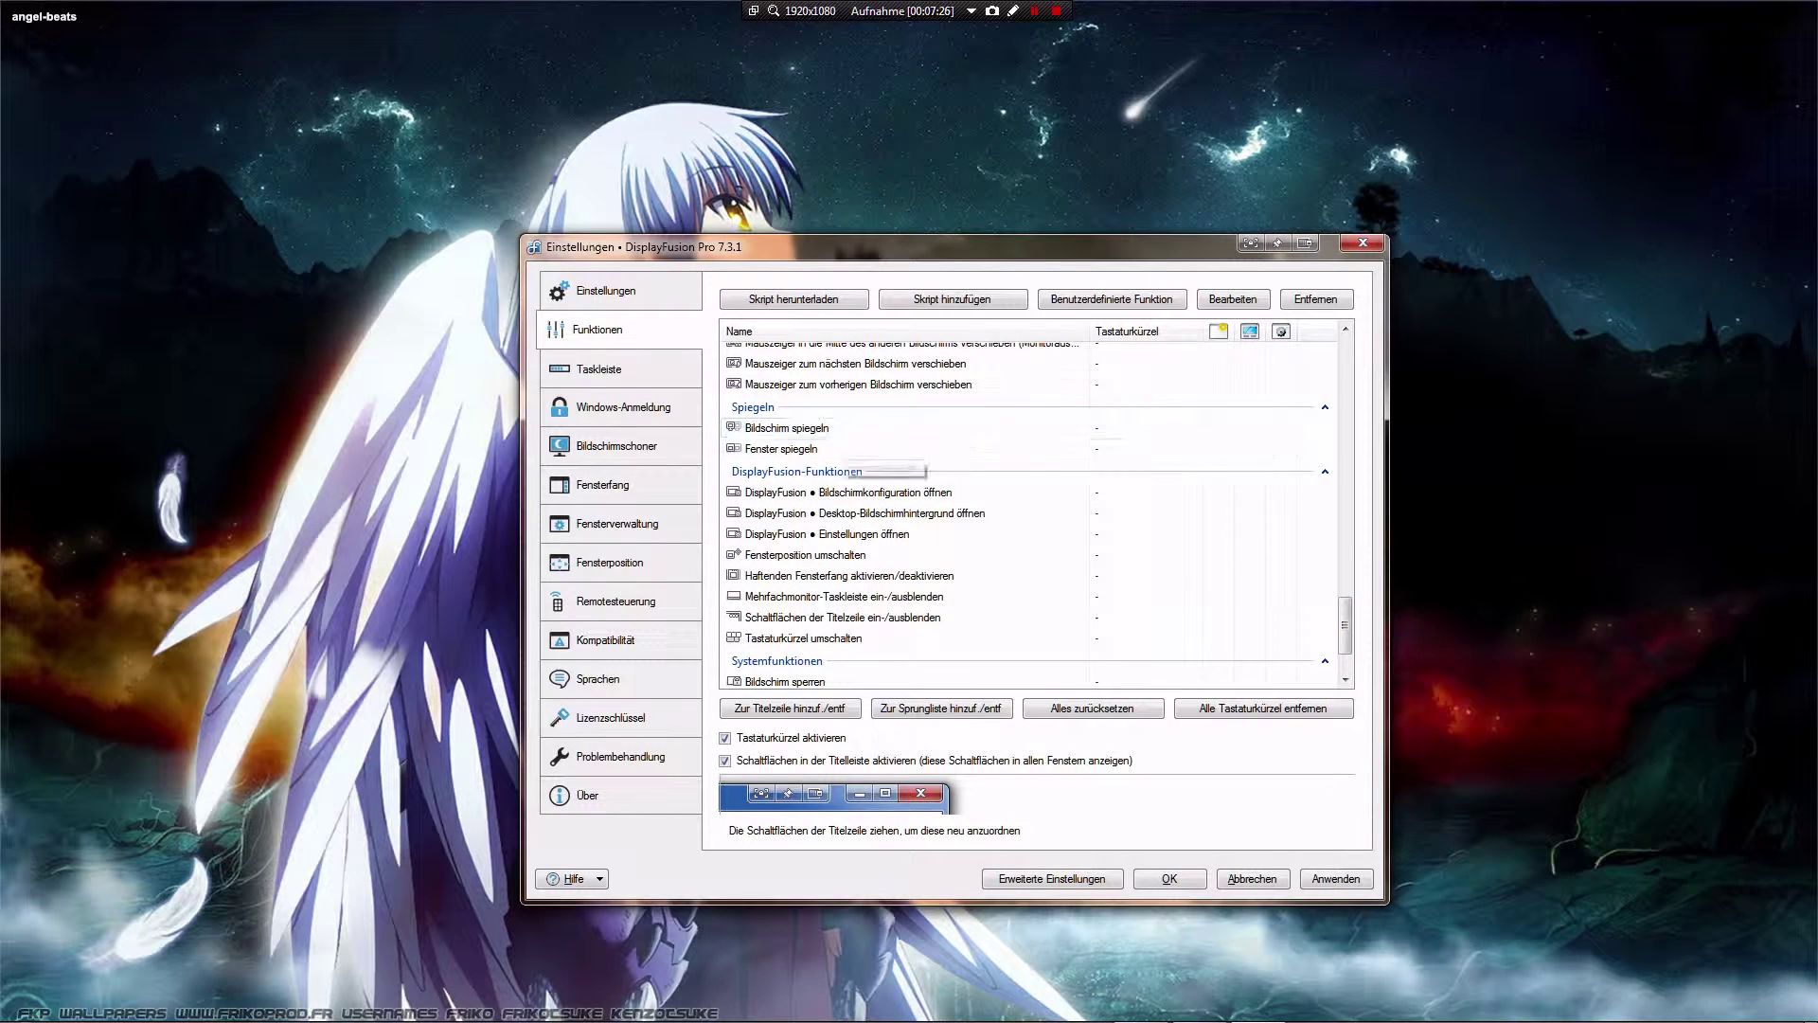
left_click_drag(1345, 625, 1345, 365)
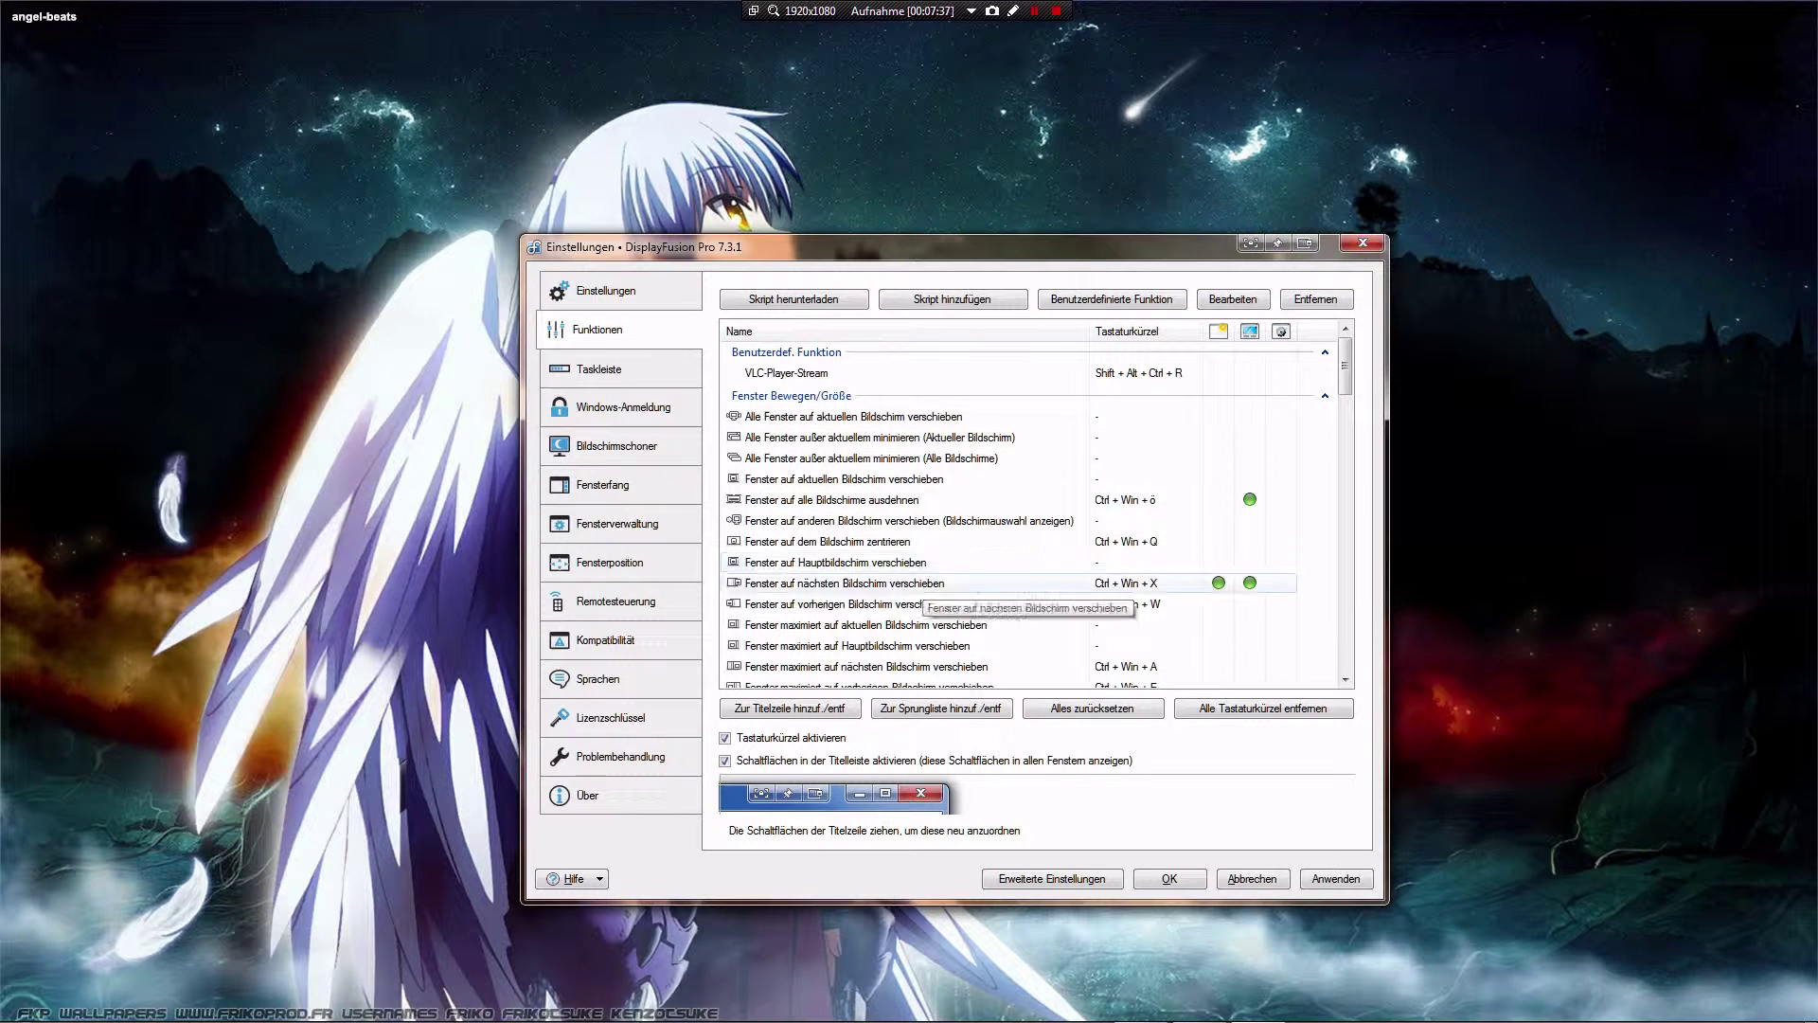
left_click(886, 542)
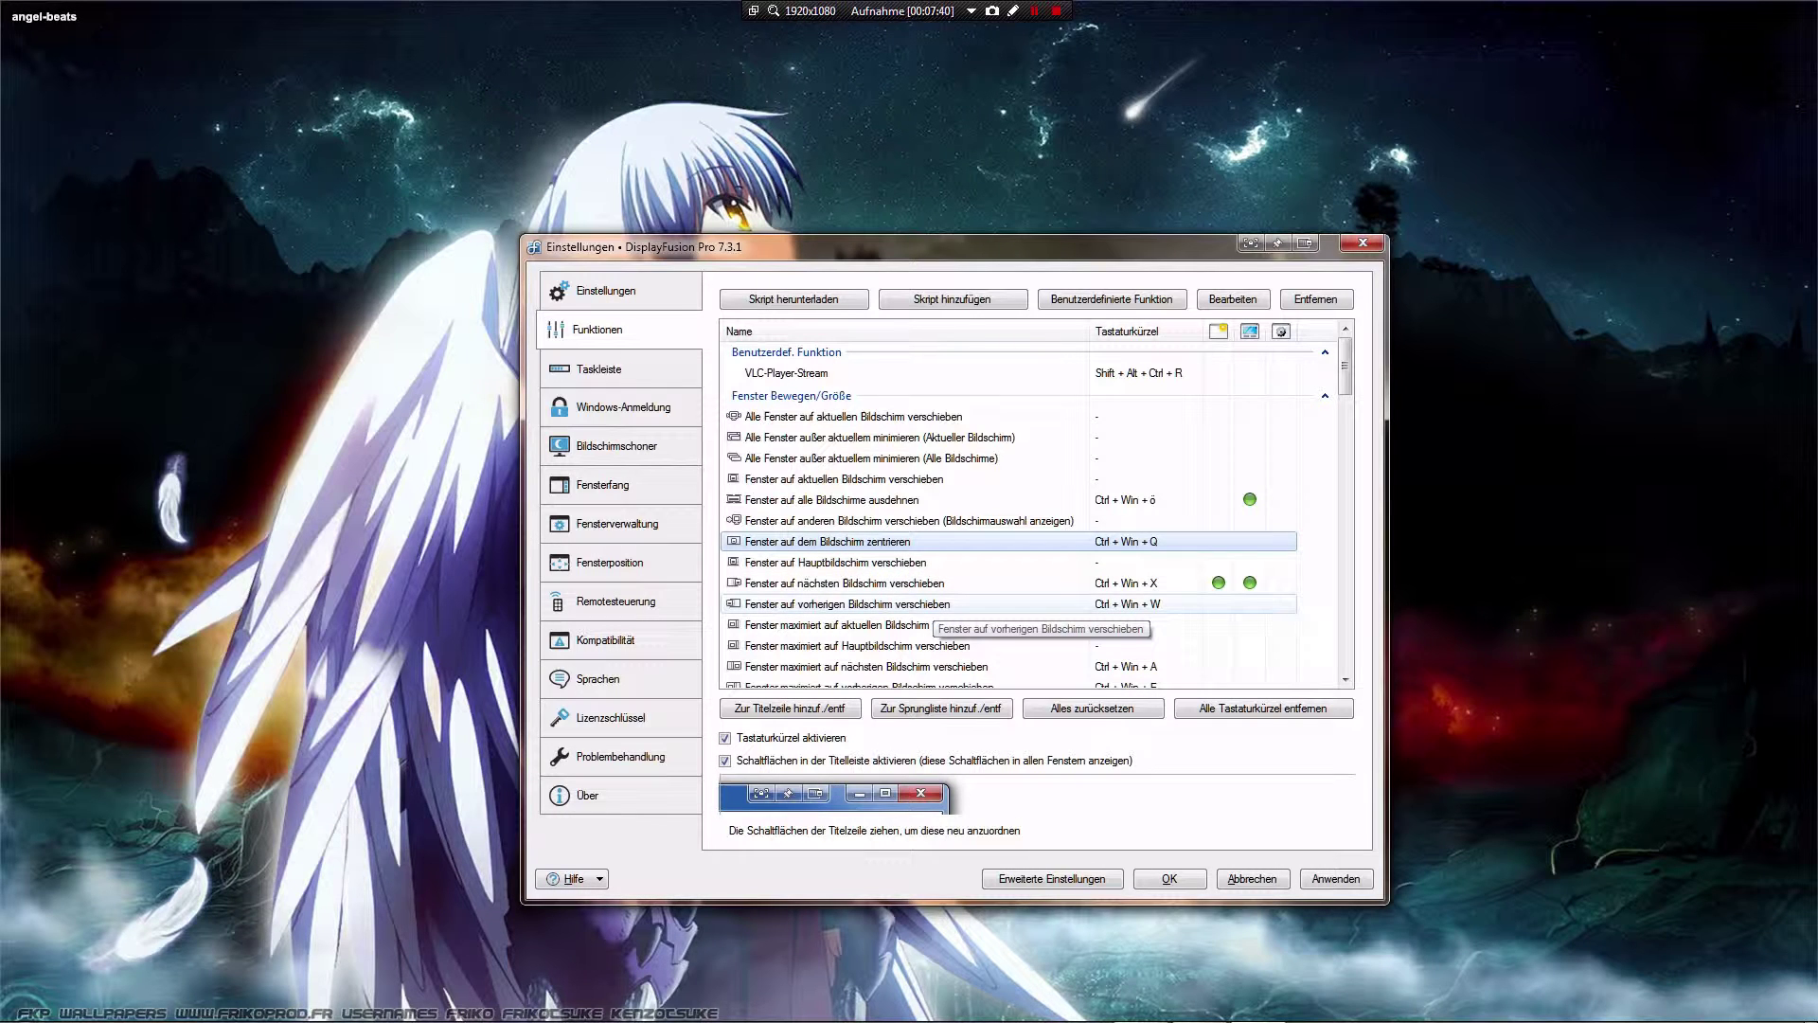
left_click_drag(890, 246, 1208, 306)
key("ctrl+super+q")
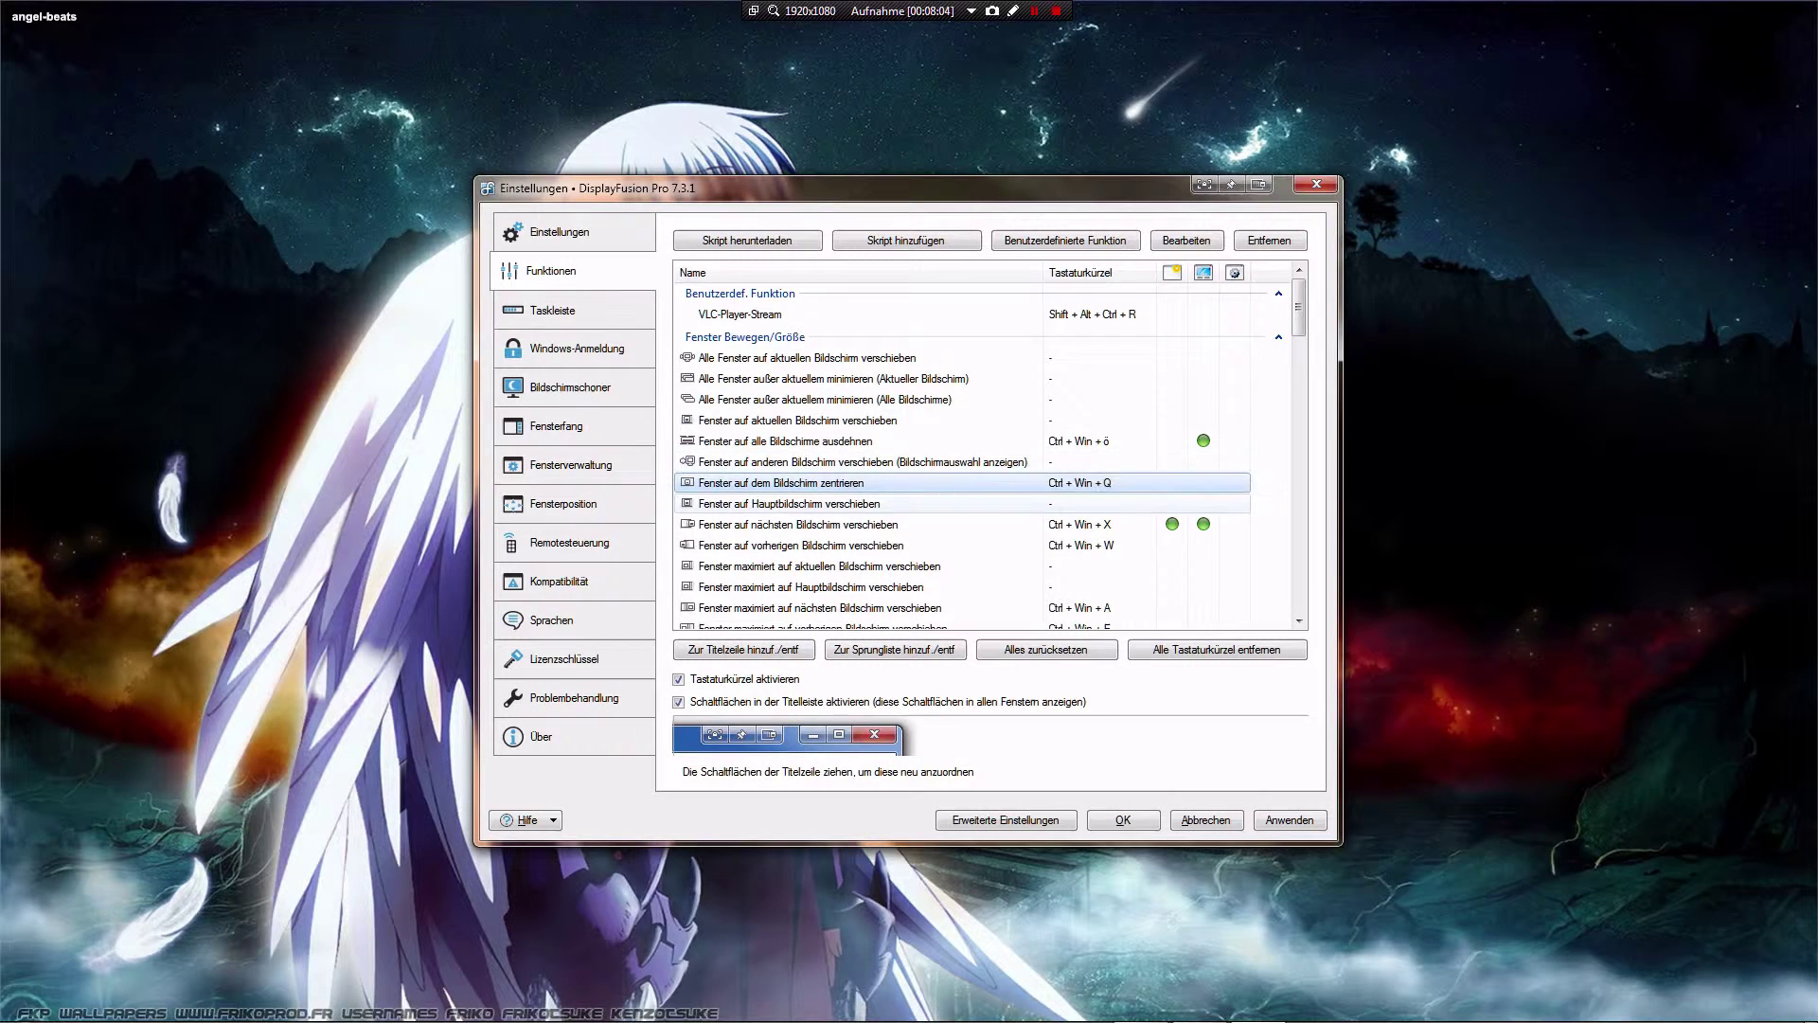
- Look through the whole list of functions, from the window movement functions down to the Systemfunktionen
scroll(947, 492, "down", 6)
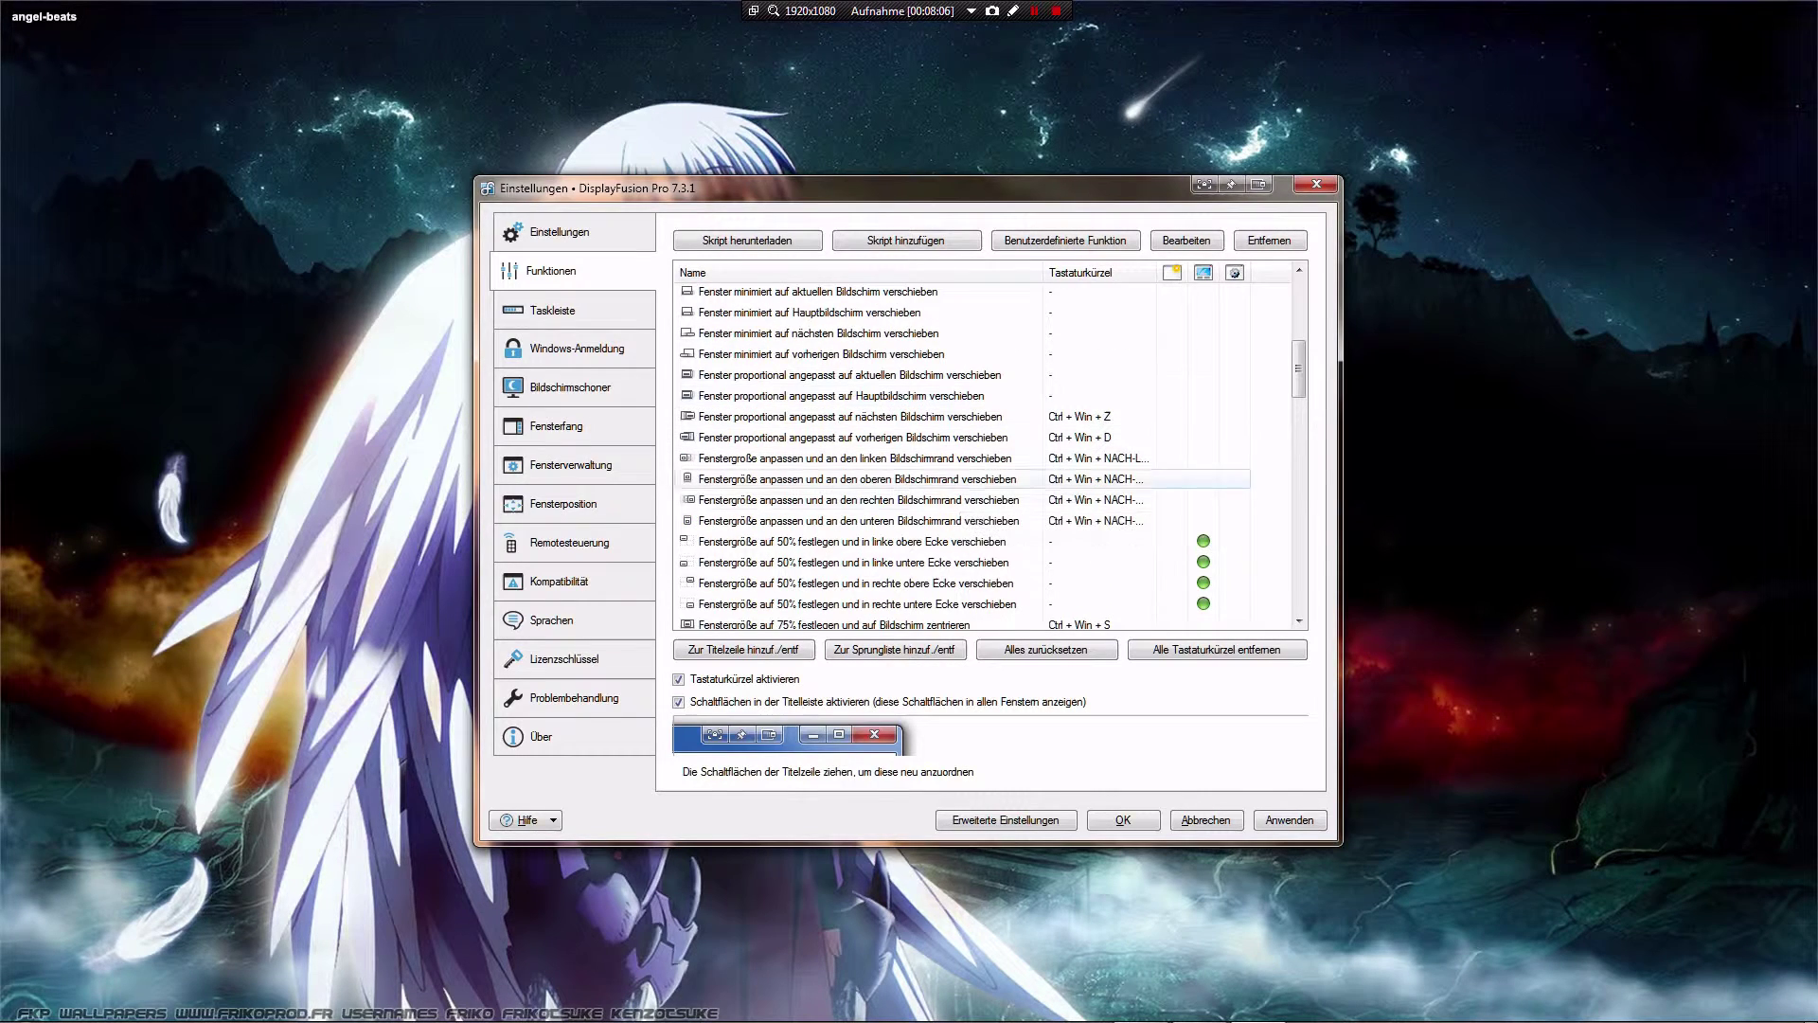
left_click_drag(1298, 368, 1298, 572)
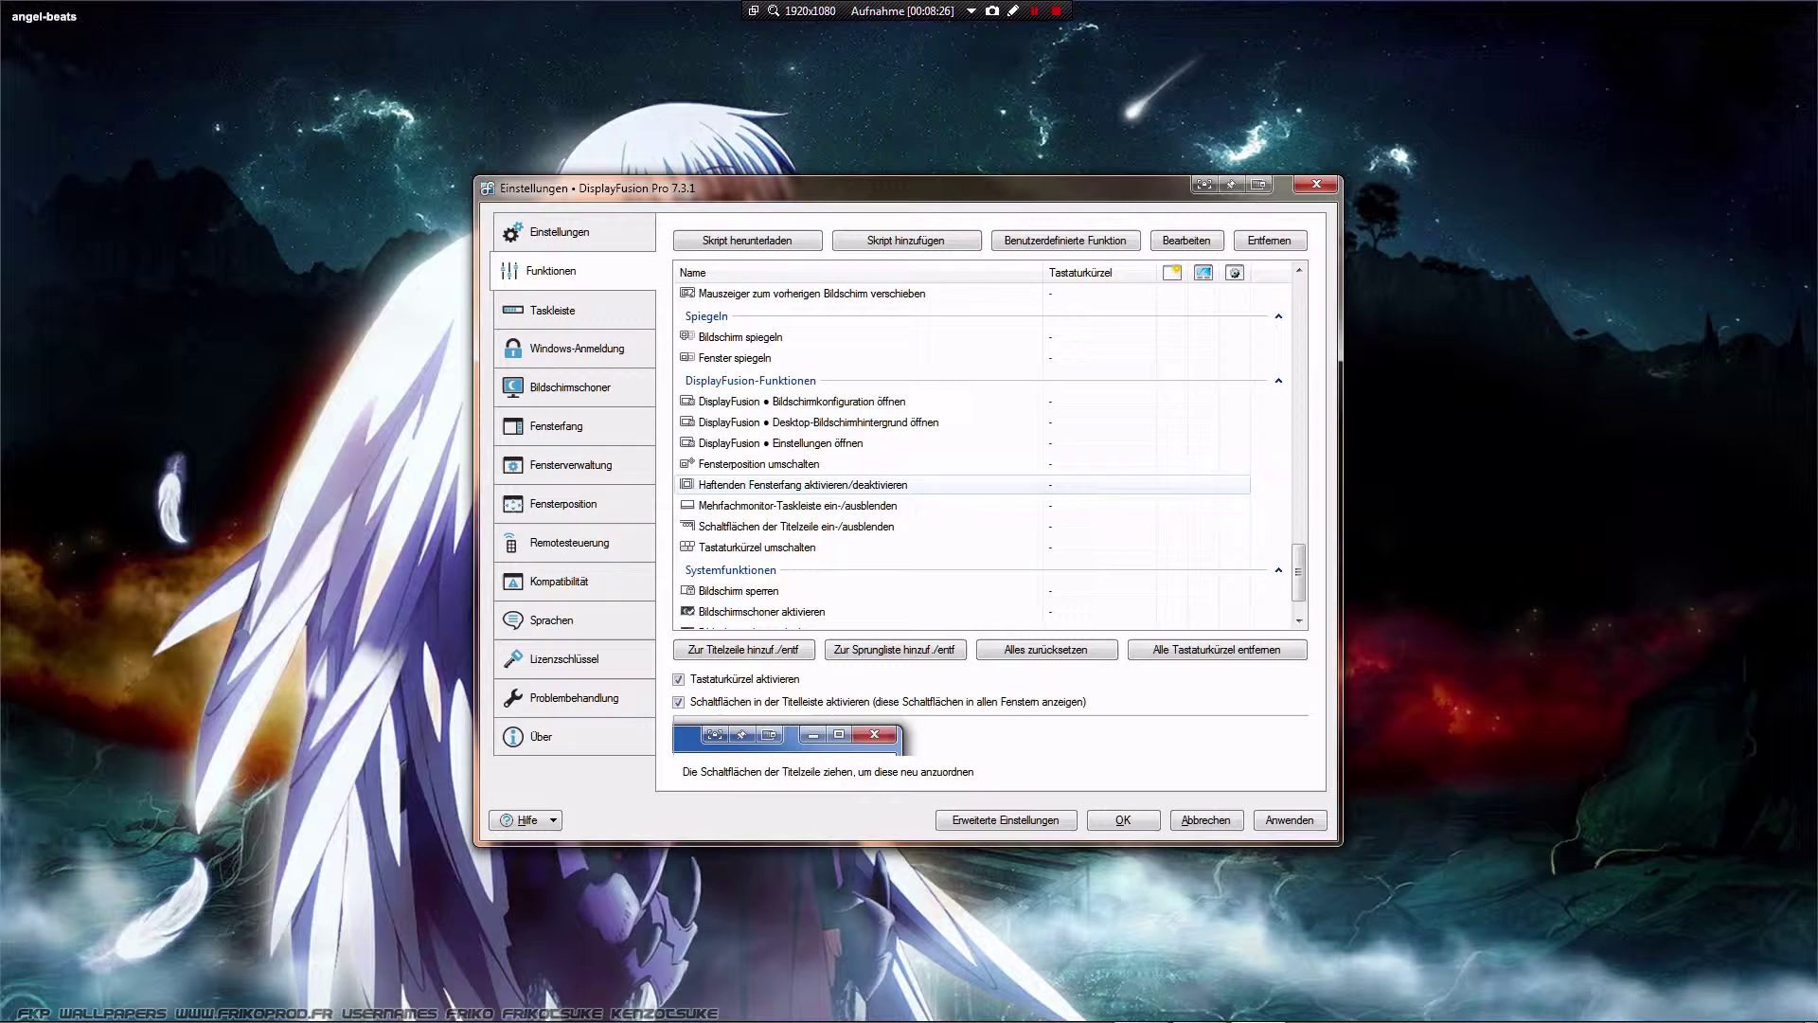
left_click_drag(1298, 572, 1298, 306)
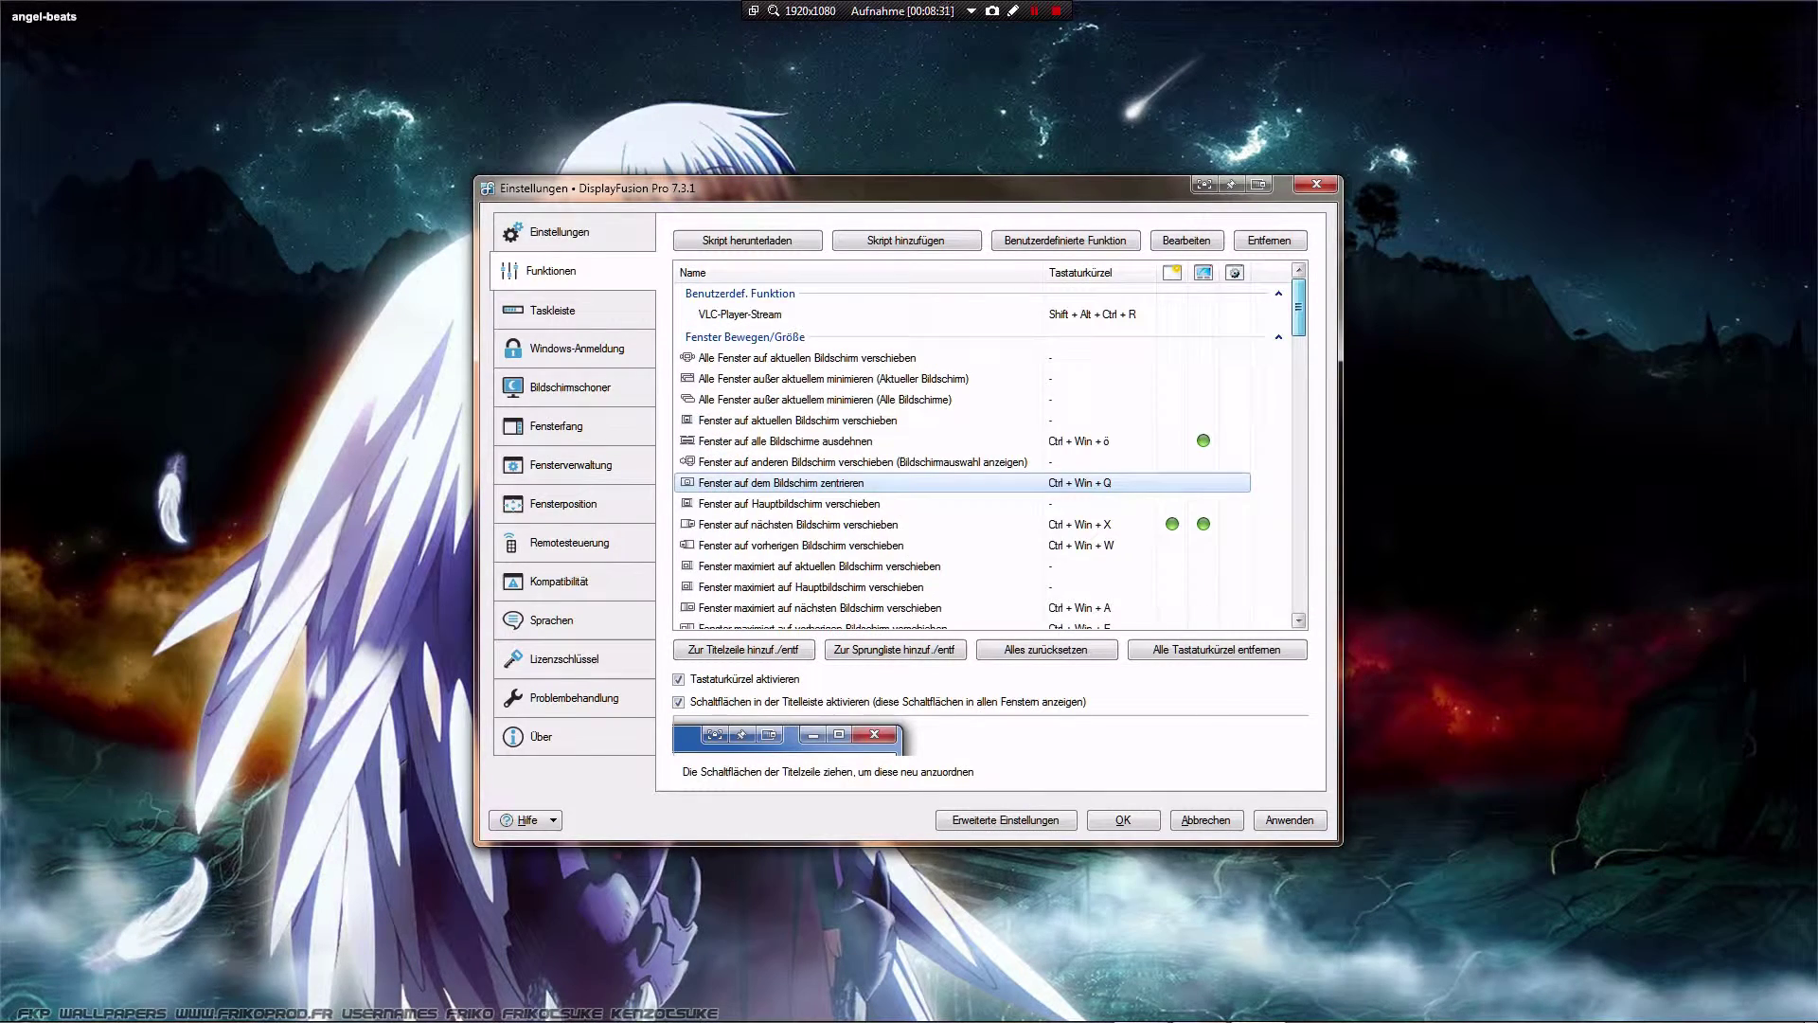
scroll(961, 482, "down", 15)
scroll(962, 483, "up", 15)
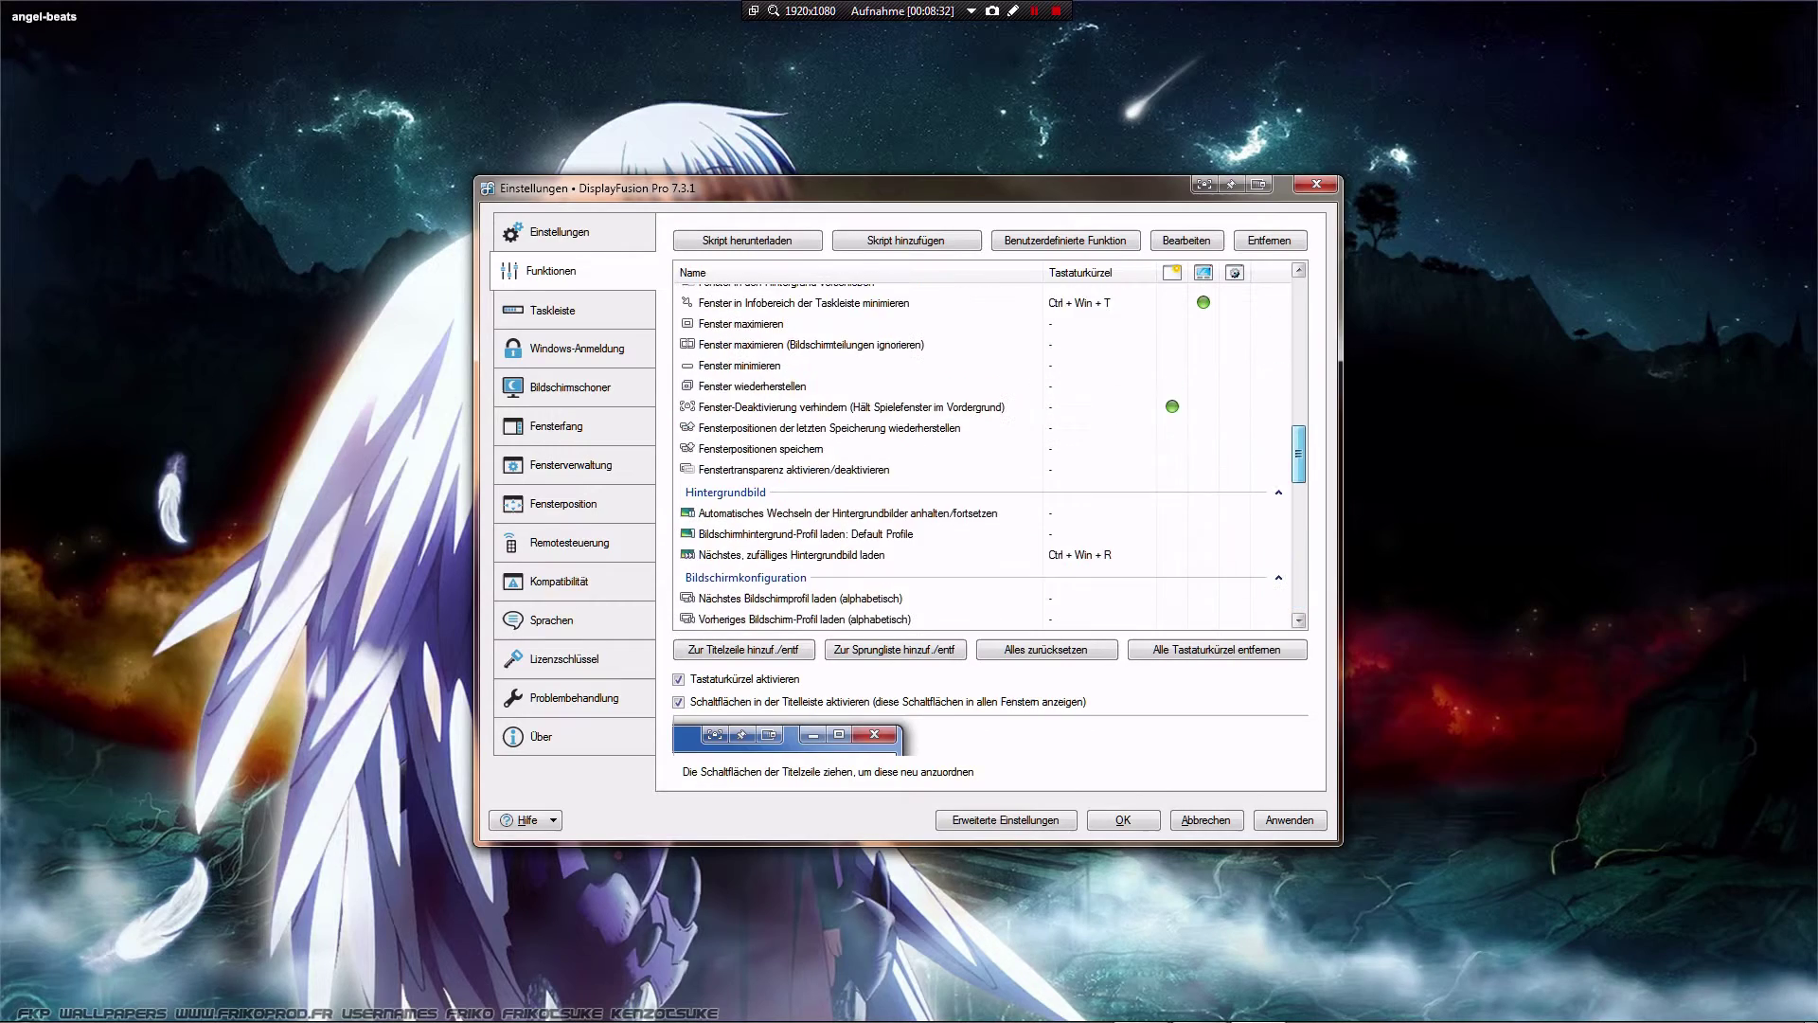
scroll(961, 482, "down", 10)
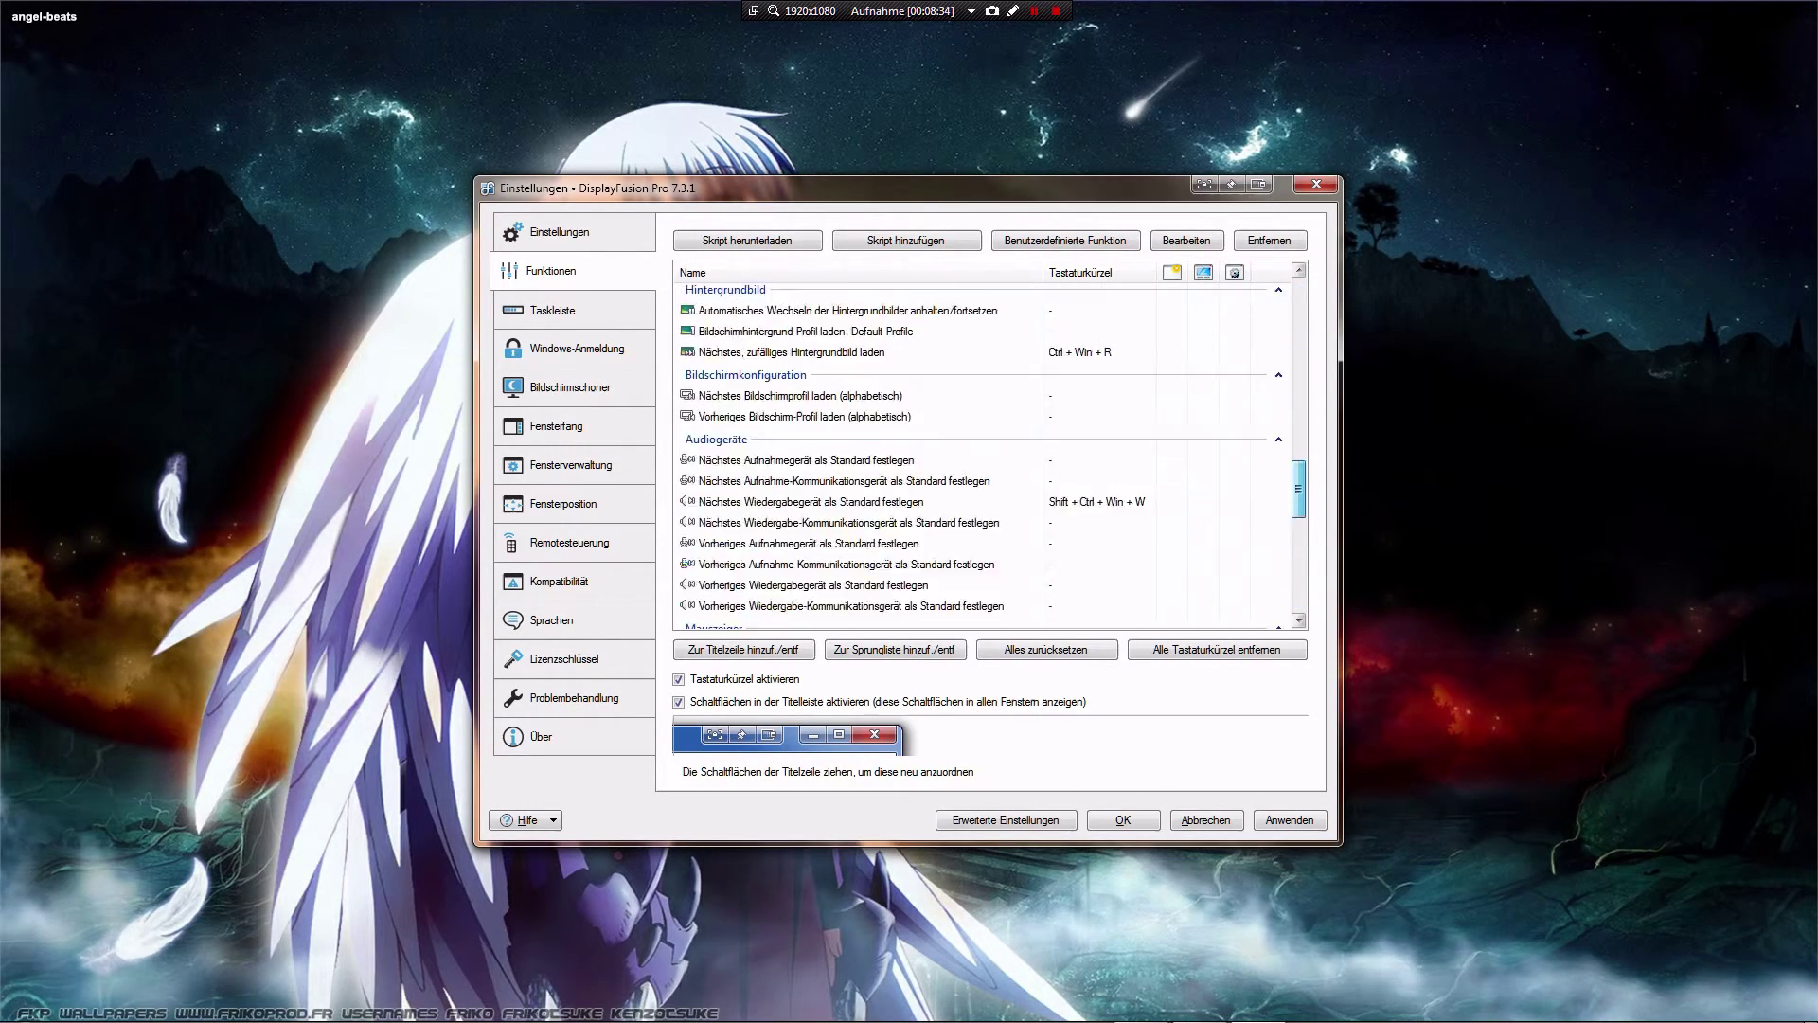
scroll(961, 482, "up", 10)
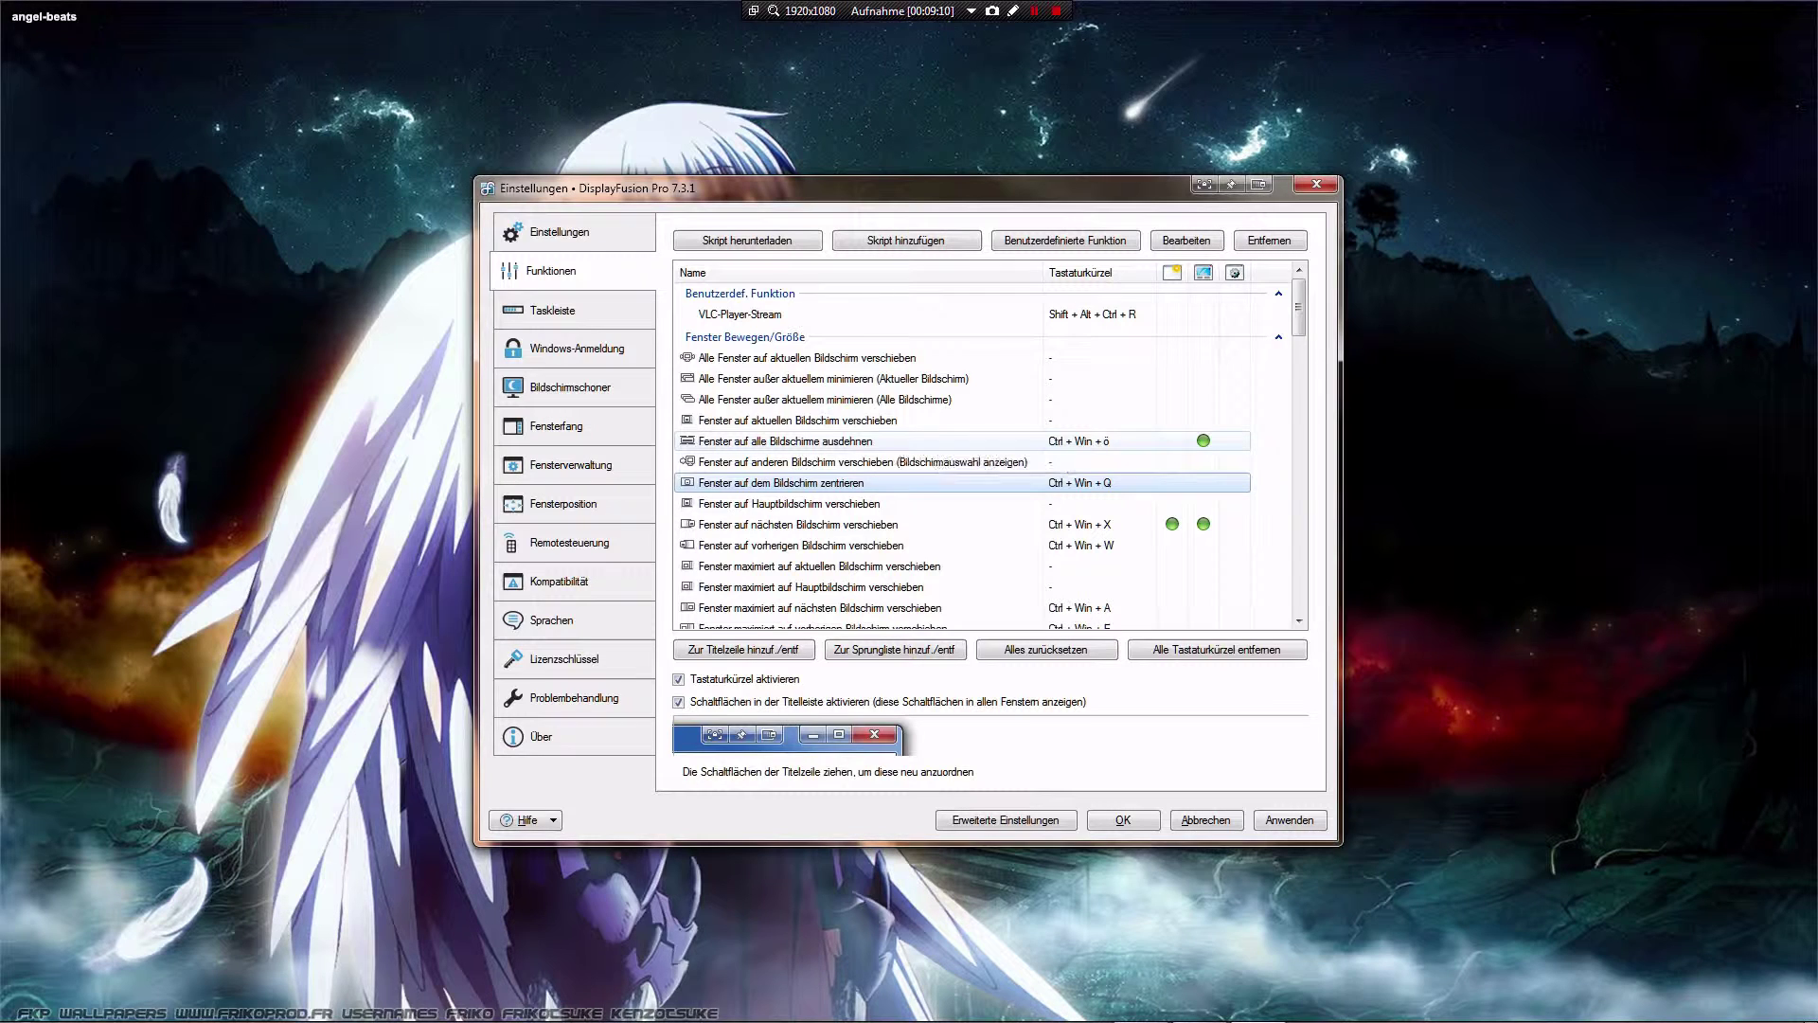
scroll(909, 473, "down", 10)
scroll(938, 511, "down", 10)
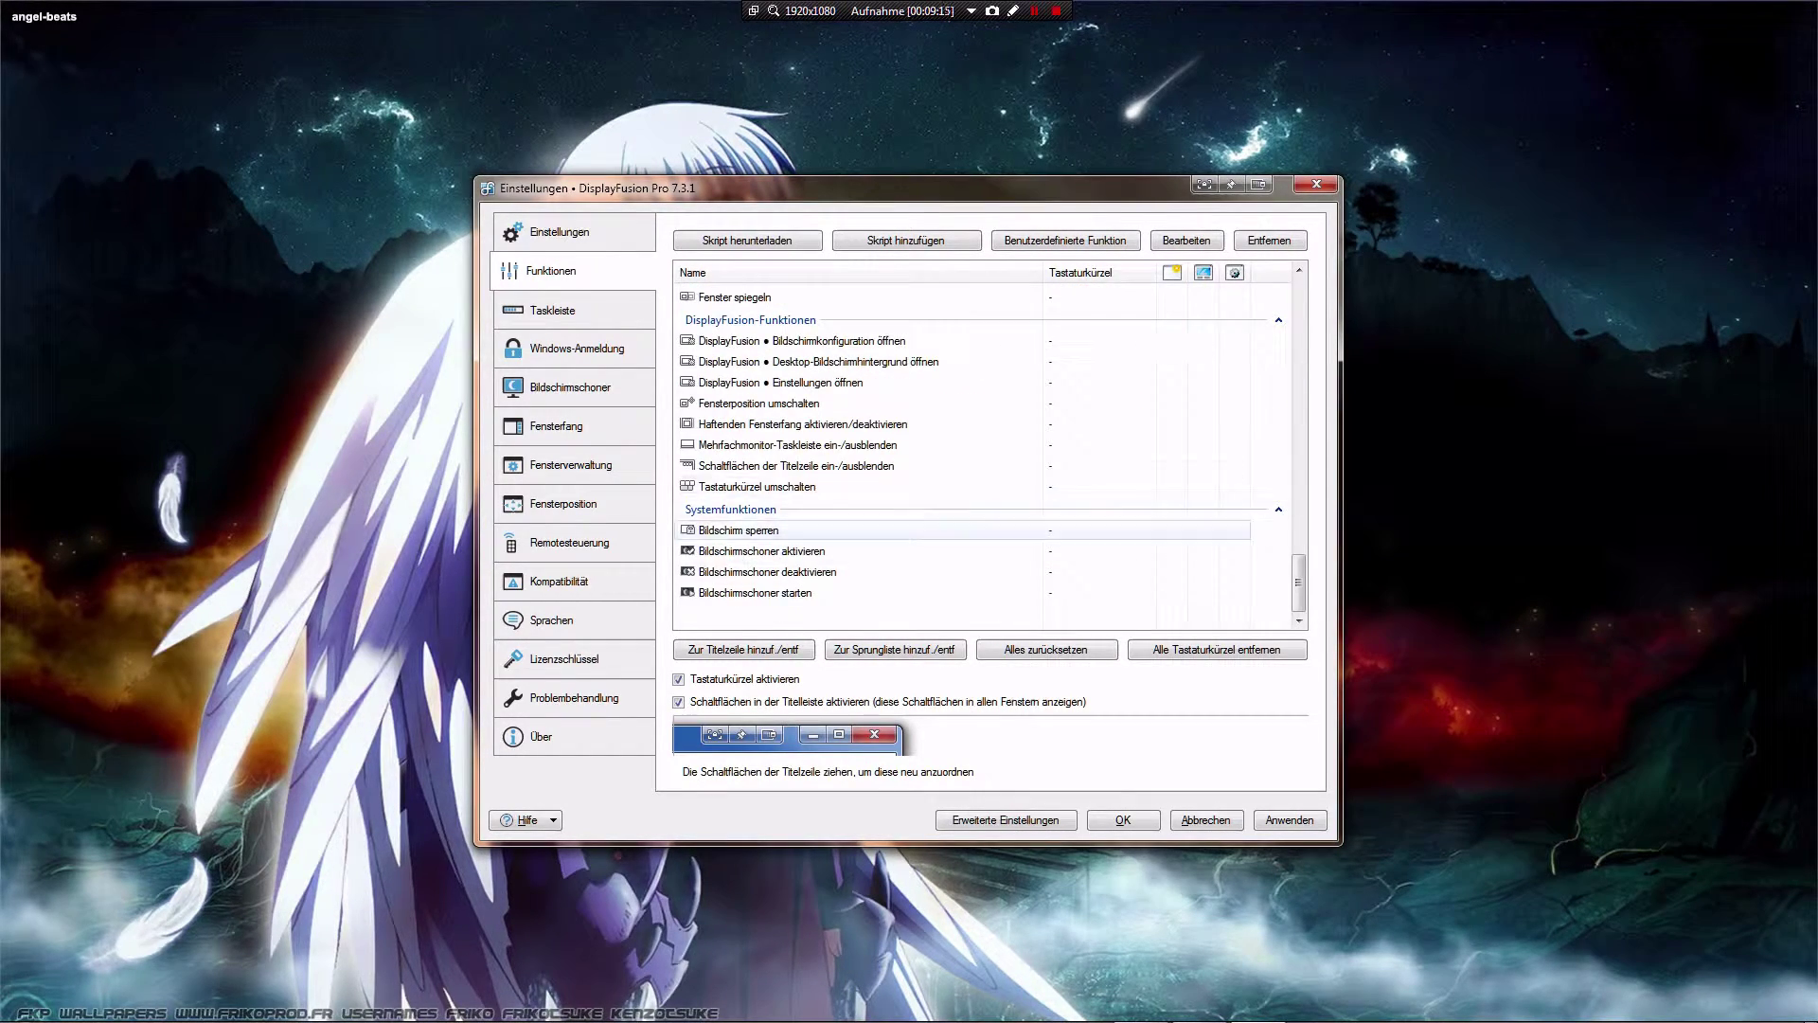
scroll(938, 545, "up", 5)
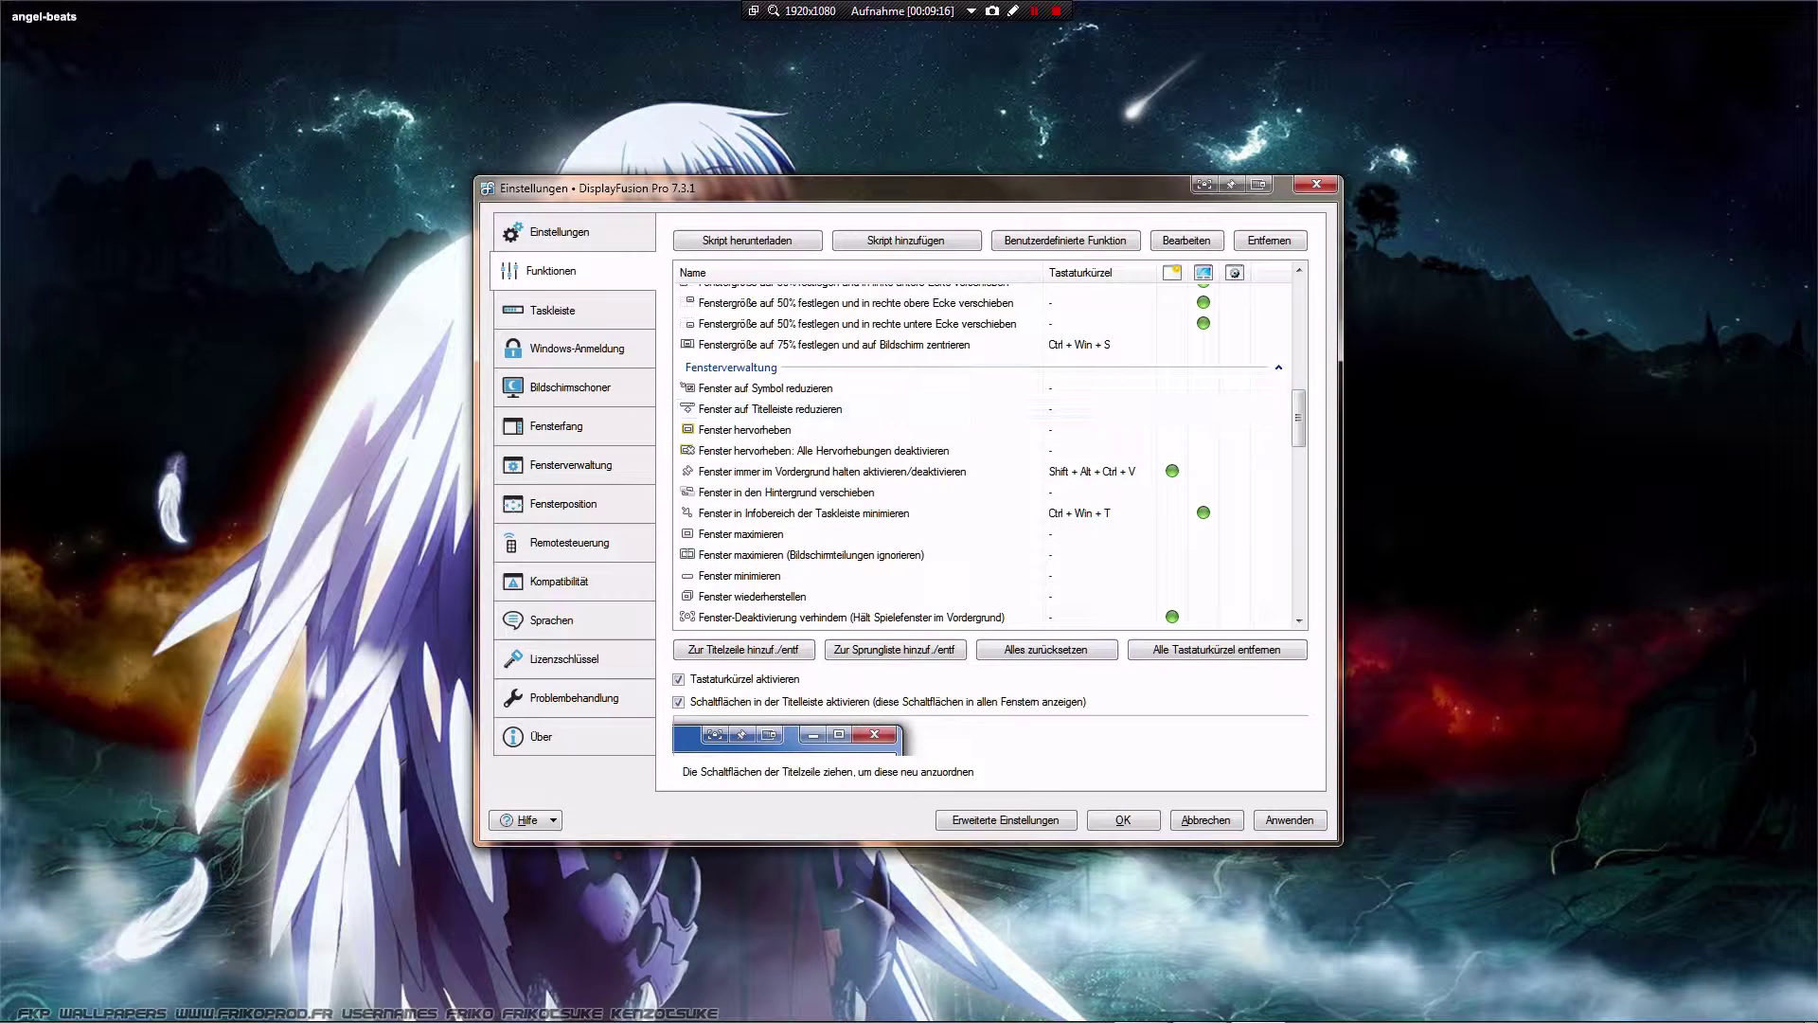
scroll(938, 550, "down", 6)
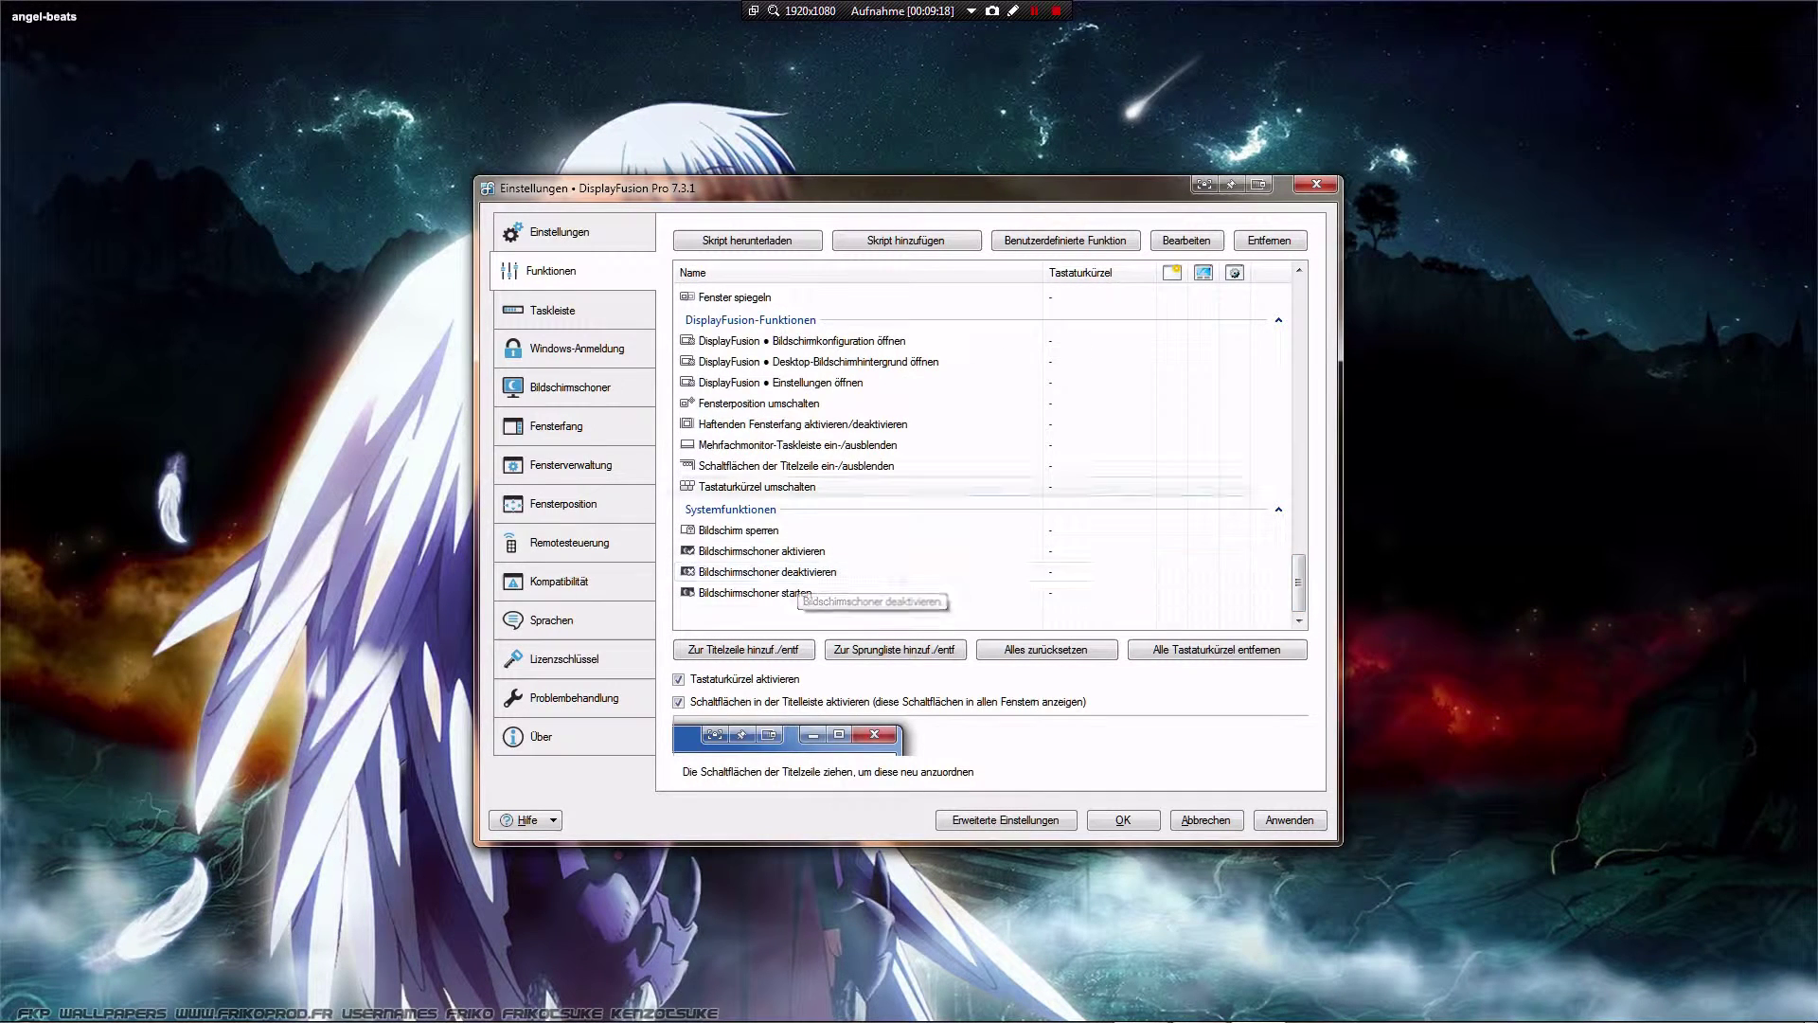
- View the Bildschirmschoner and Windows-Anmeldung settings and close the settings window
left_click(573, 387)
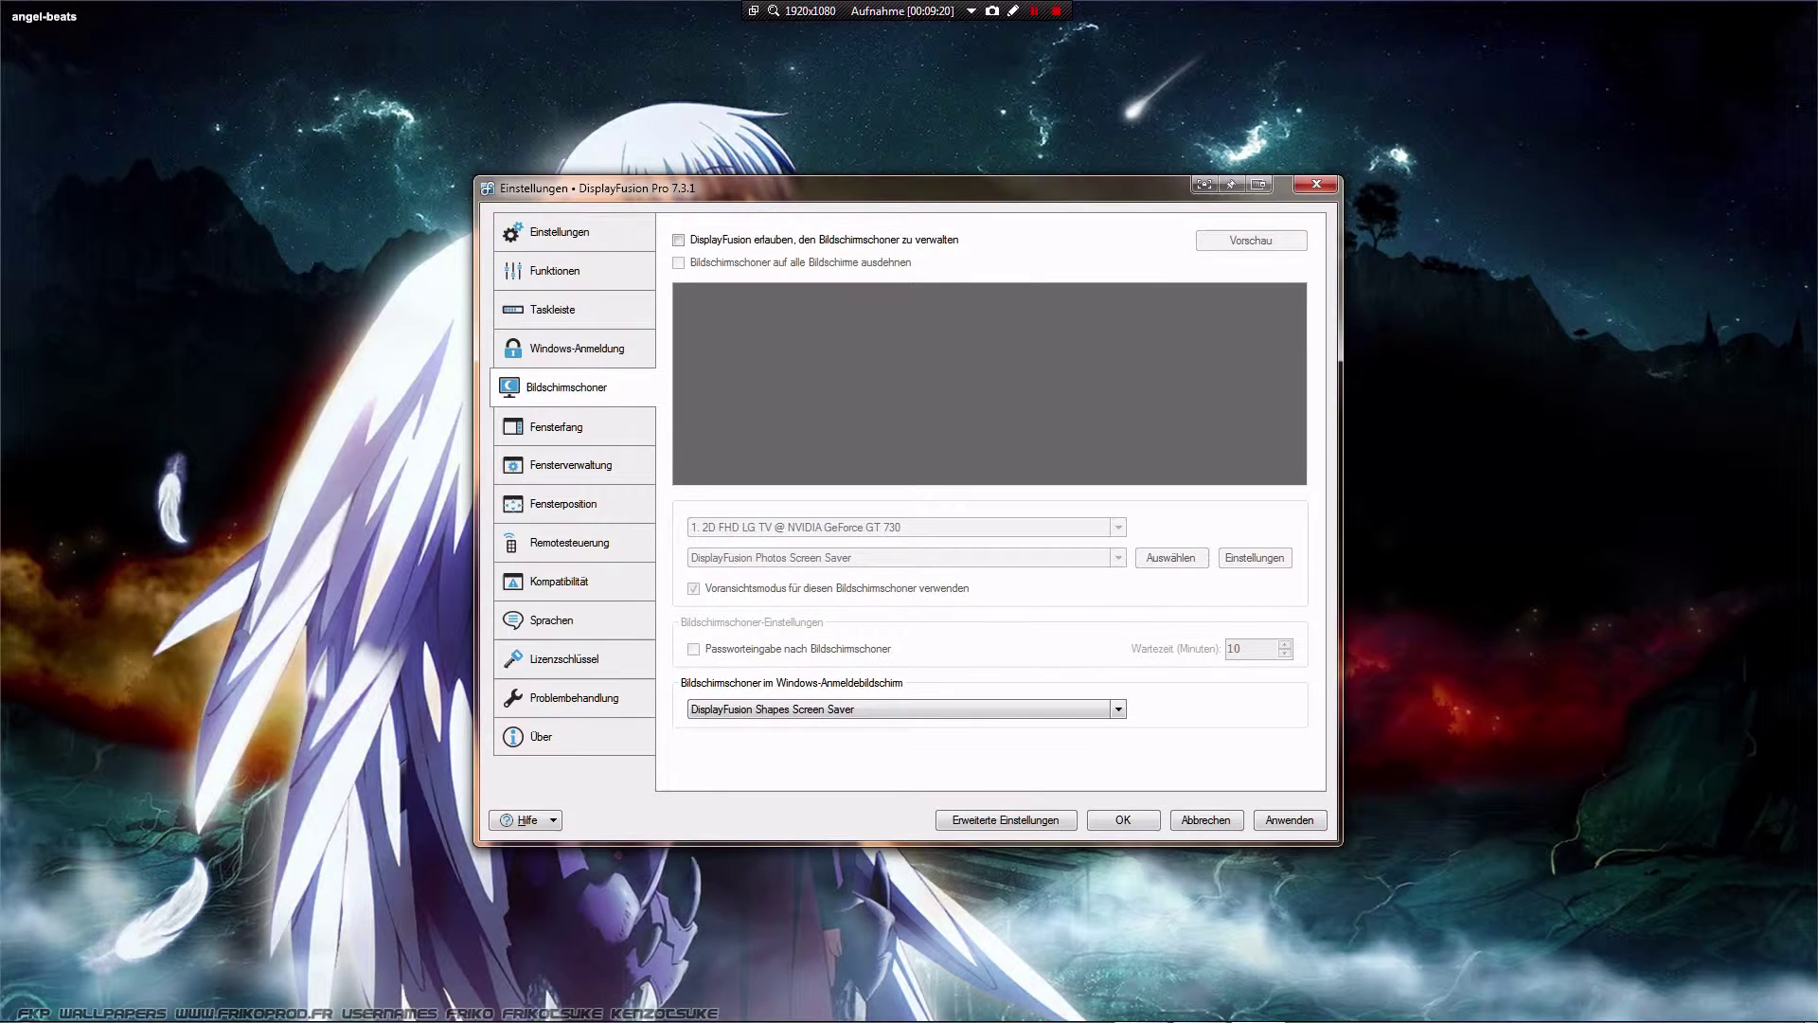
left_click(573, 348)
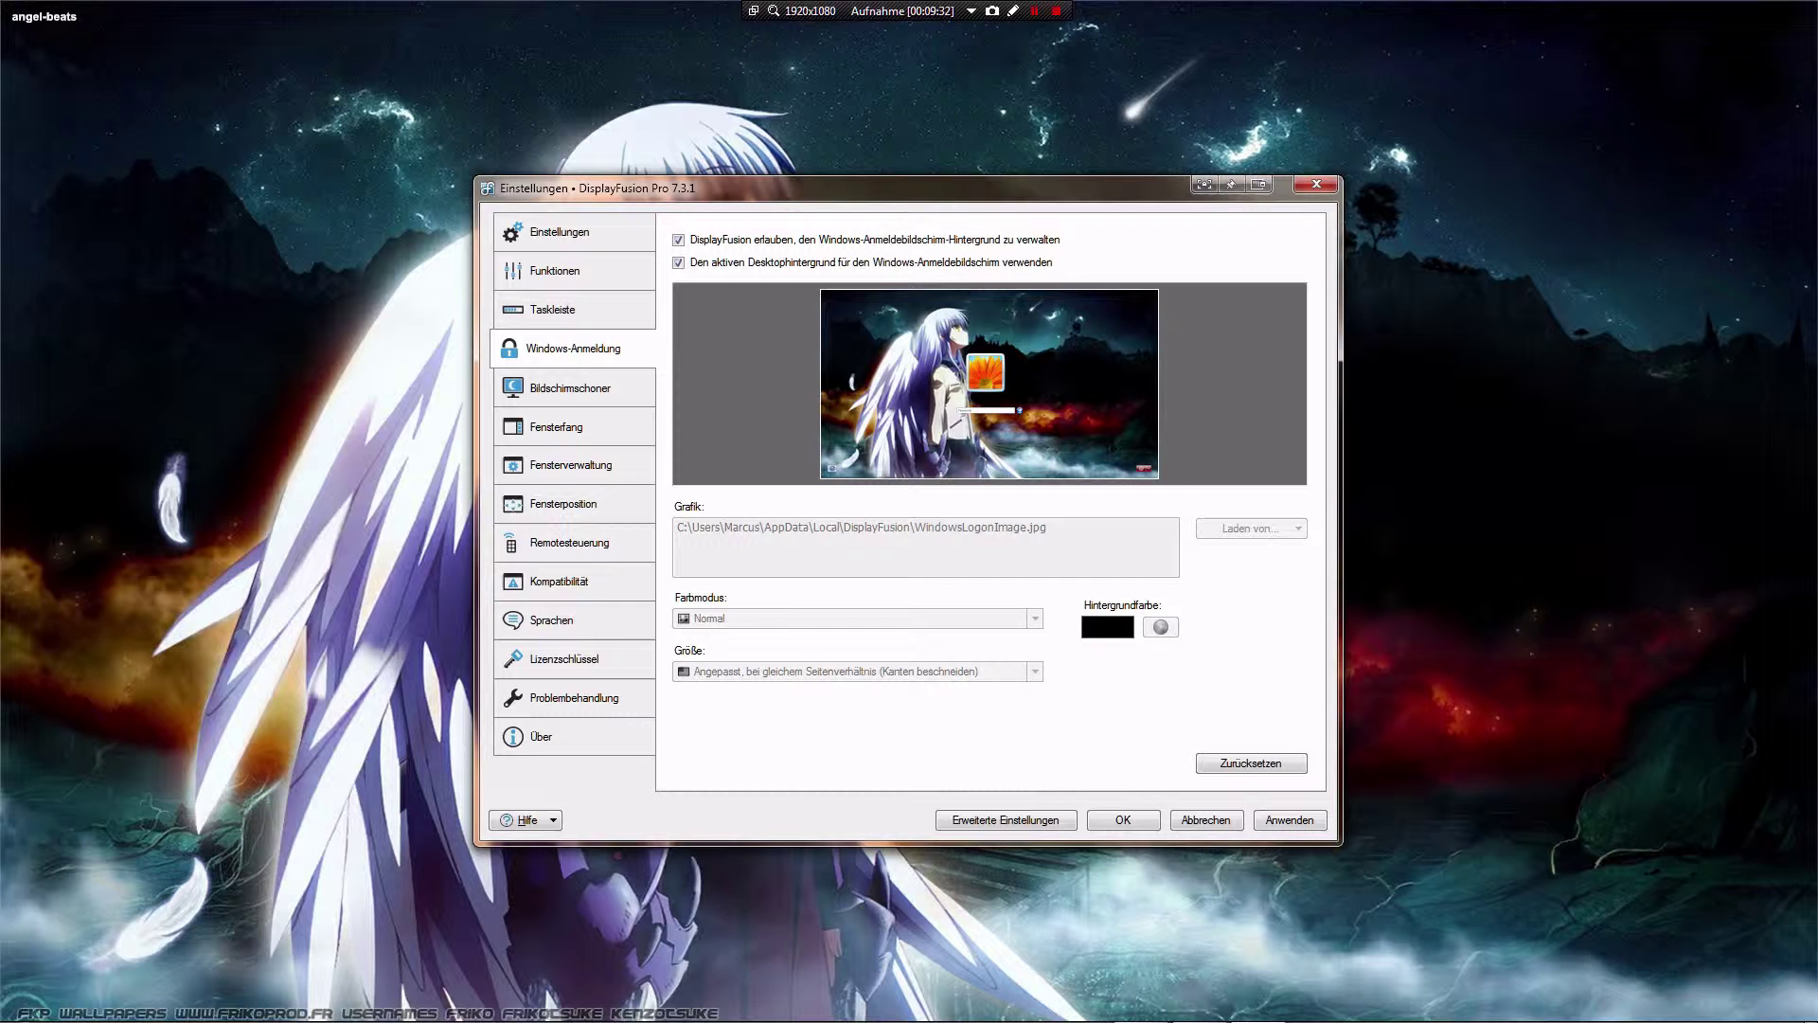
left_click(573, 387)
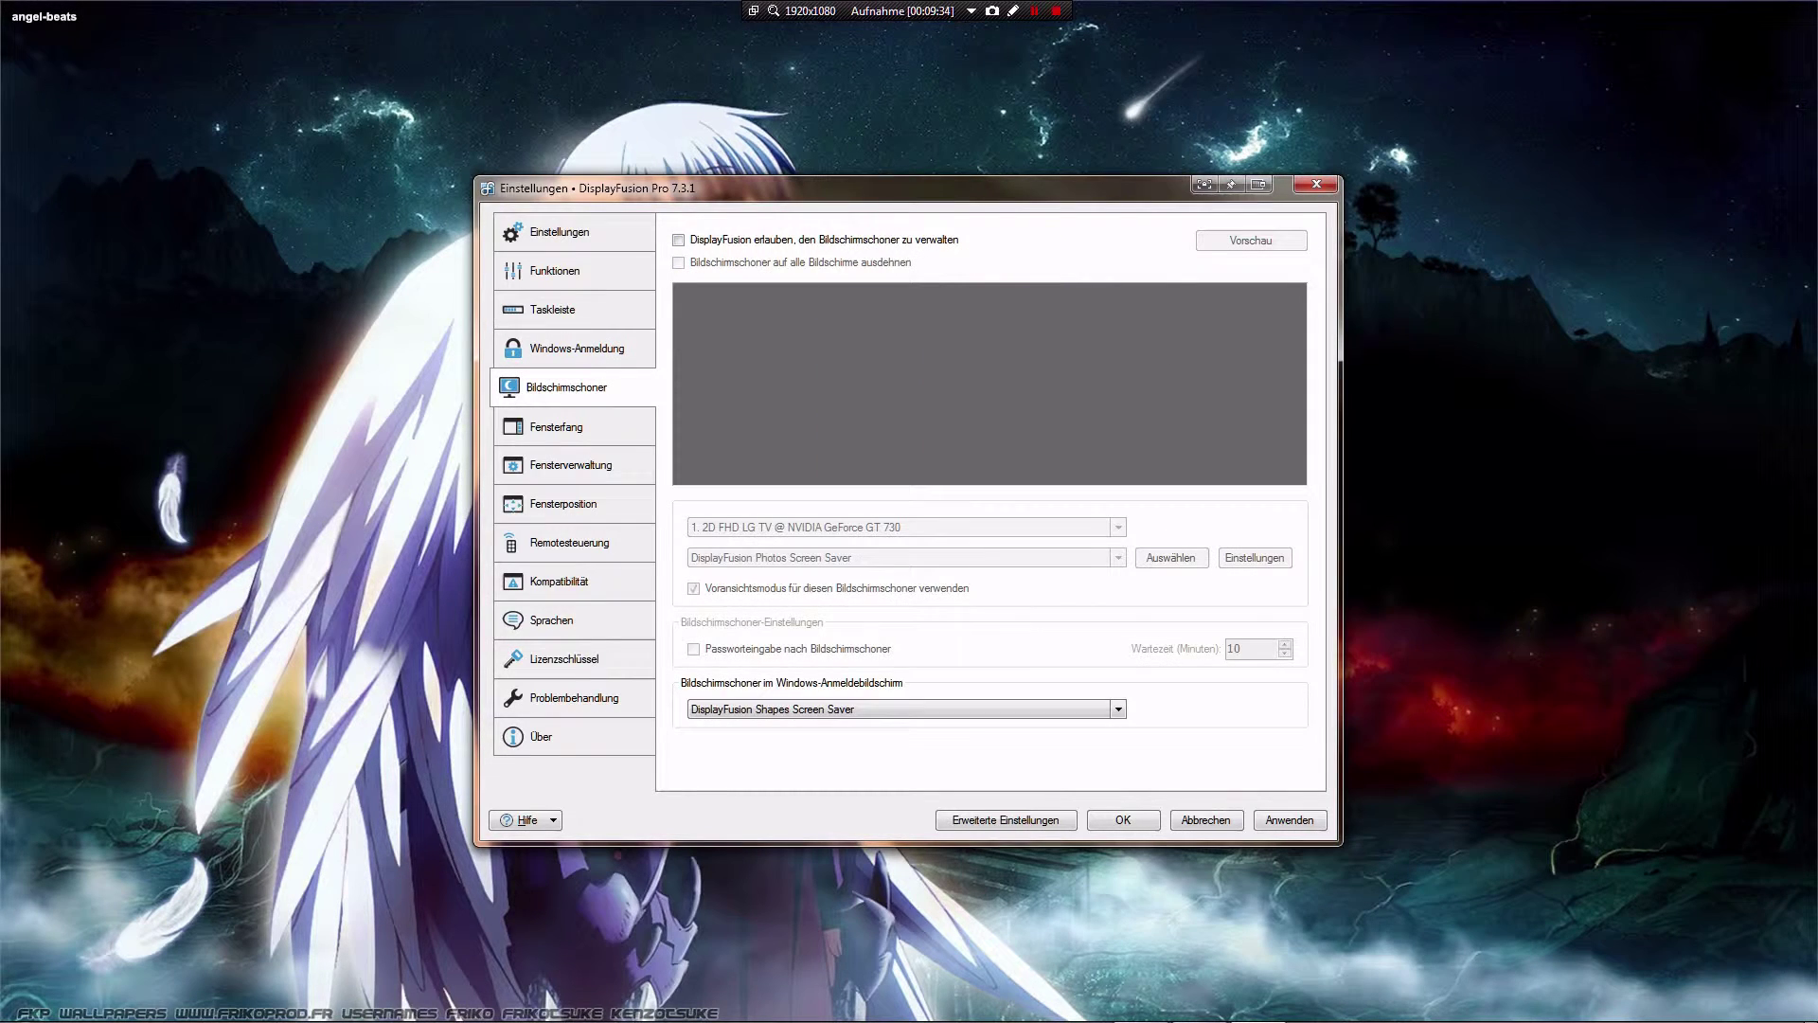
left_click(573, 349)
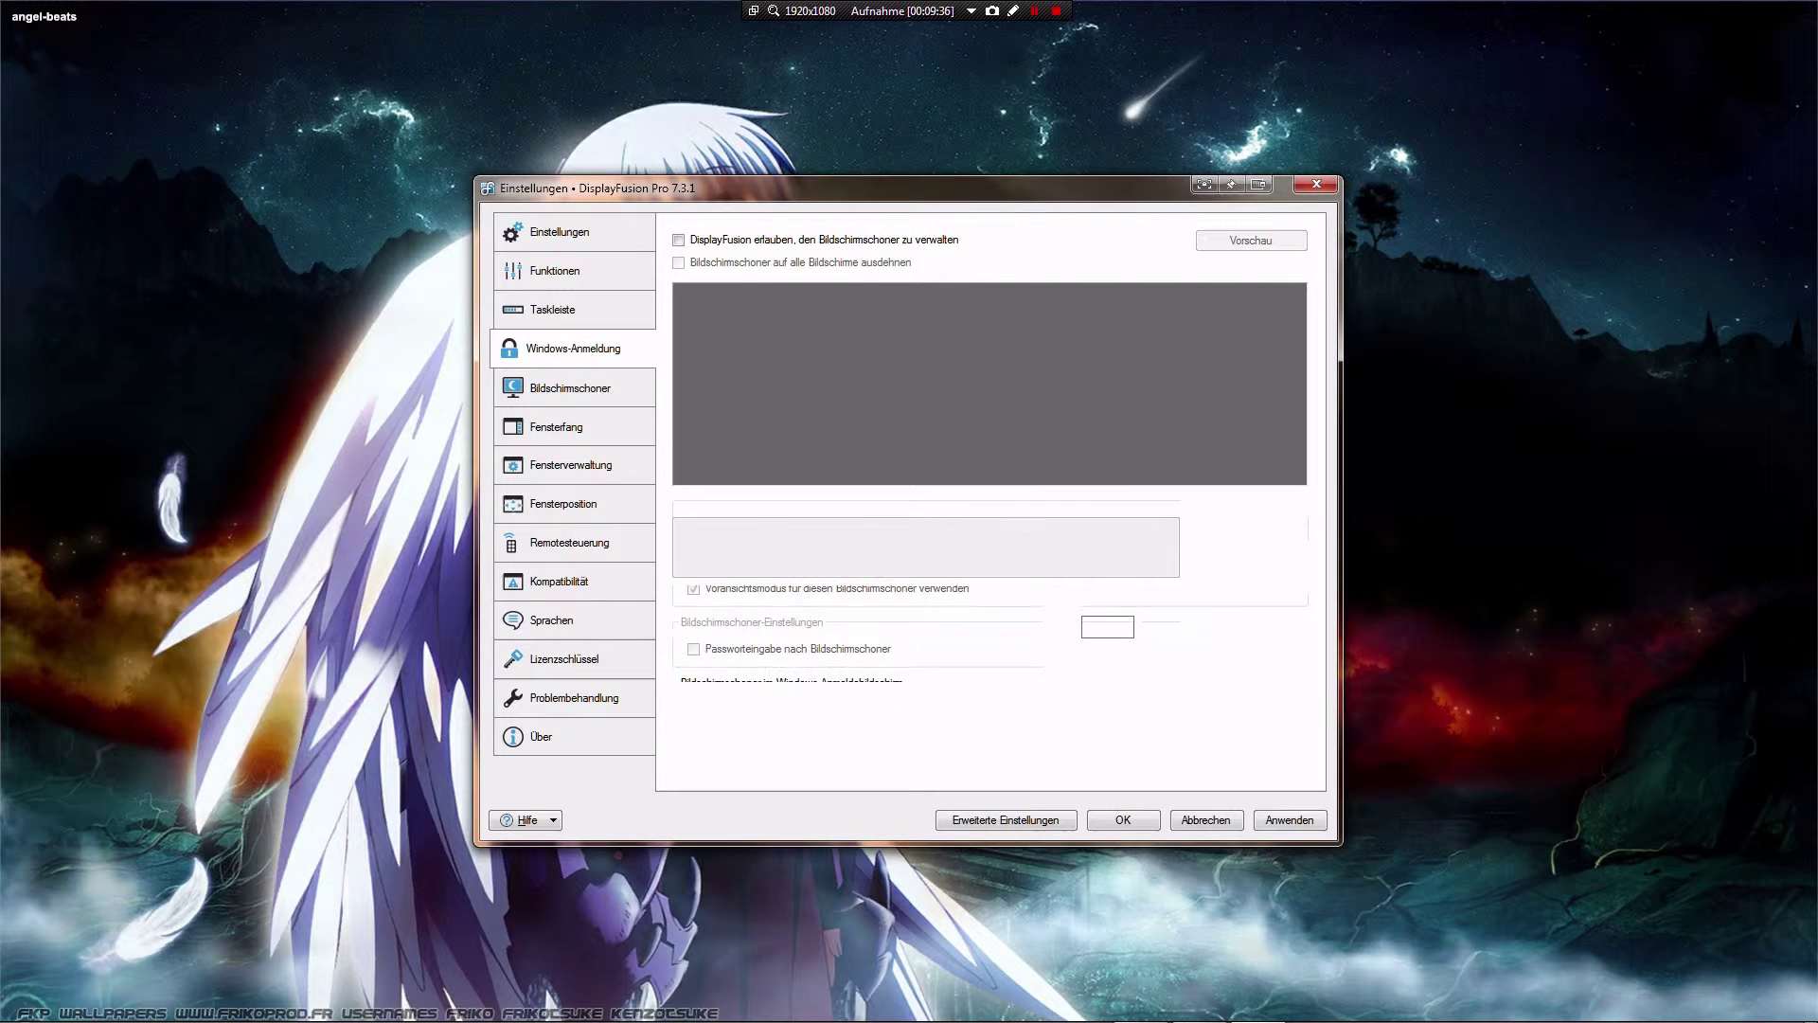
left_click(1316, 183)
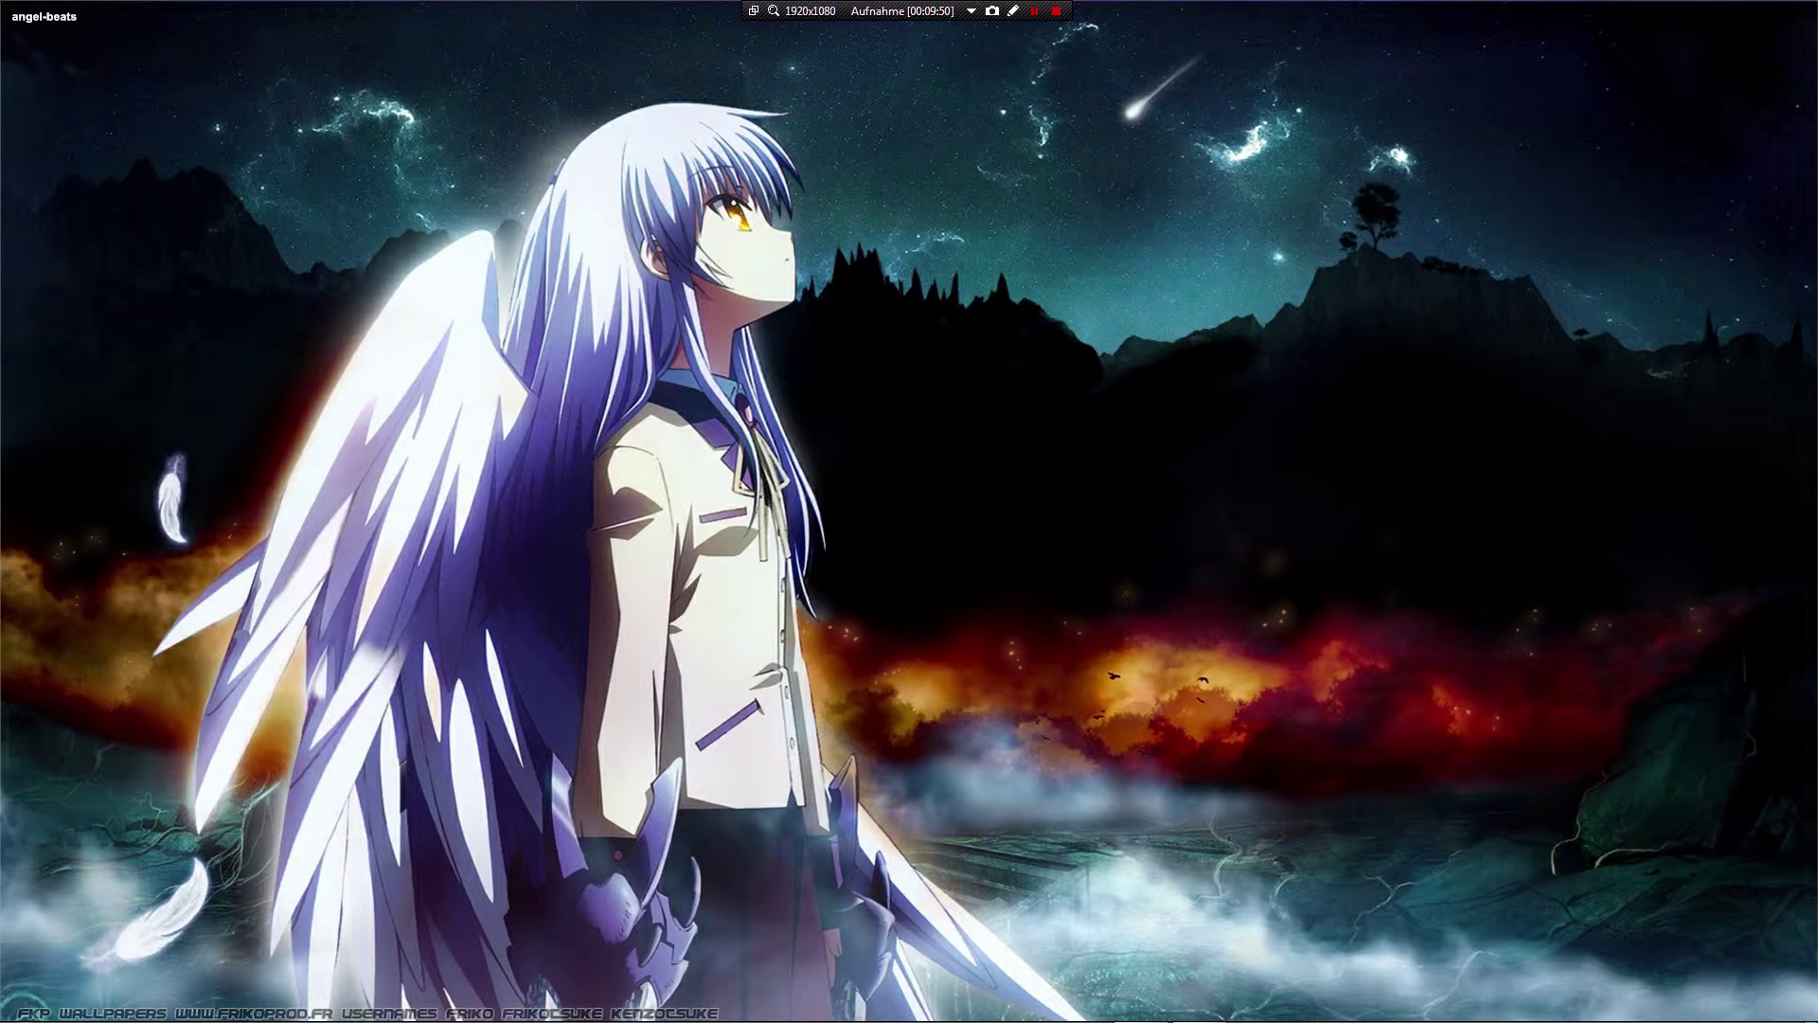
mouse_move(909, 1021)
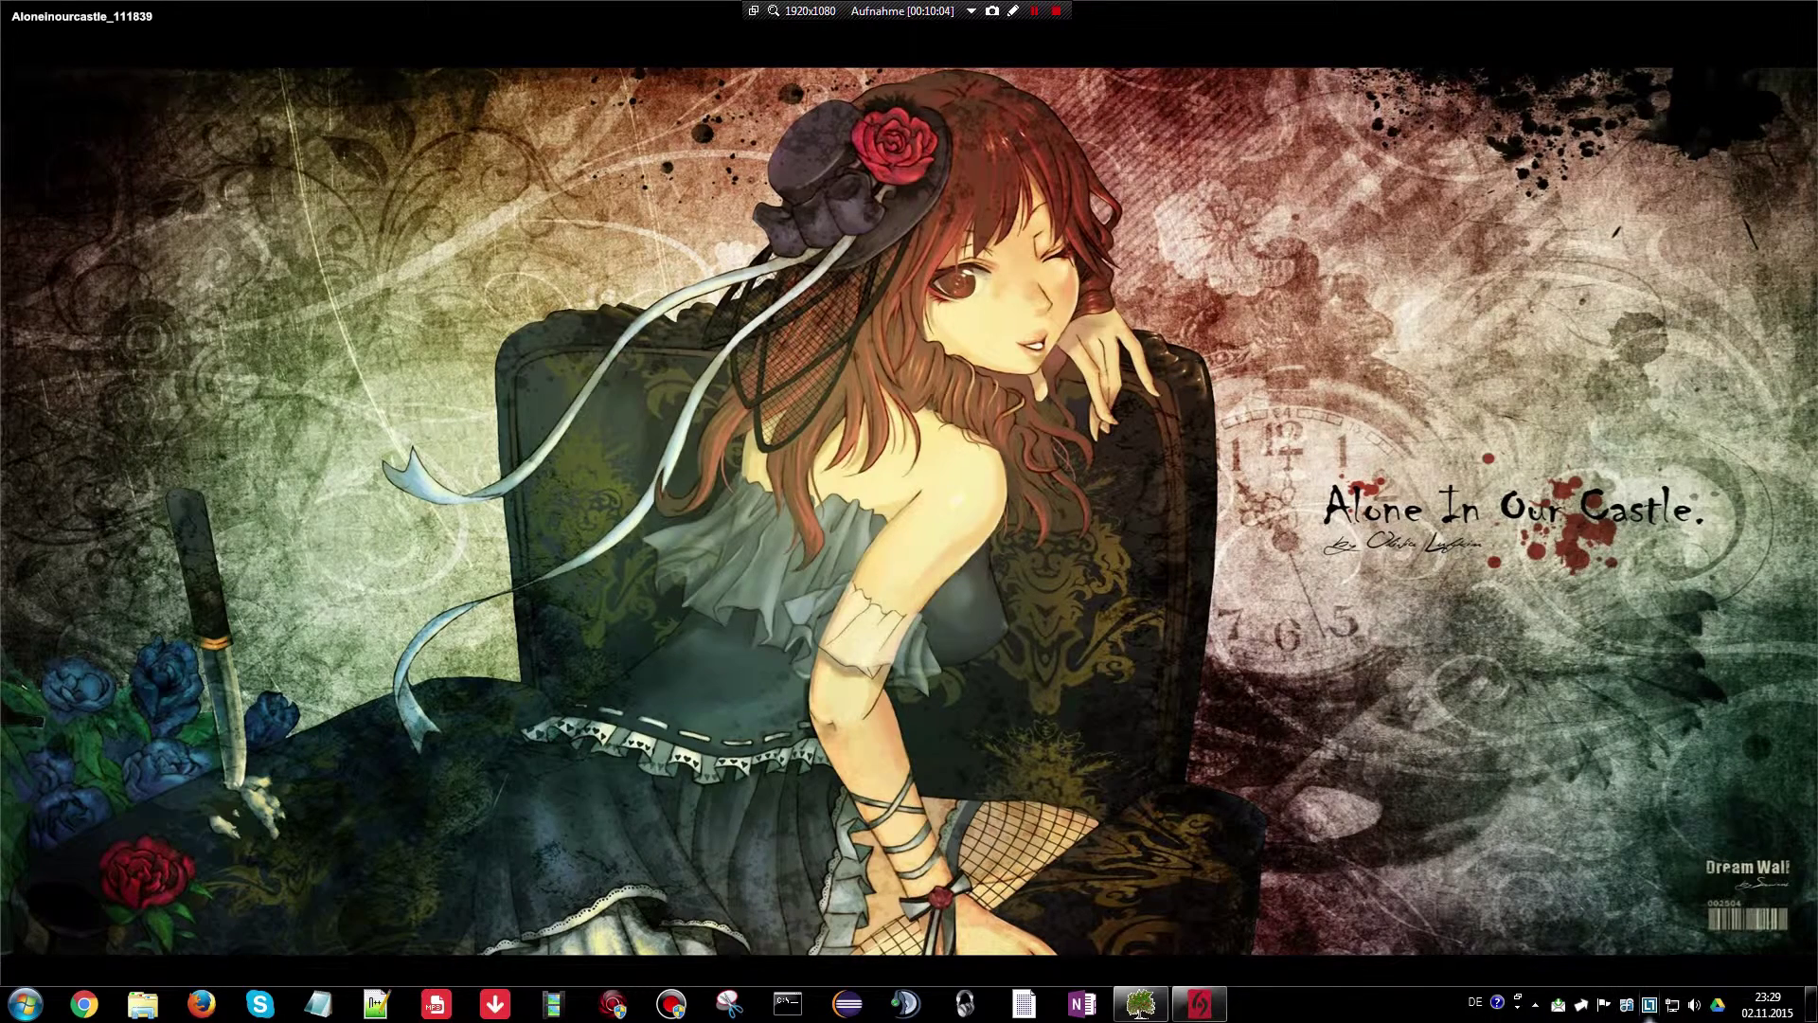
- Examine the Bildschirmhintergrund settings, including the Anpassungen and Info options and the available info tags, and close the window
double_click(1629, 1004)
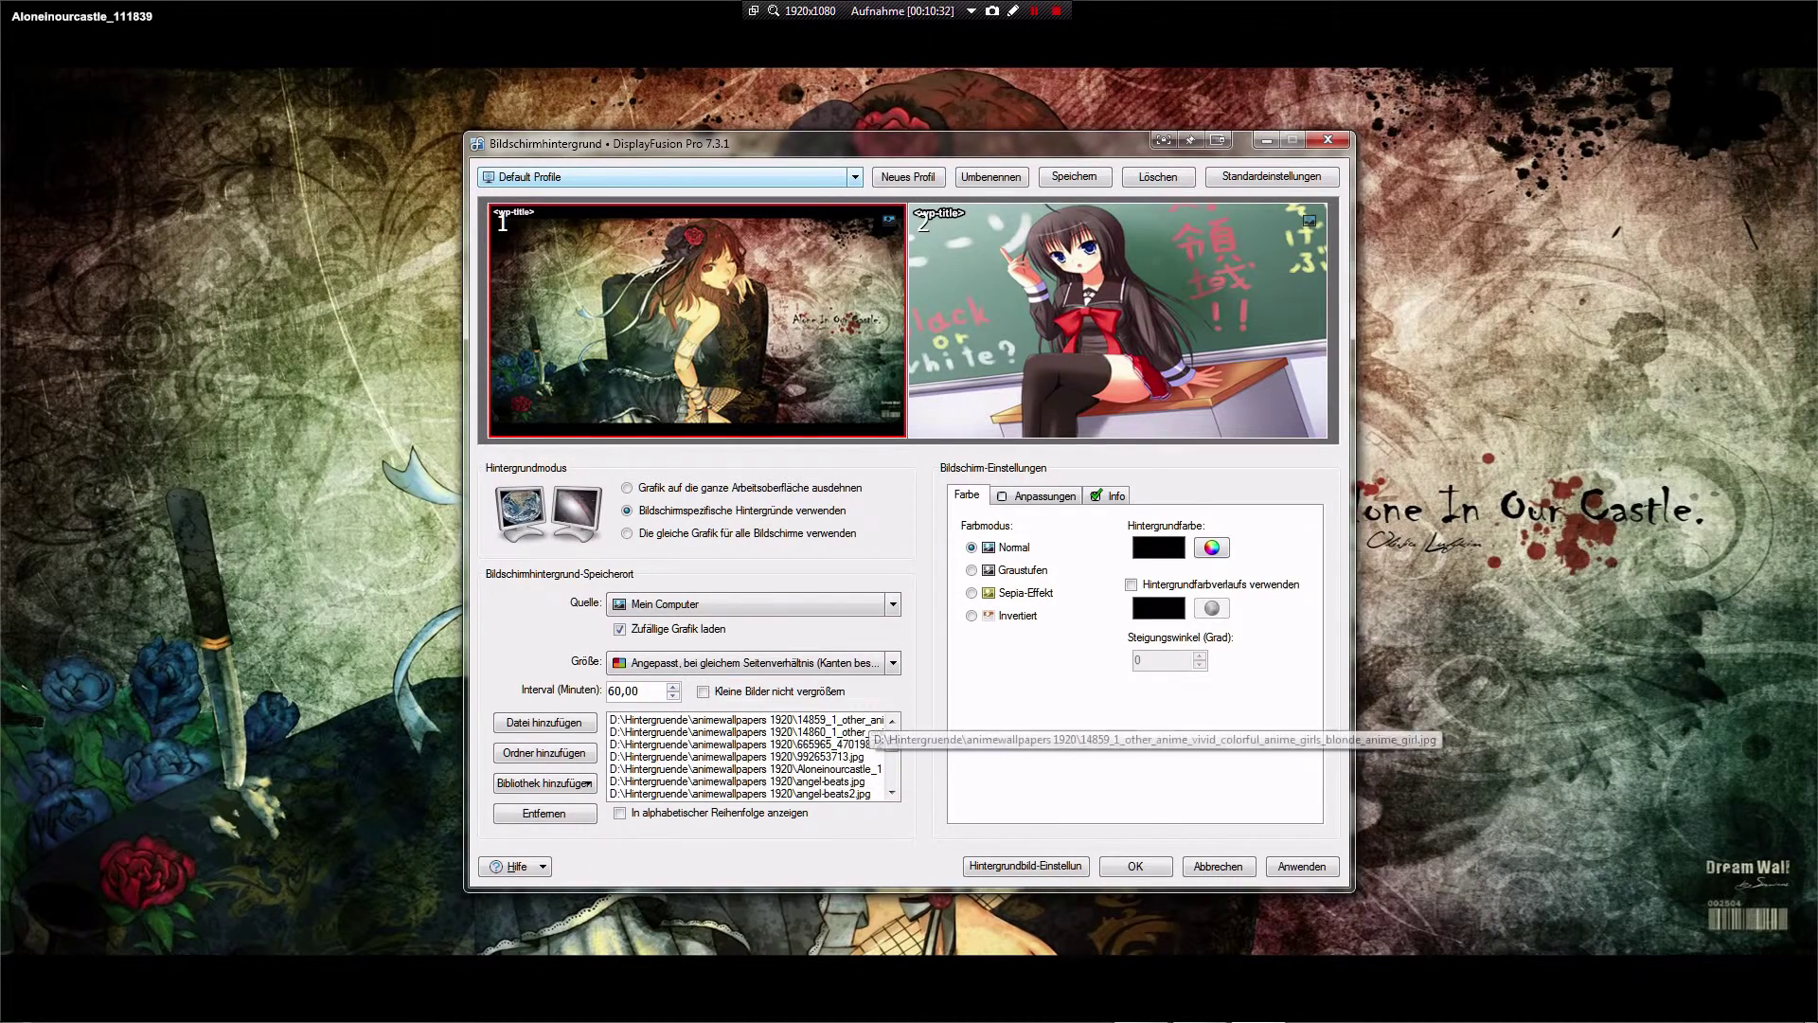
left_click(1079, 350)
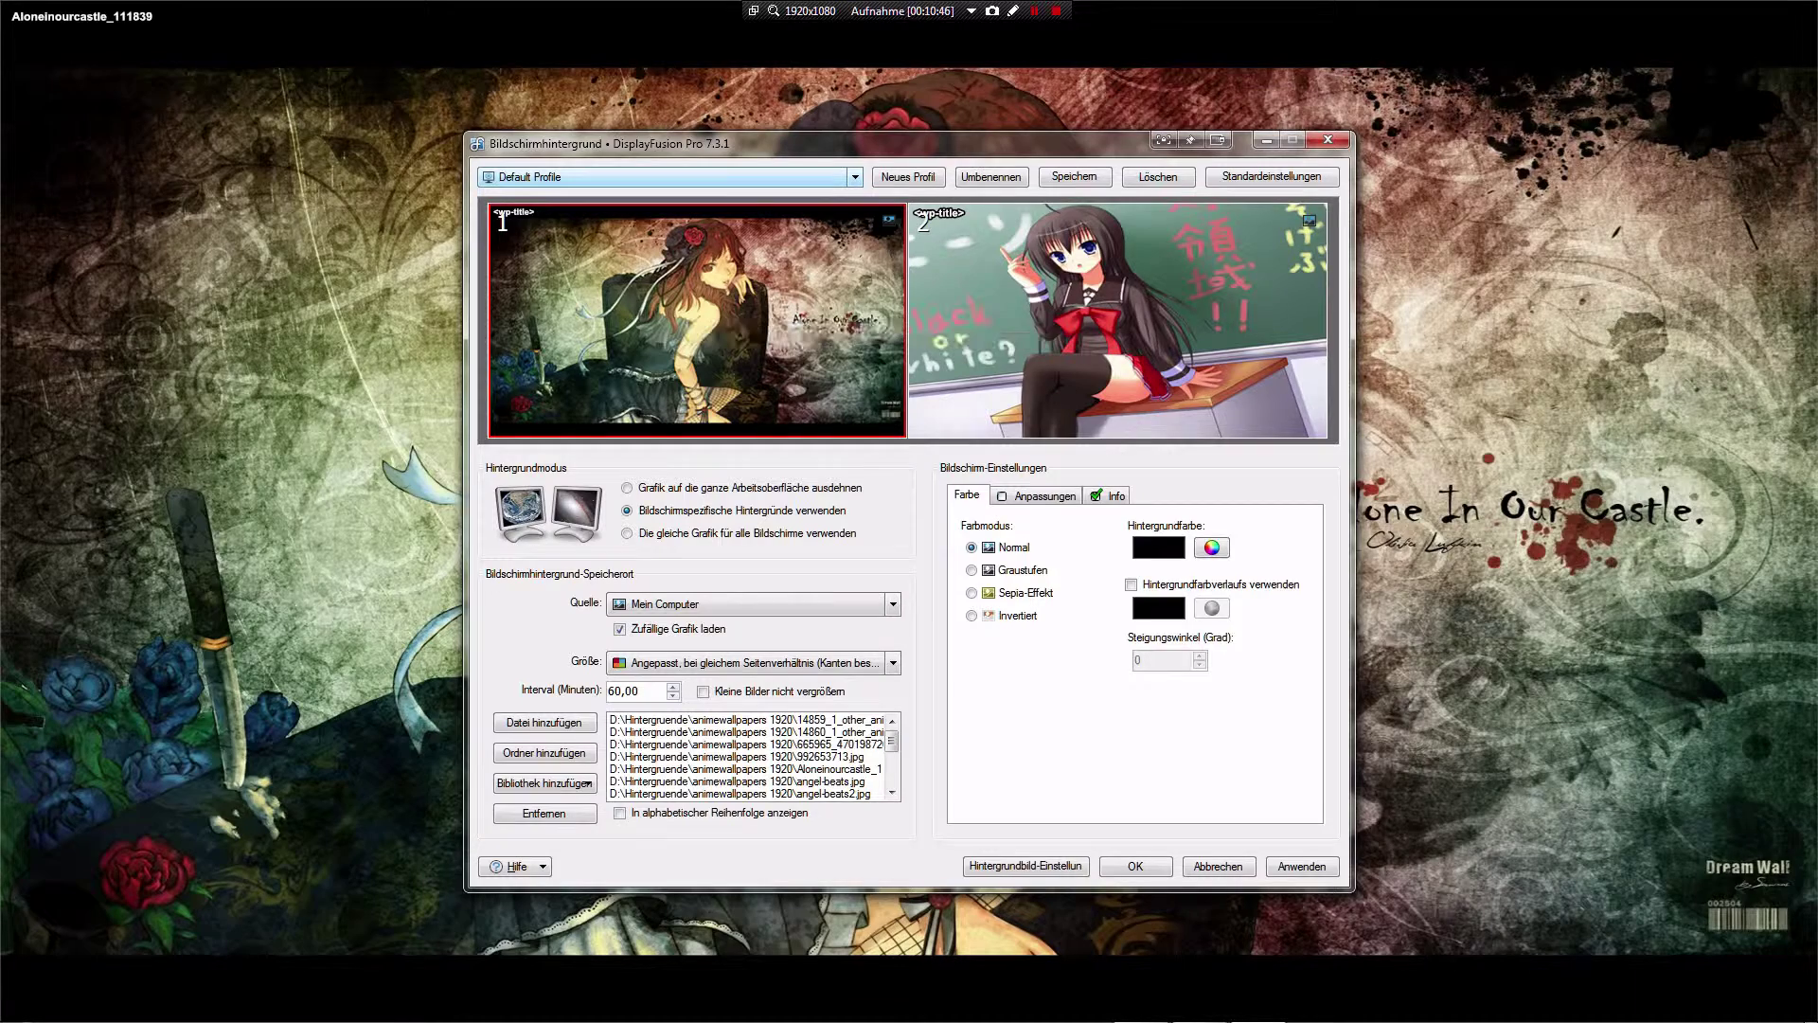
left_click(1043, 494)
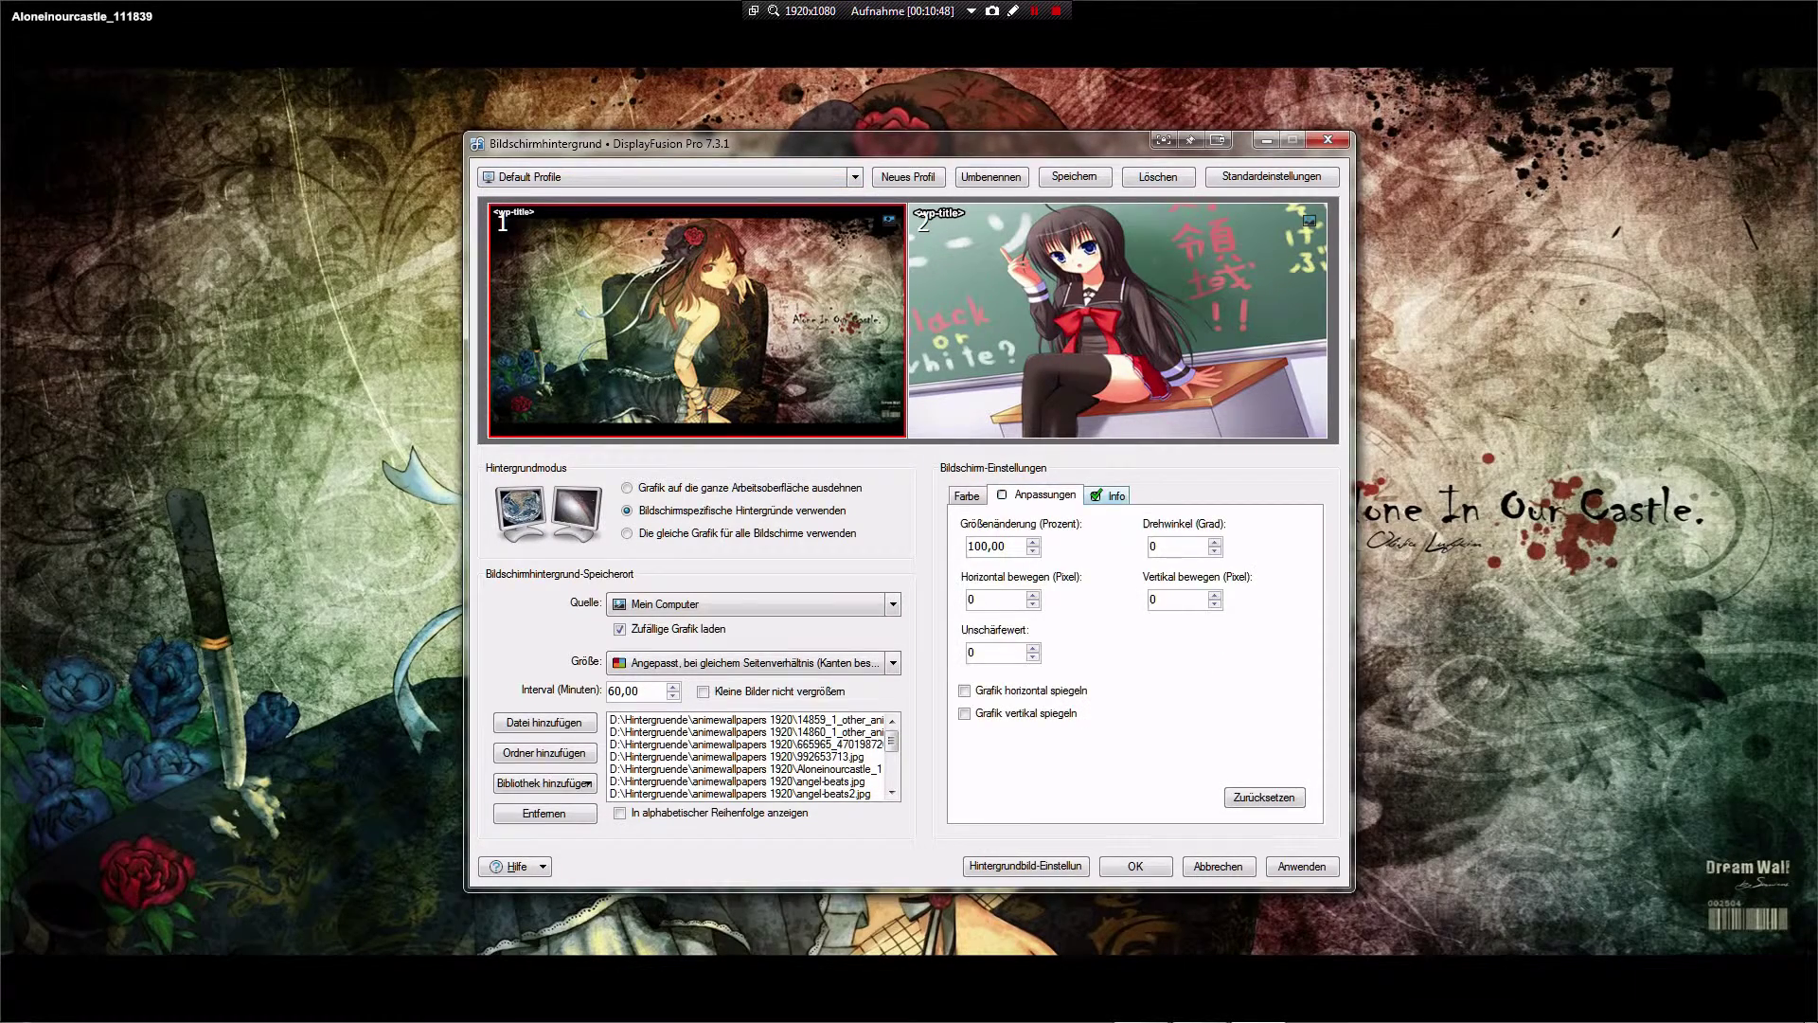
left_click(1108, 495)
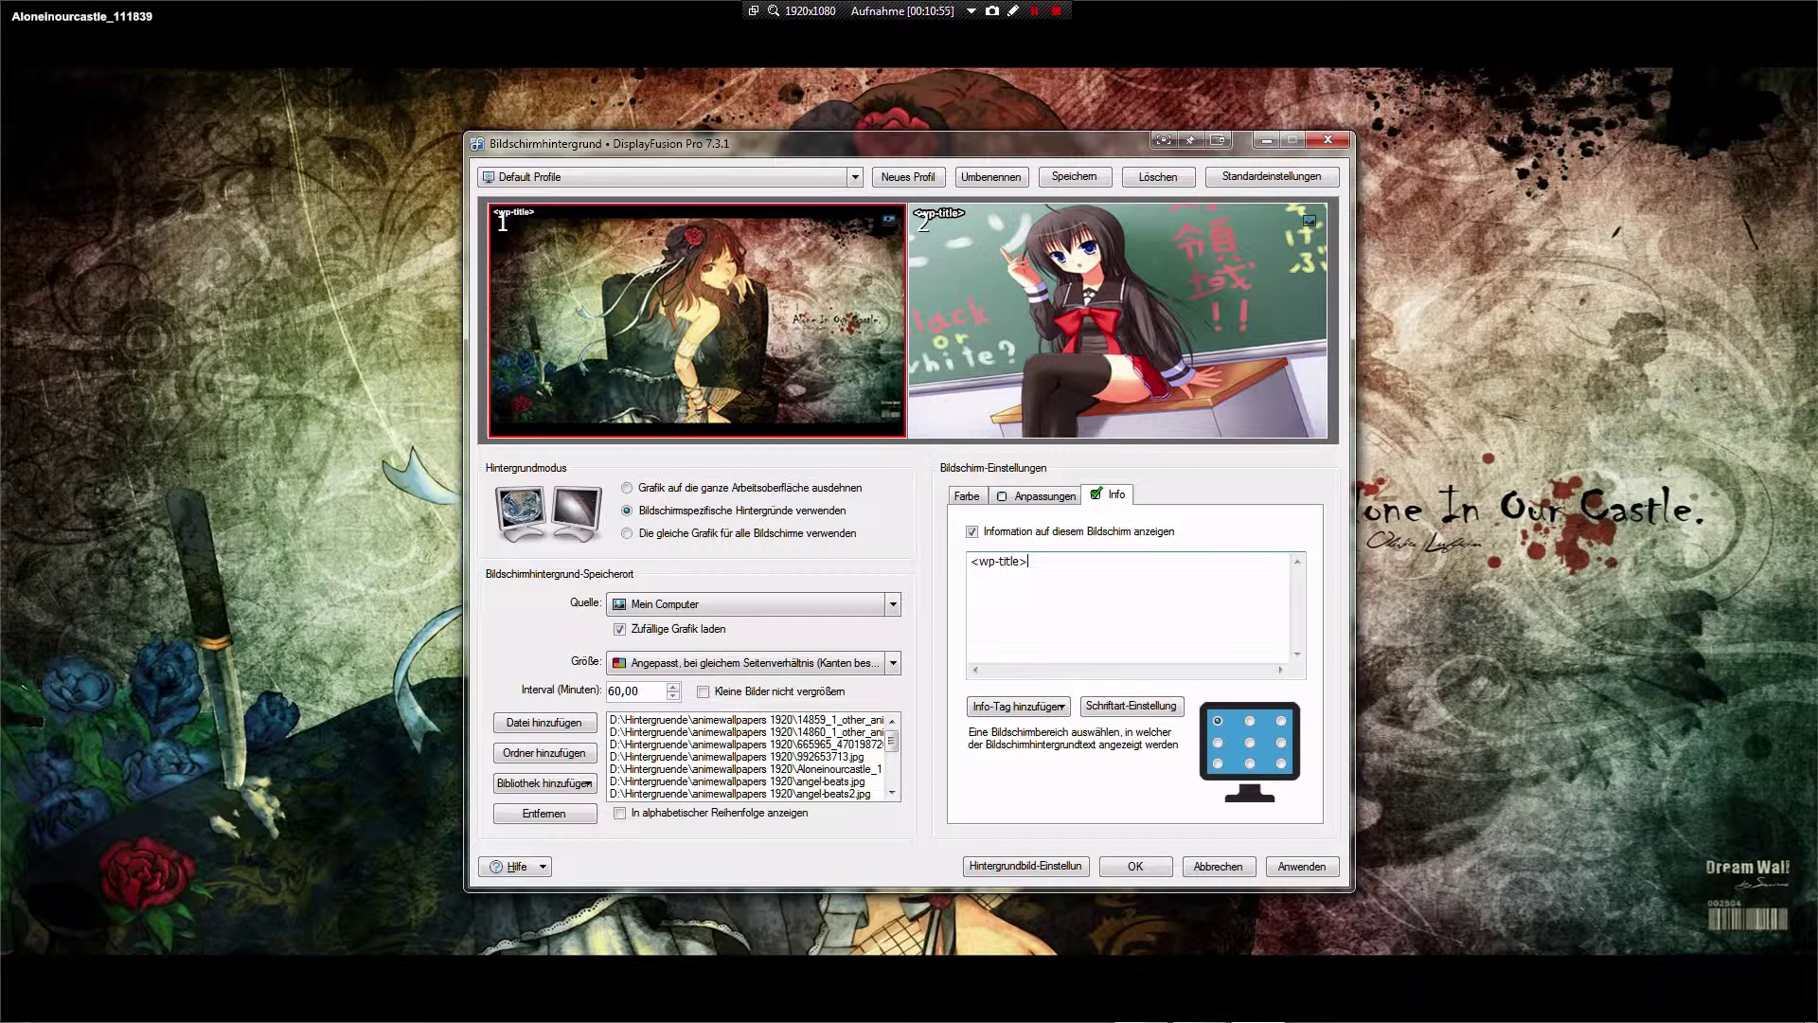
left_click(1018, 706)
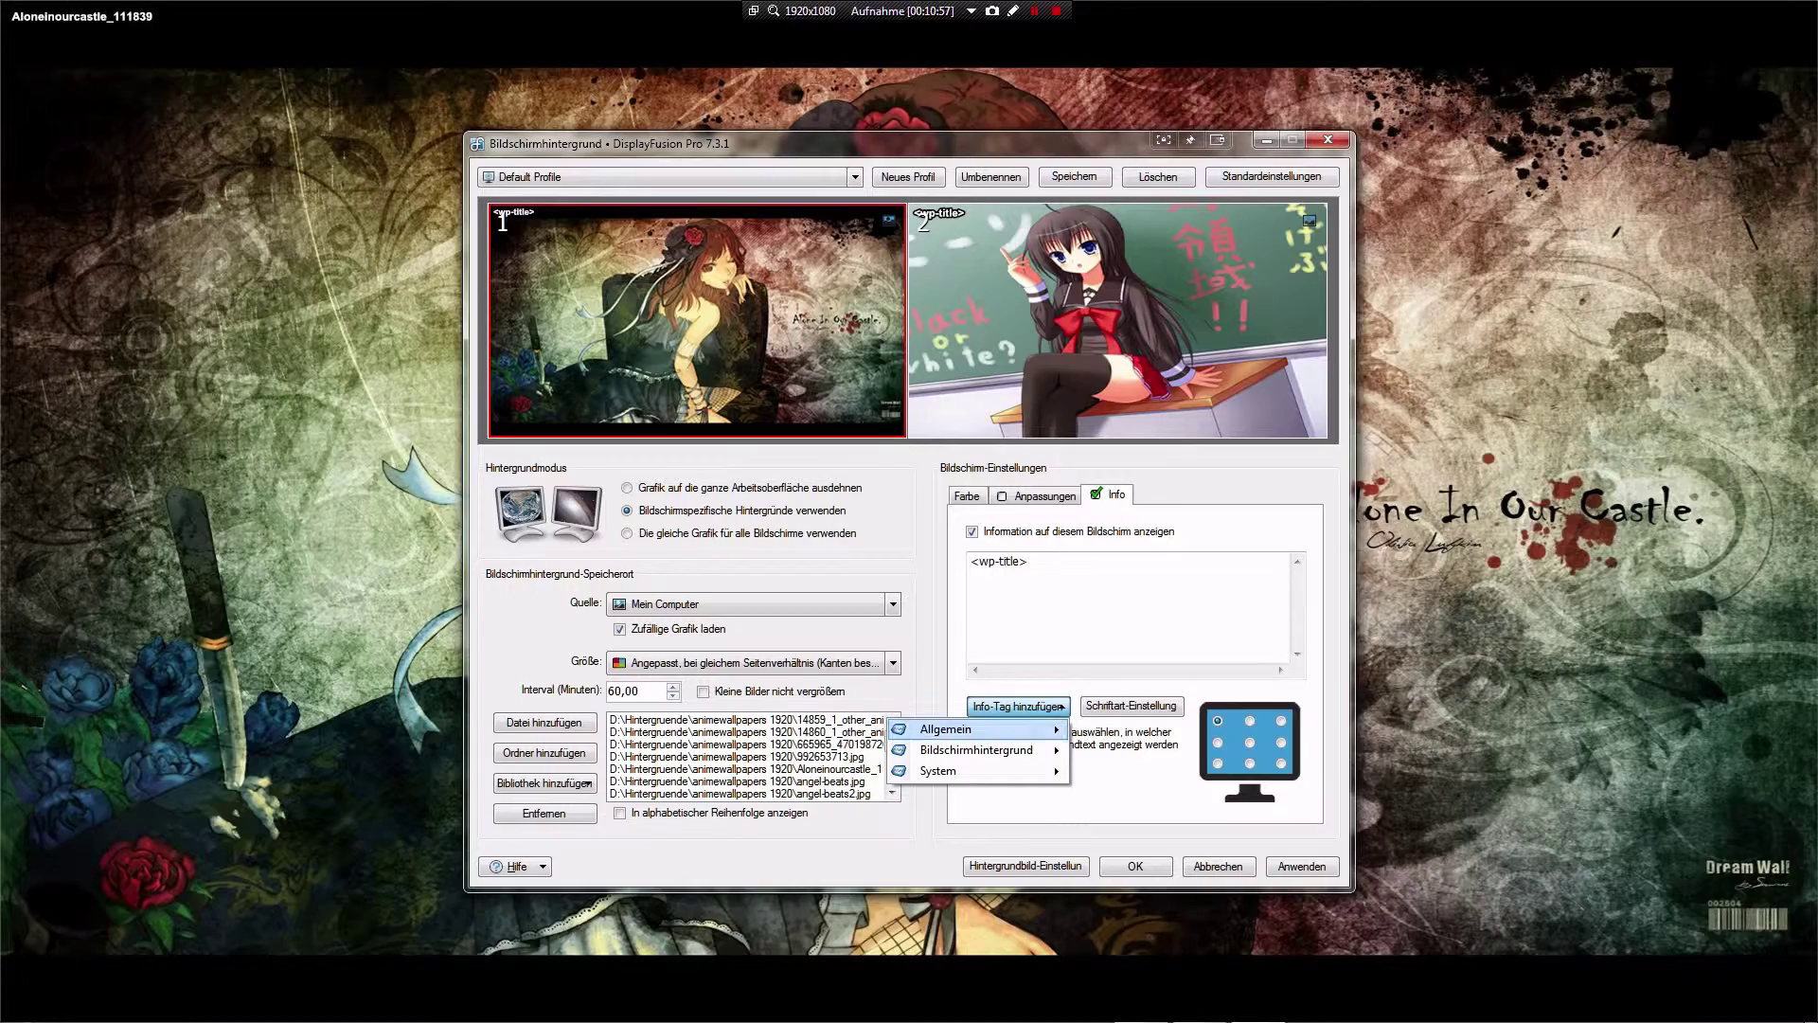
mouse_move(977, 750)
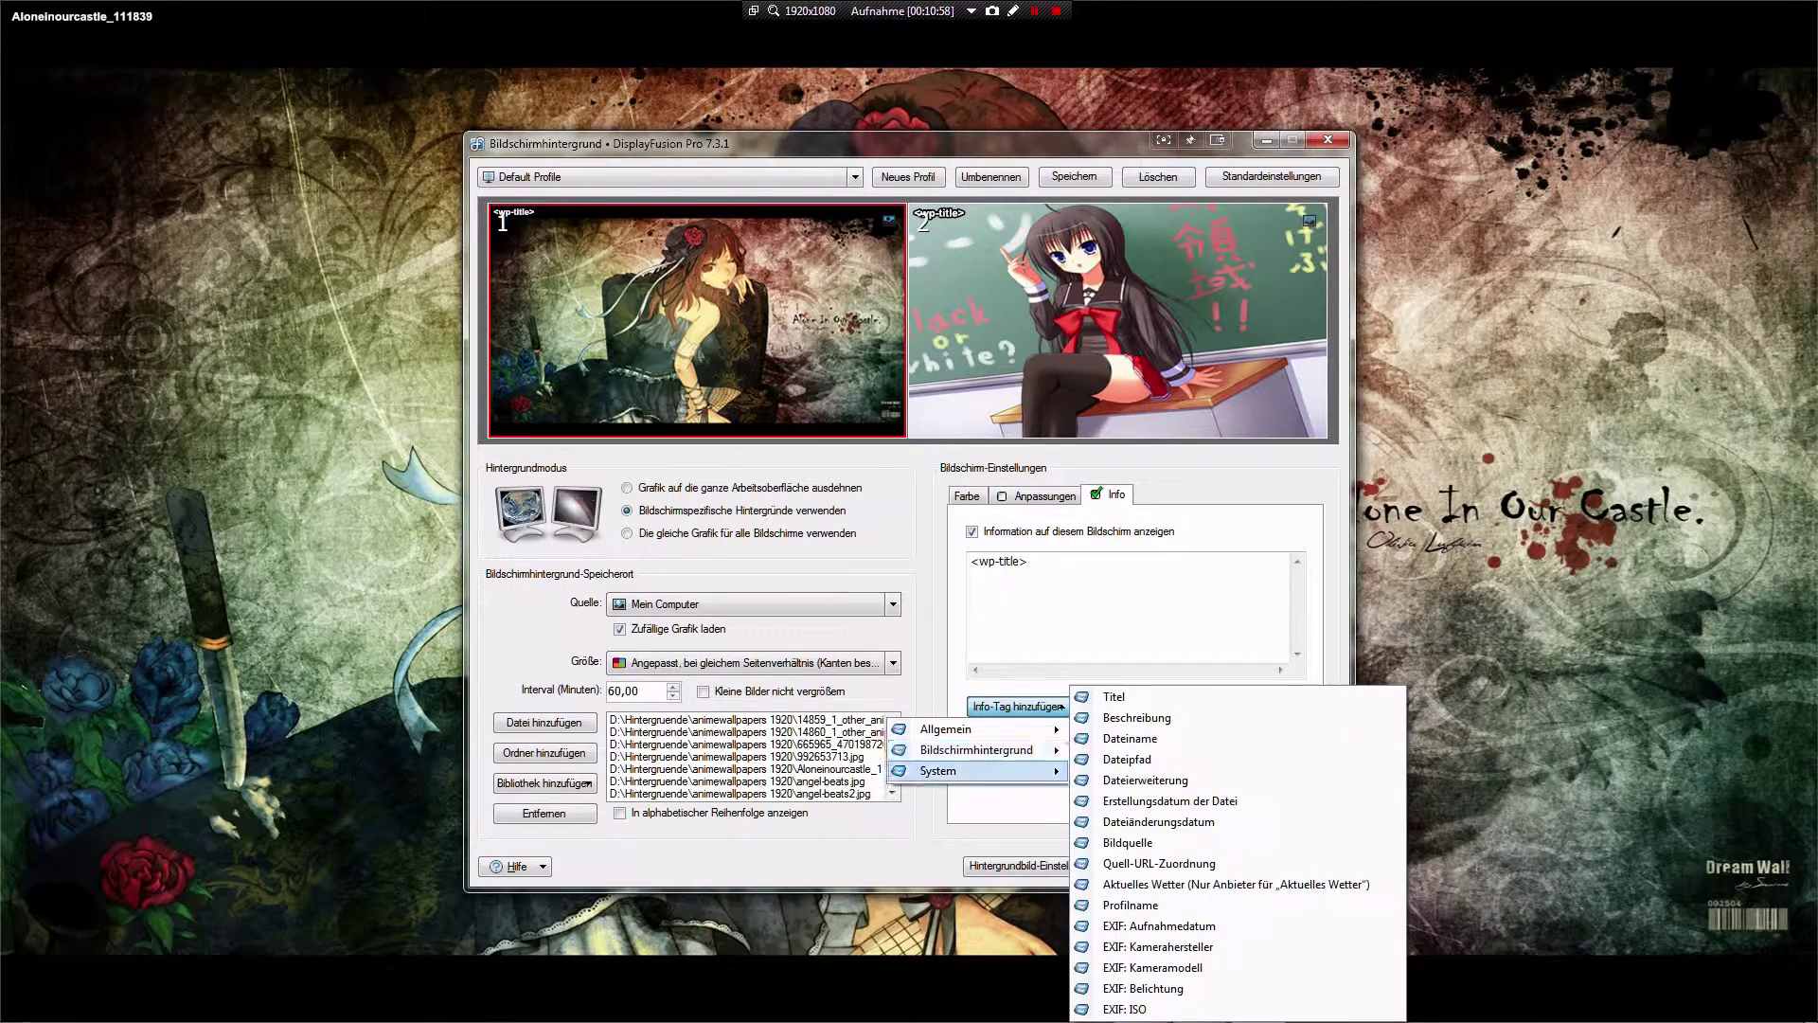
key("Escape")
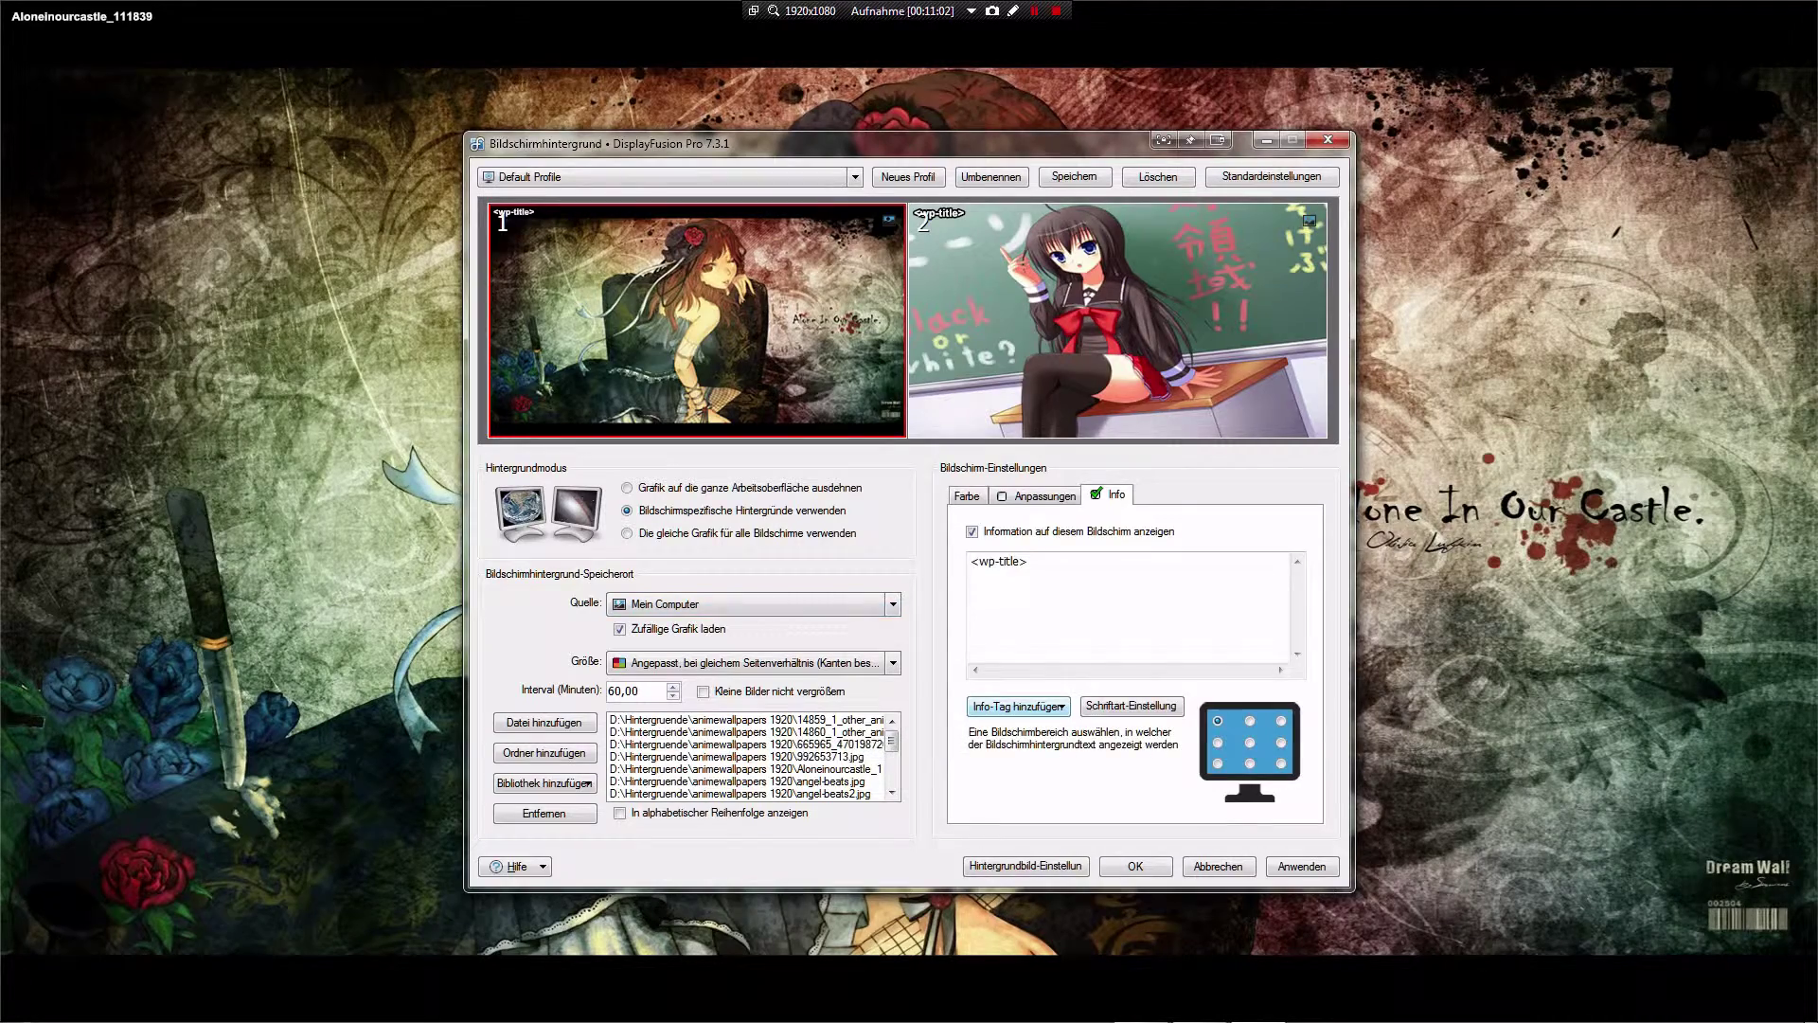
left_click(1327, 140)
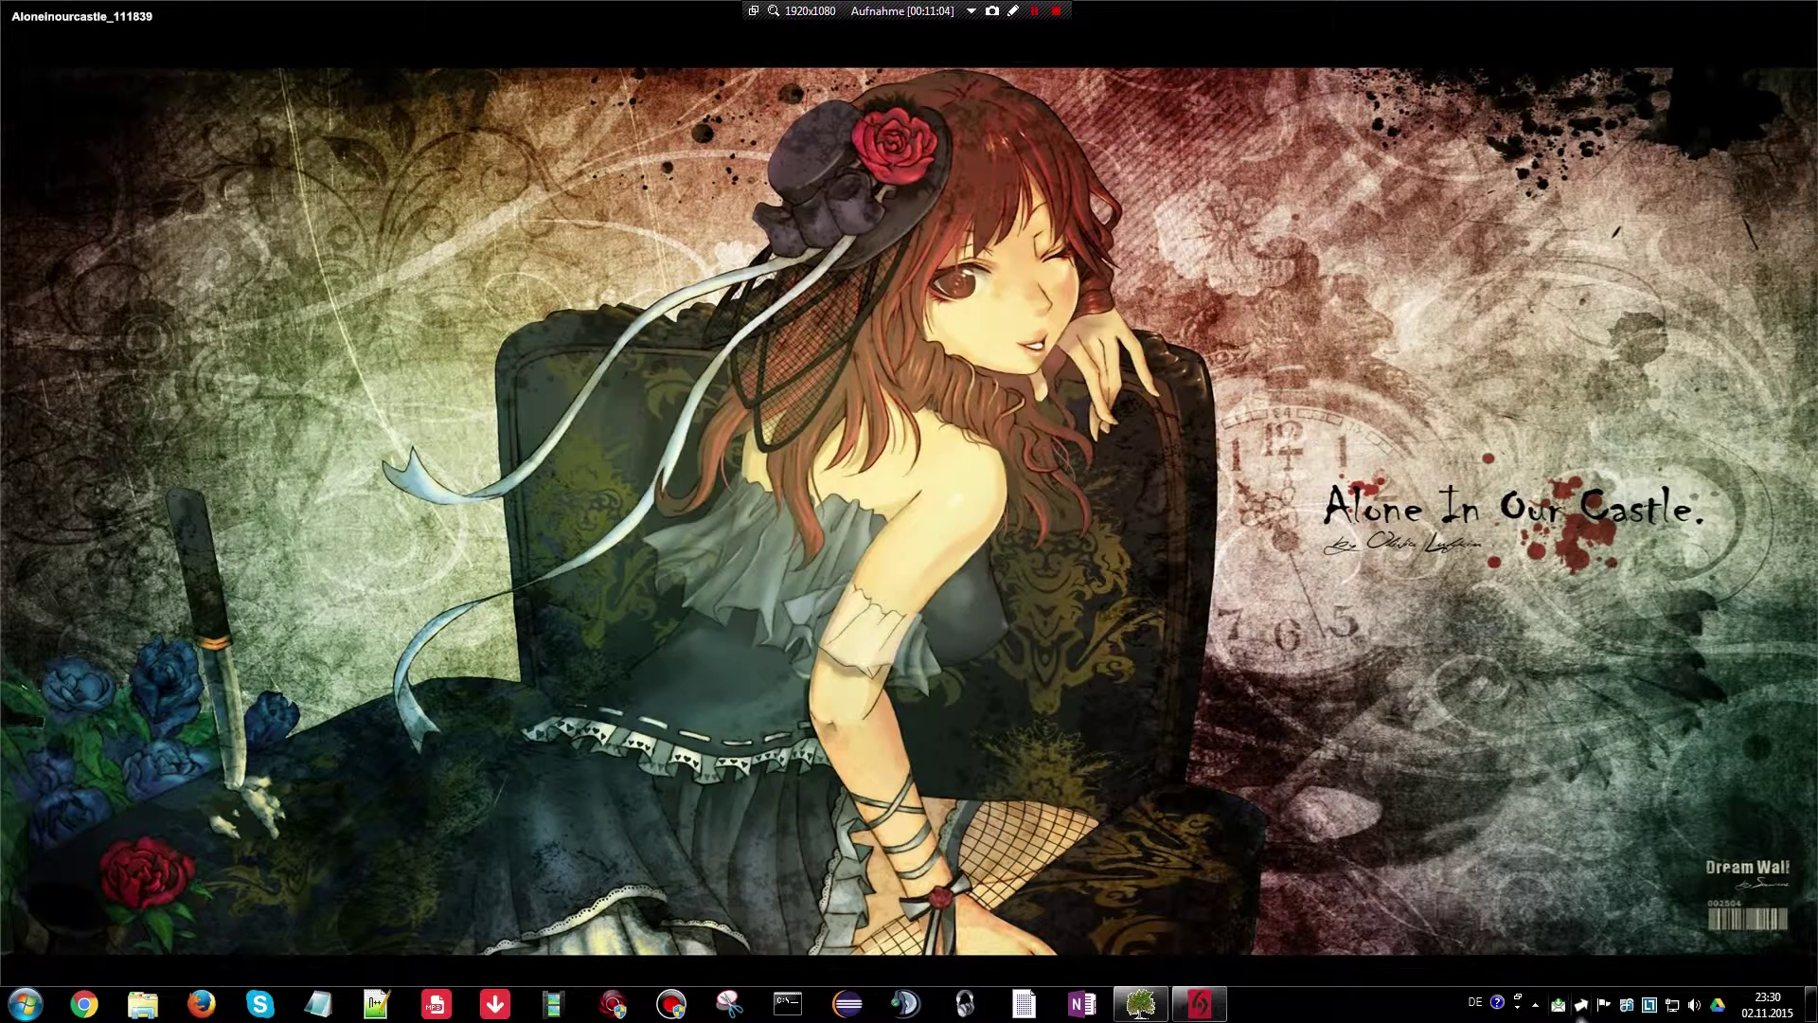
- View DisplayFusion's quick options for Audiogeräte and Desktop-Symbole (Profile), including the choice for saving a new profile
right_click(1581, 1011)
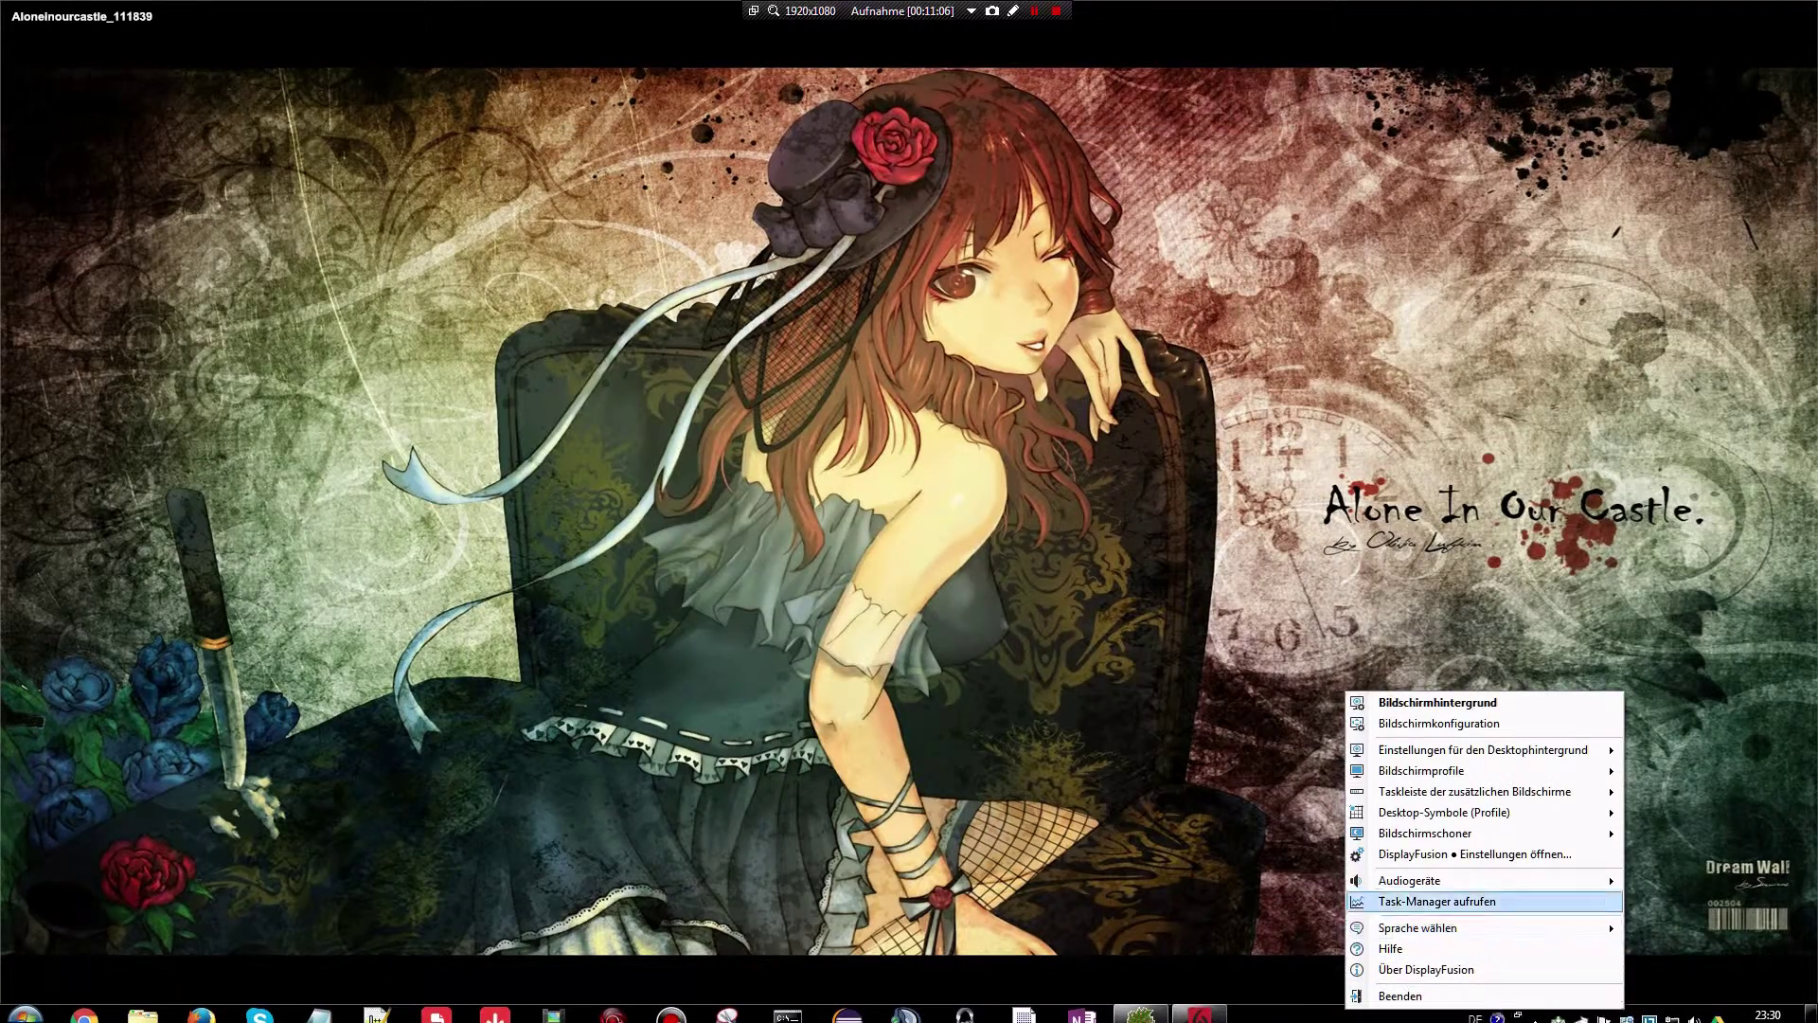
mouse_move(1421, 881)
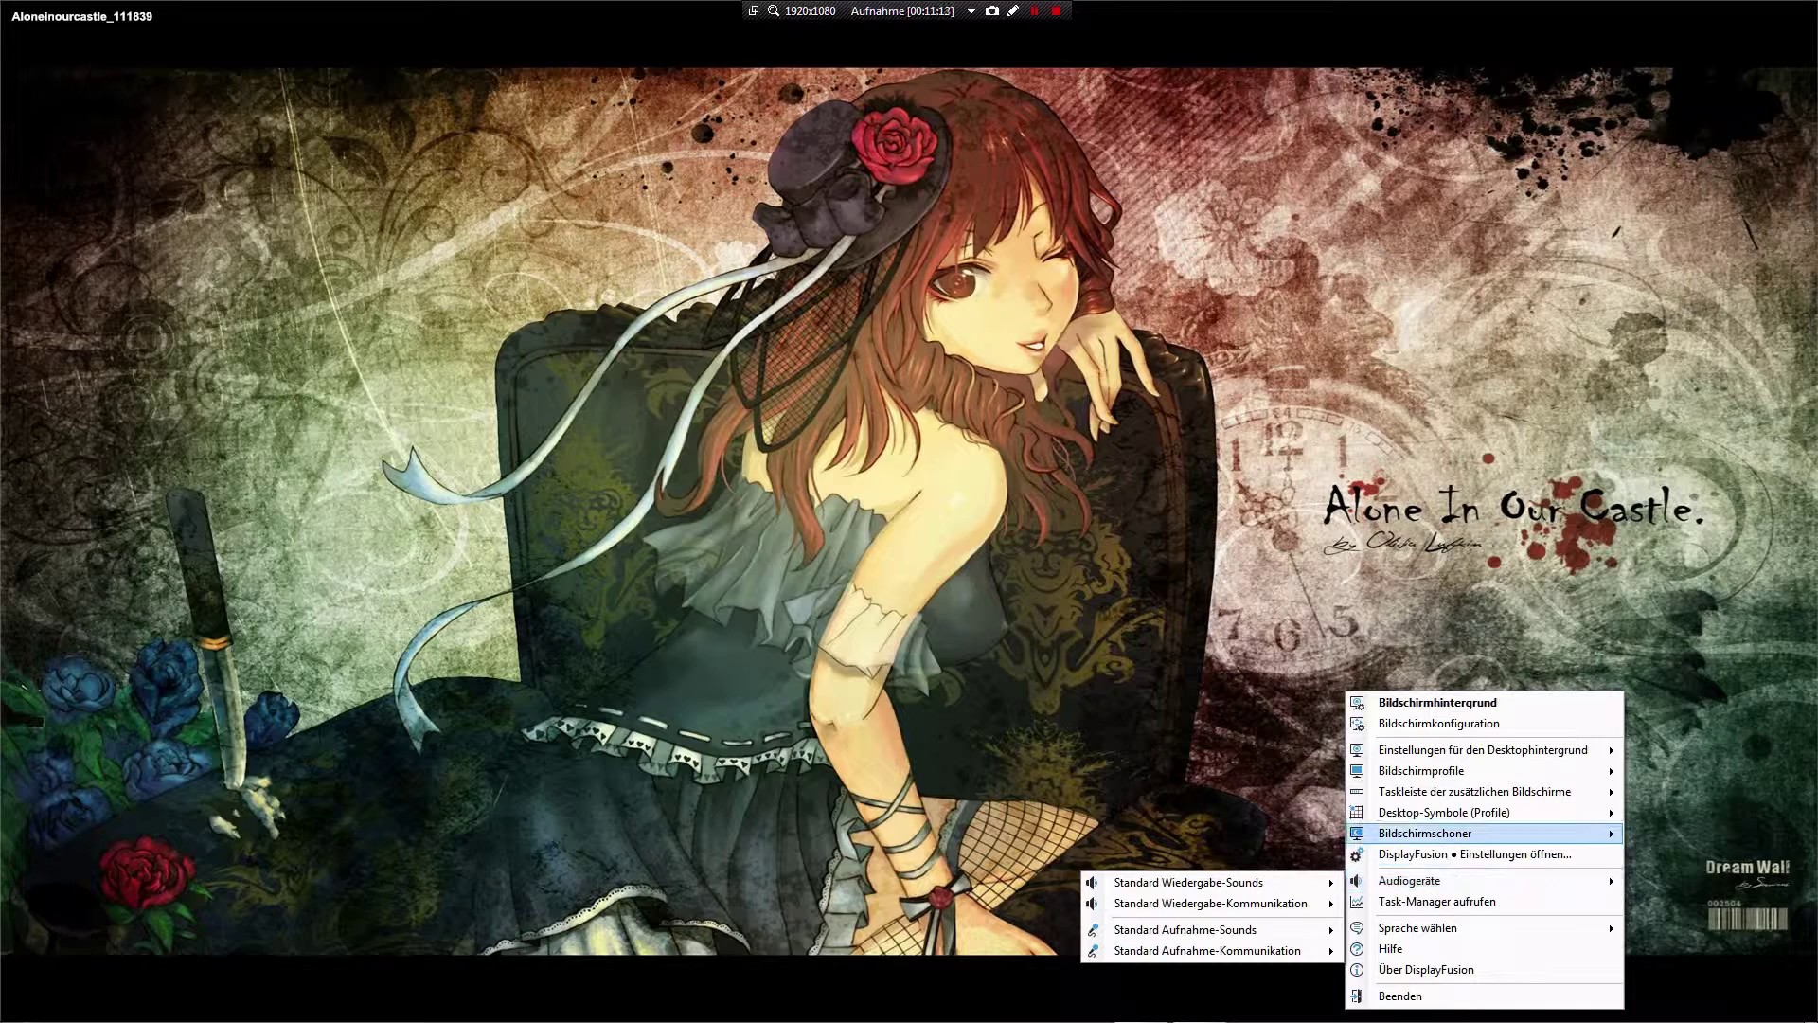
mouse_move(1439, 812)
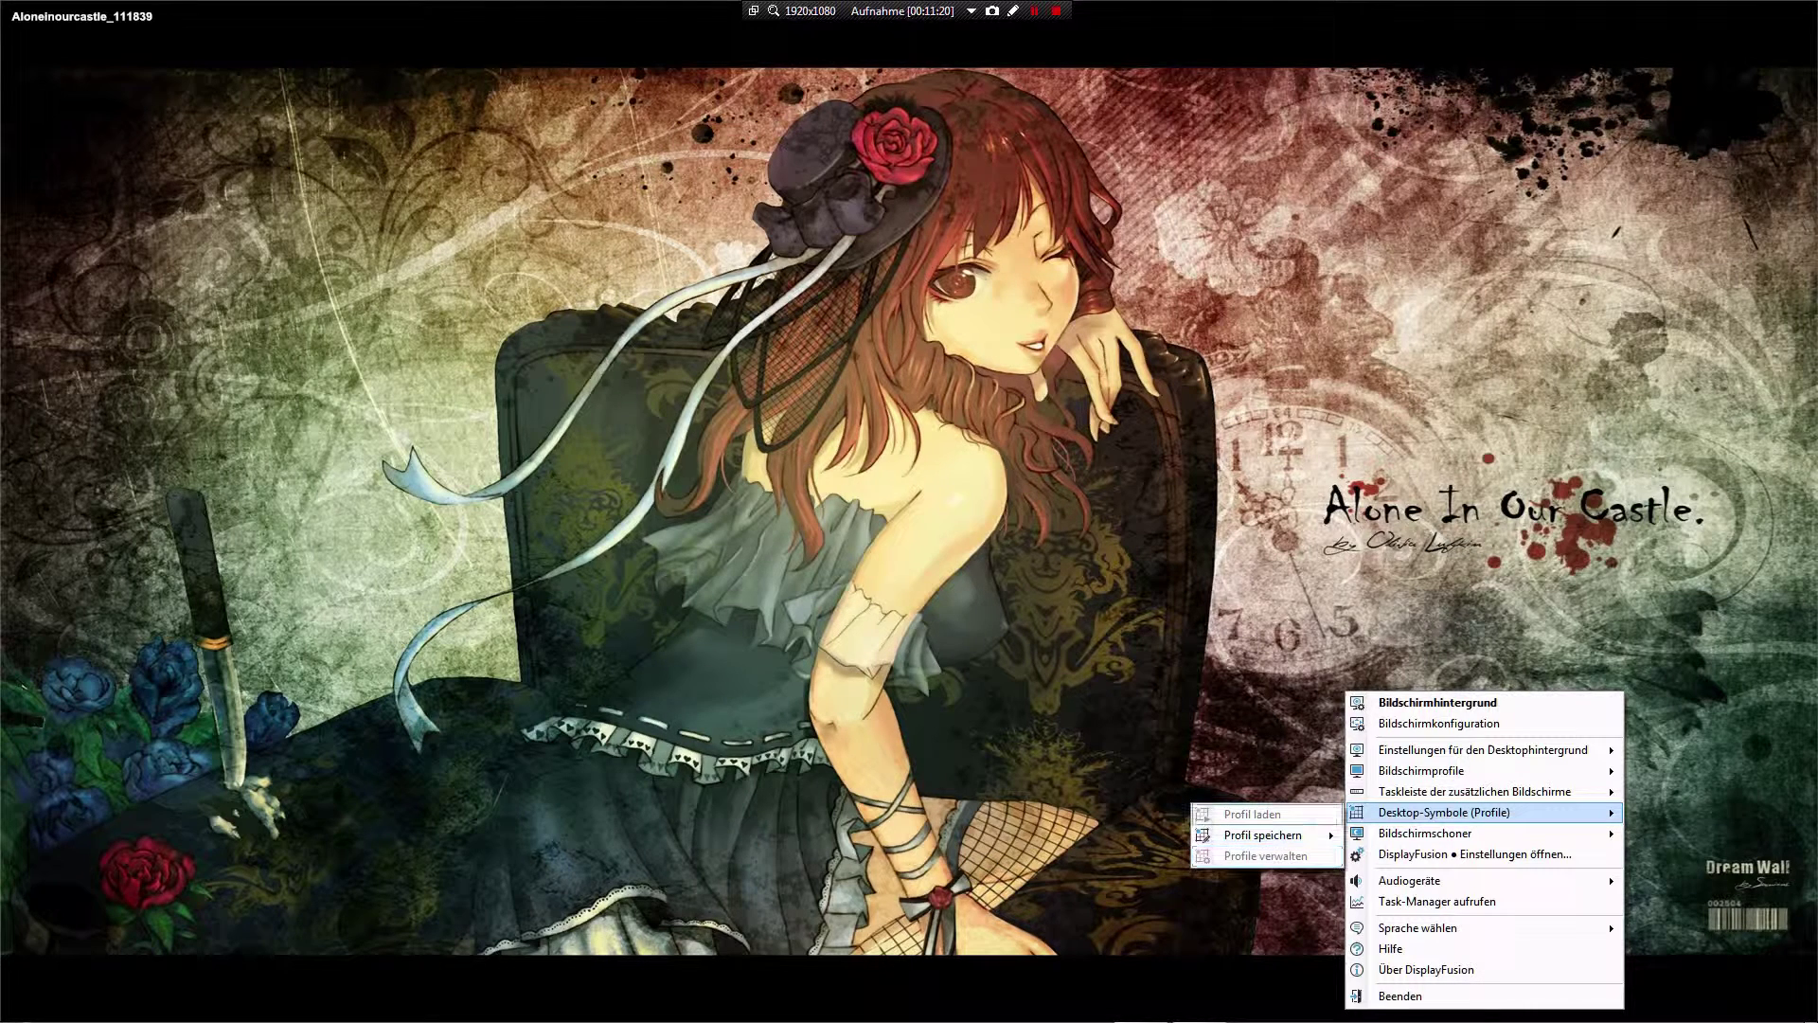
mouse_move(1263, 835)
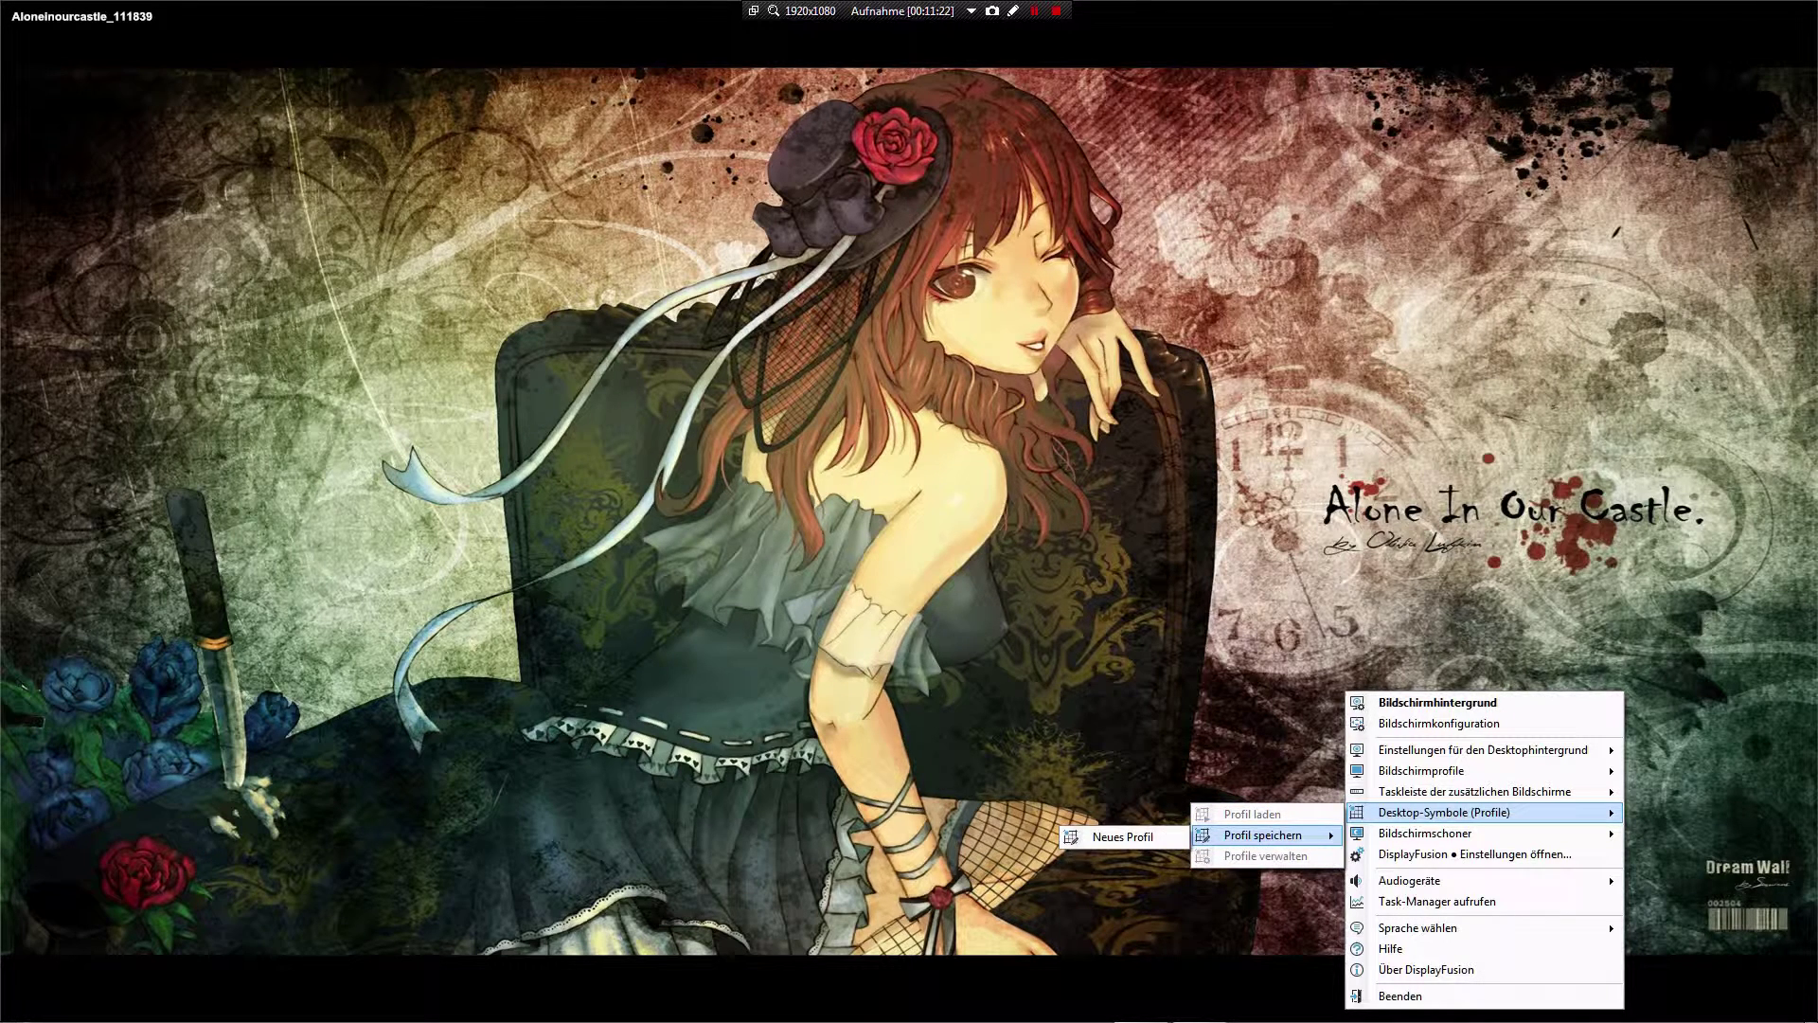
key("Escape")
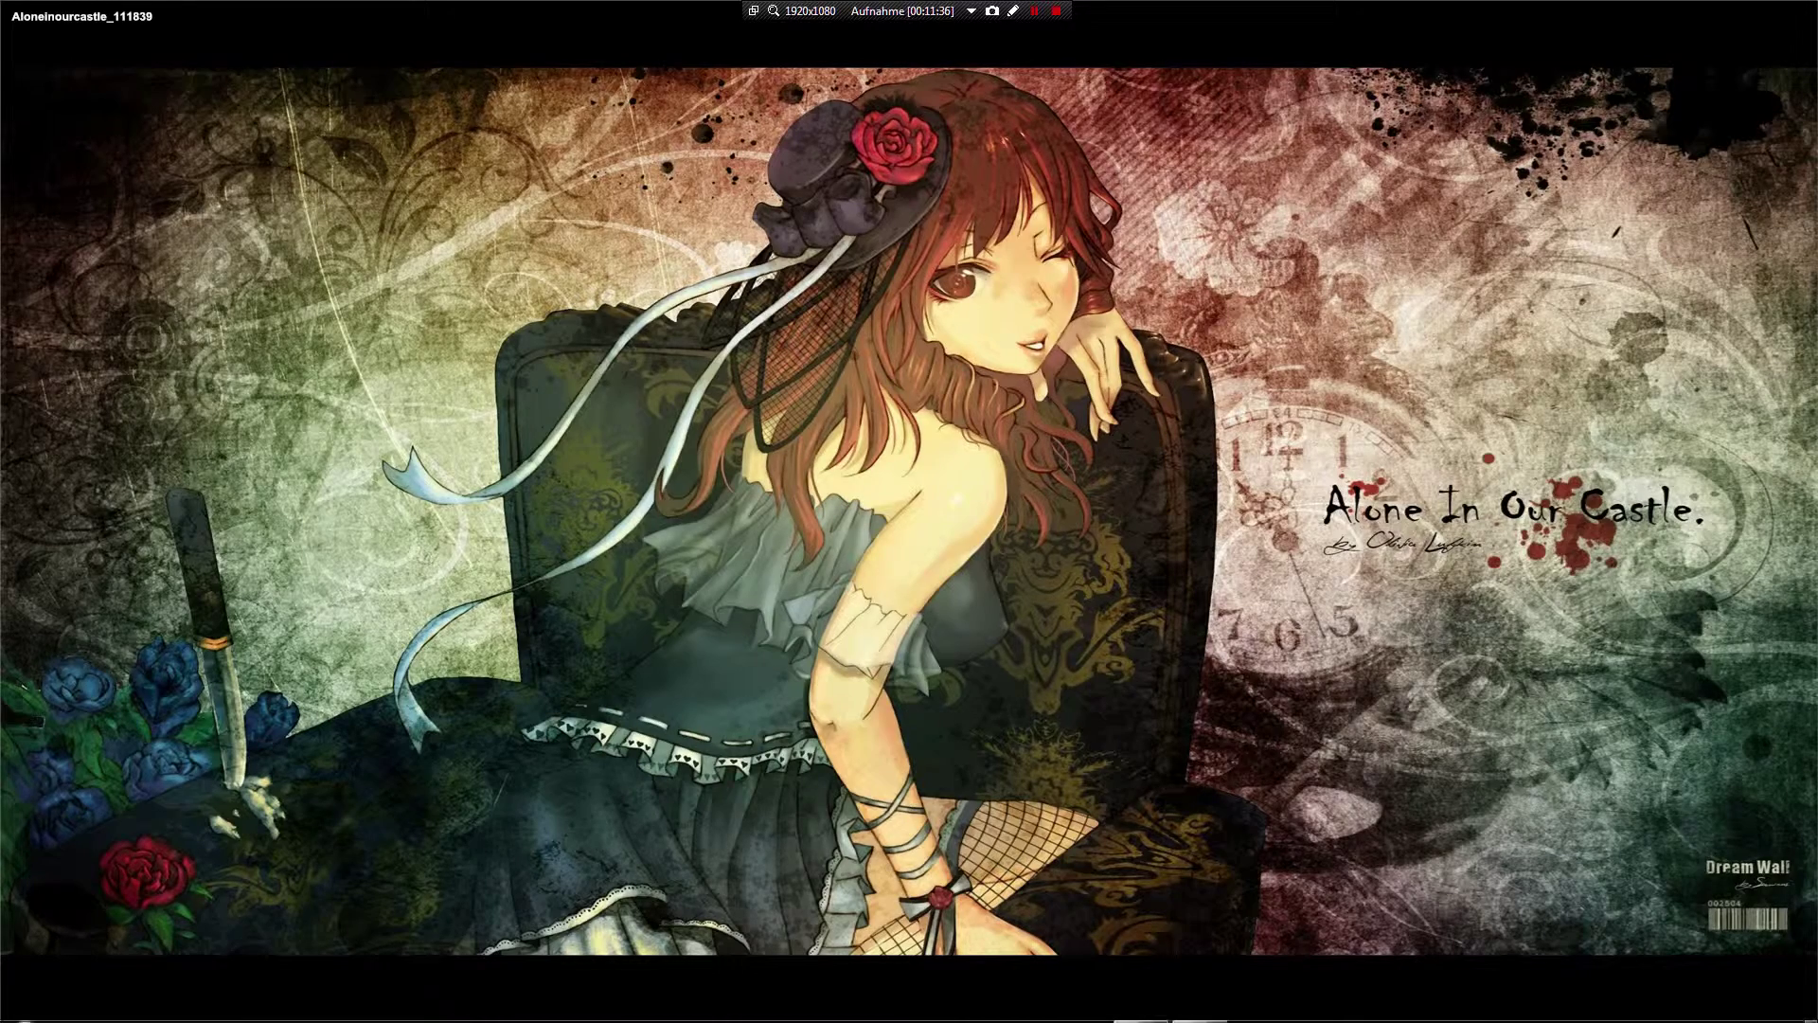
- View DisplayFusion's quick options for the additional monitors' taskbar and the desktop background, such as Hintergrundbildprofile and Nächste Grafik laden
mouse_move(1171, 1021)
right_click(1627, 1005)
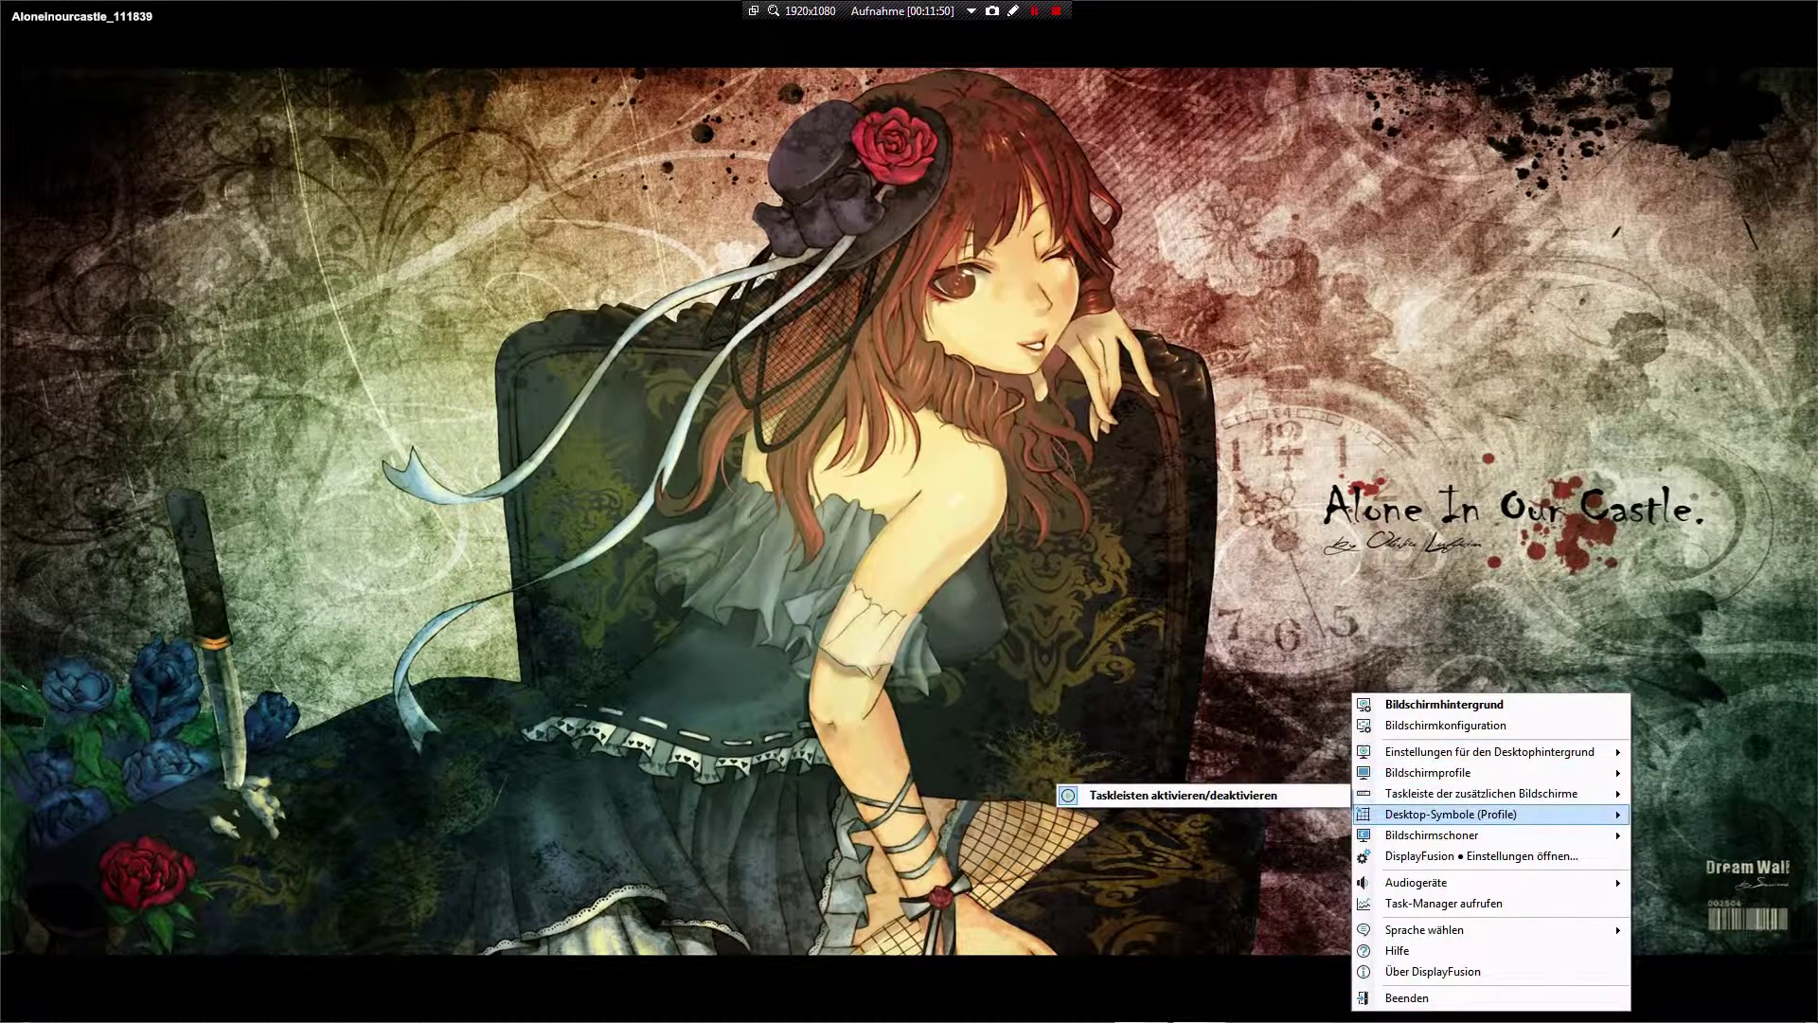
mouse_move(1477, 752)
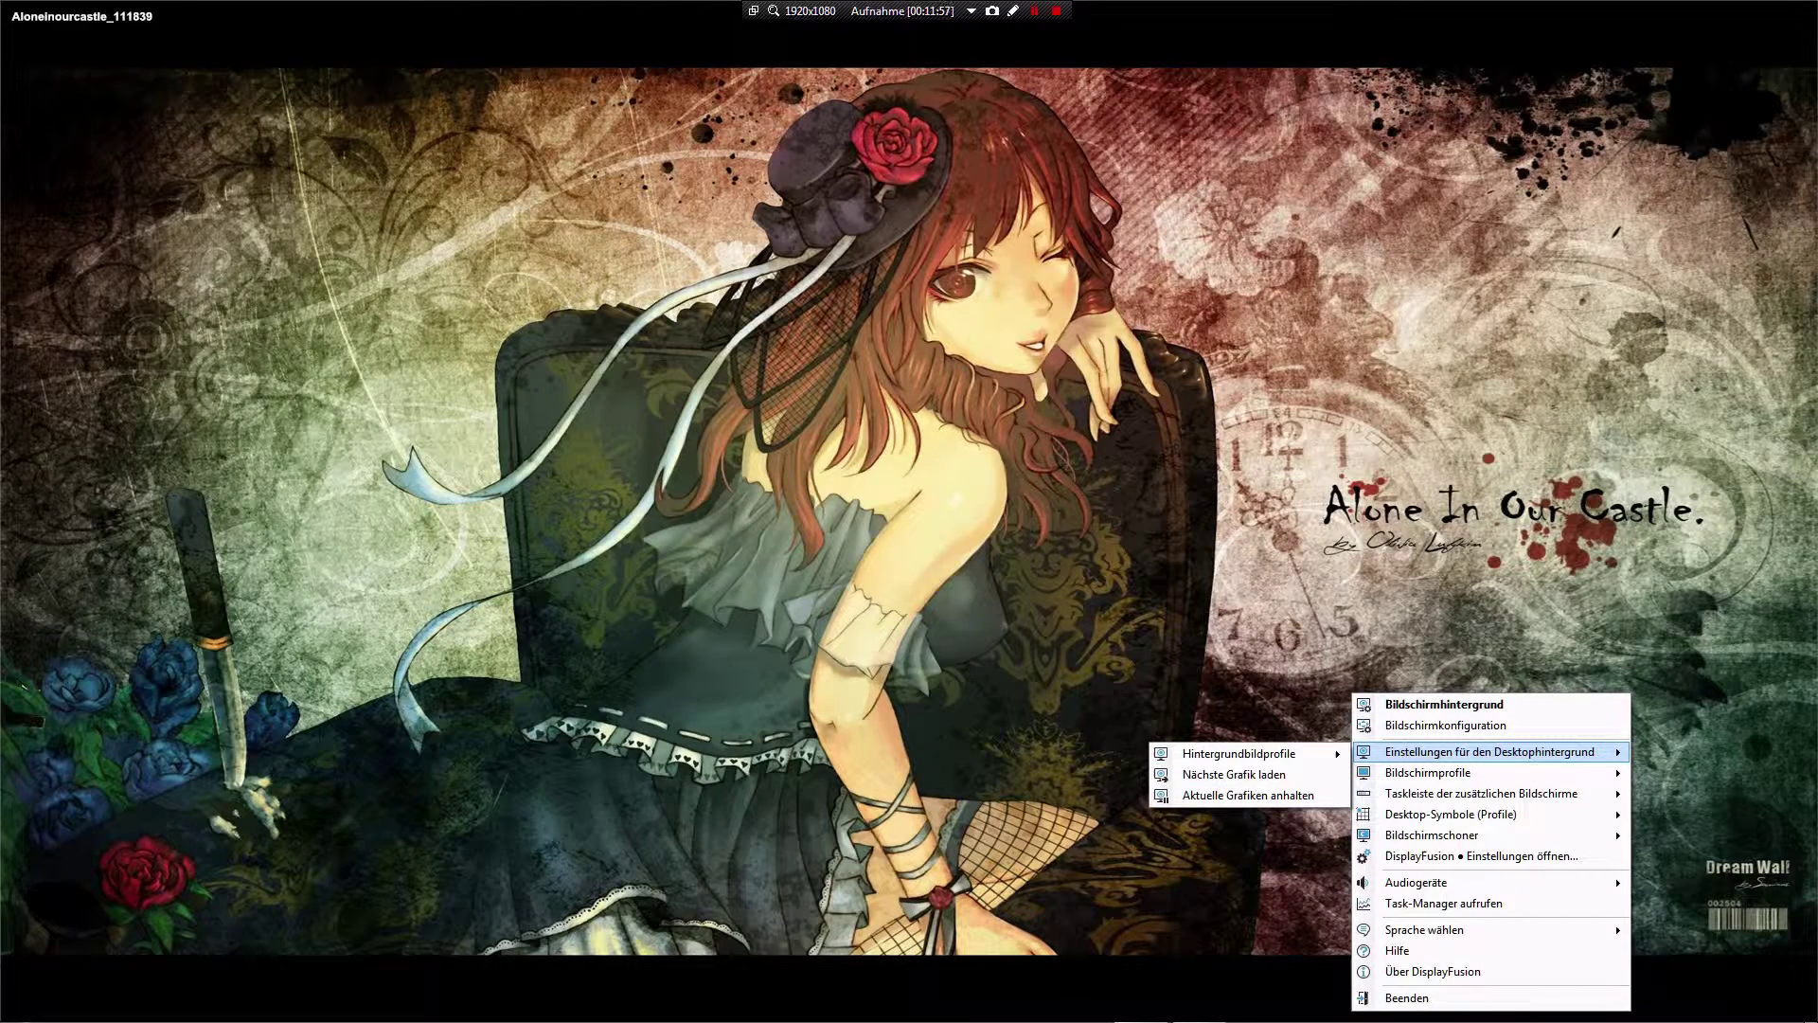
mouse_move(1241, 753)
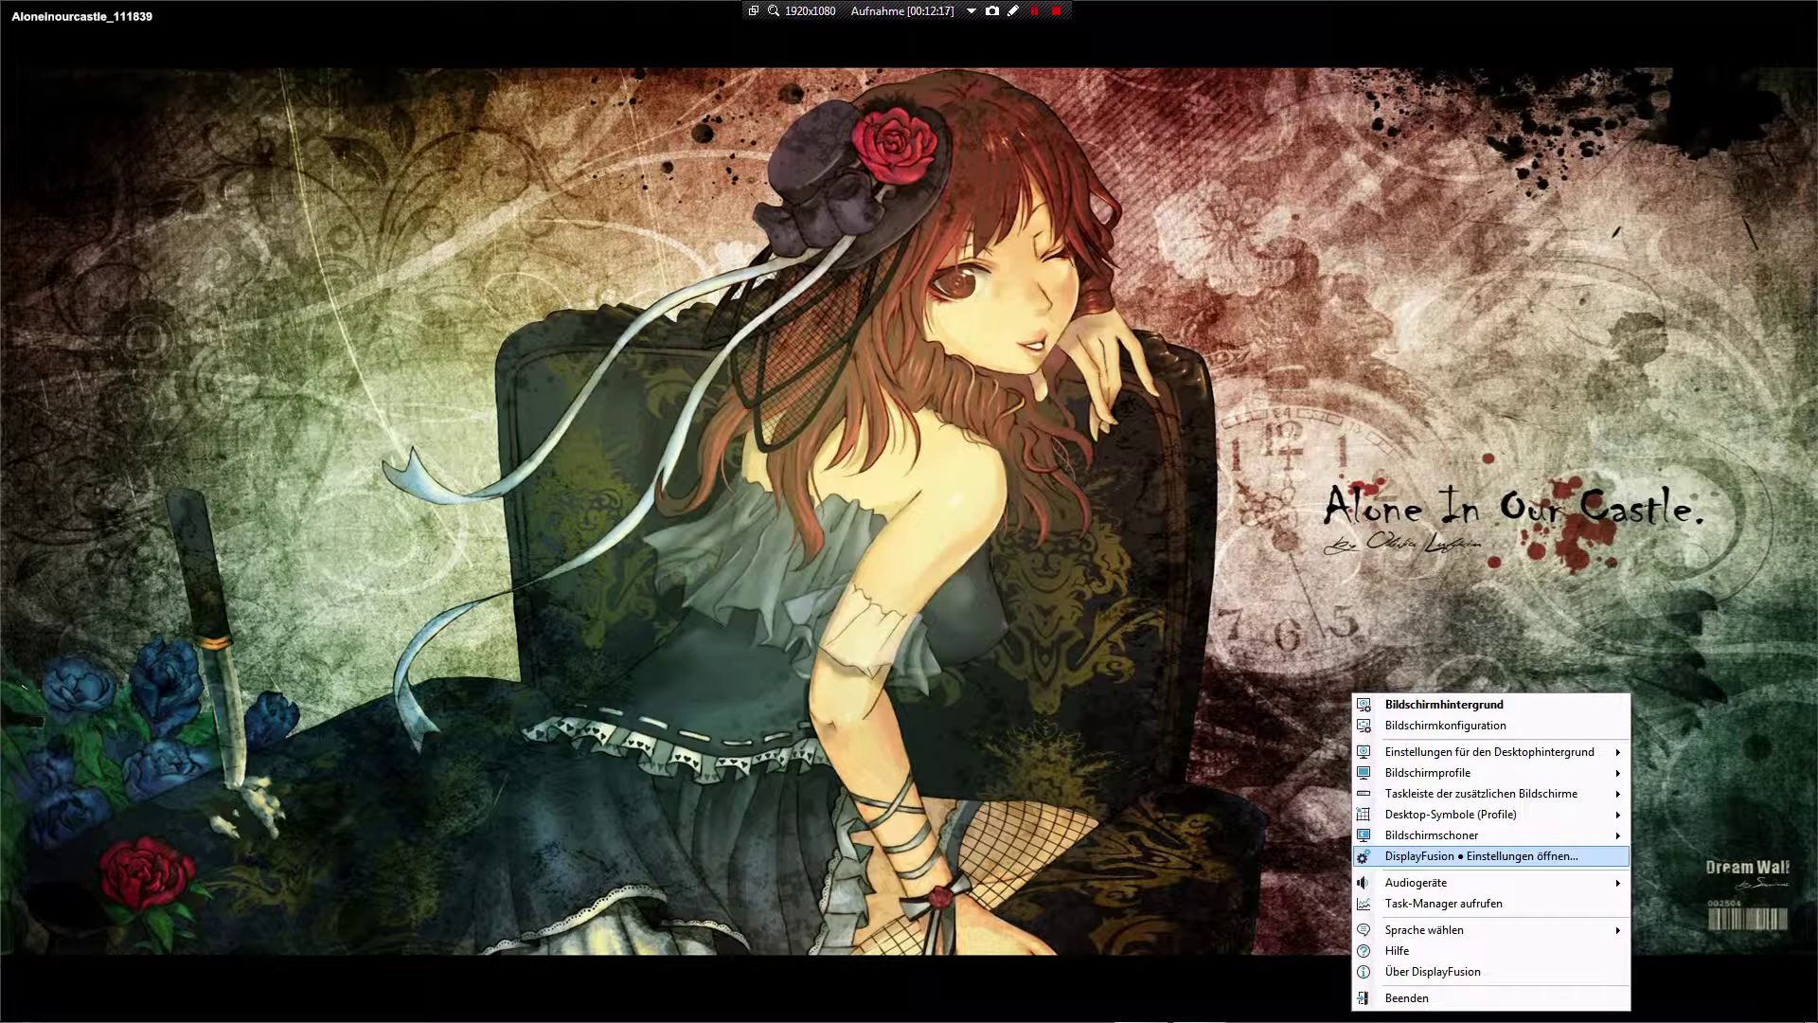
mouse_move(1432, 835)
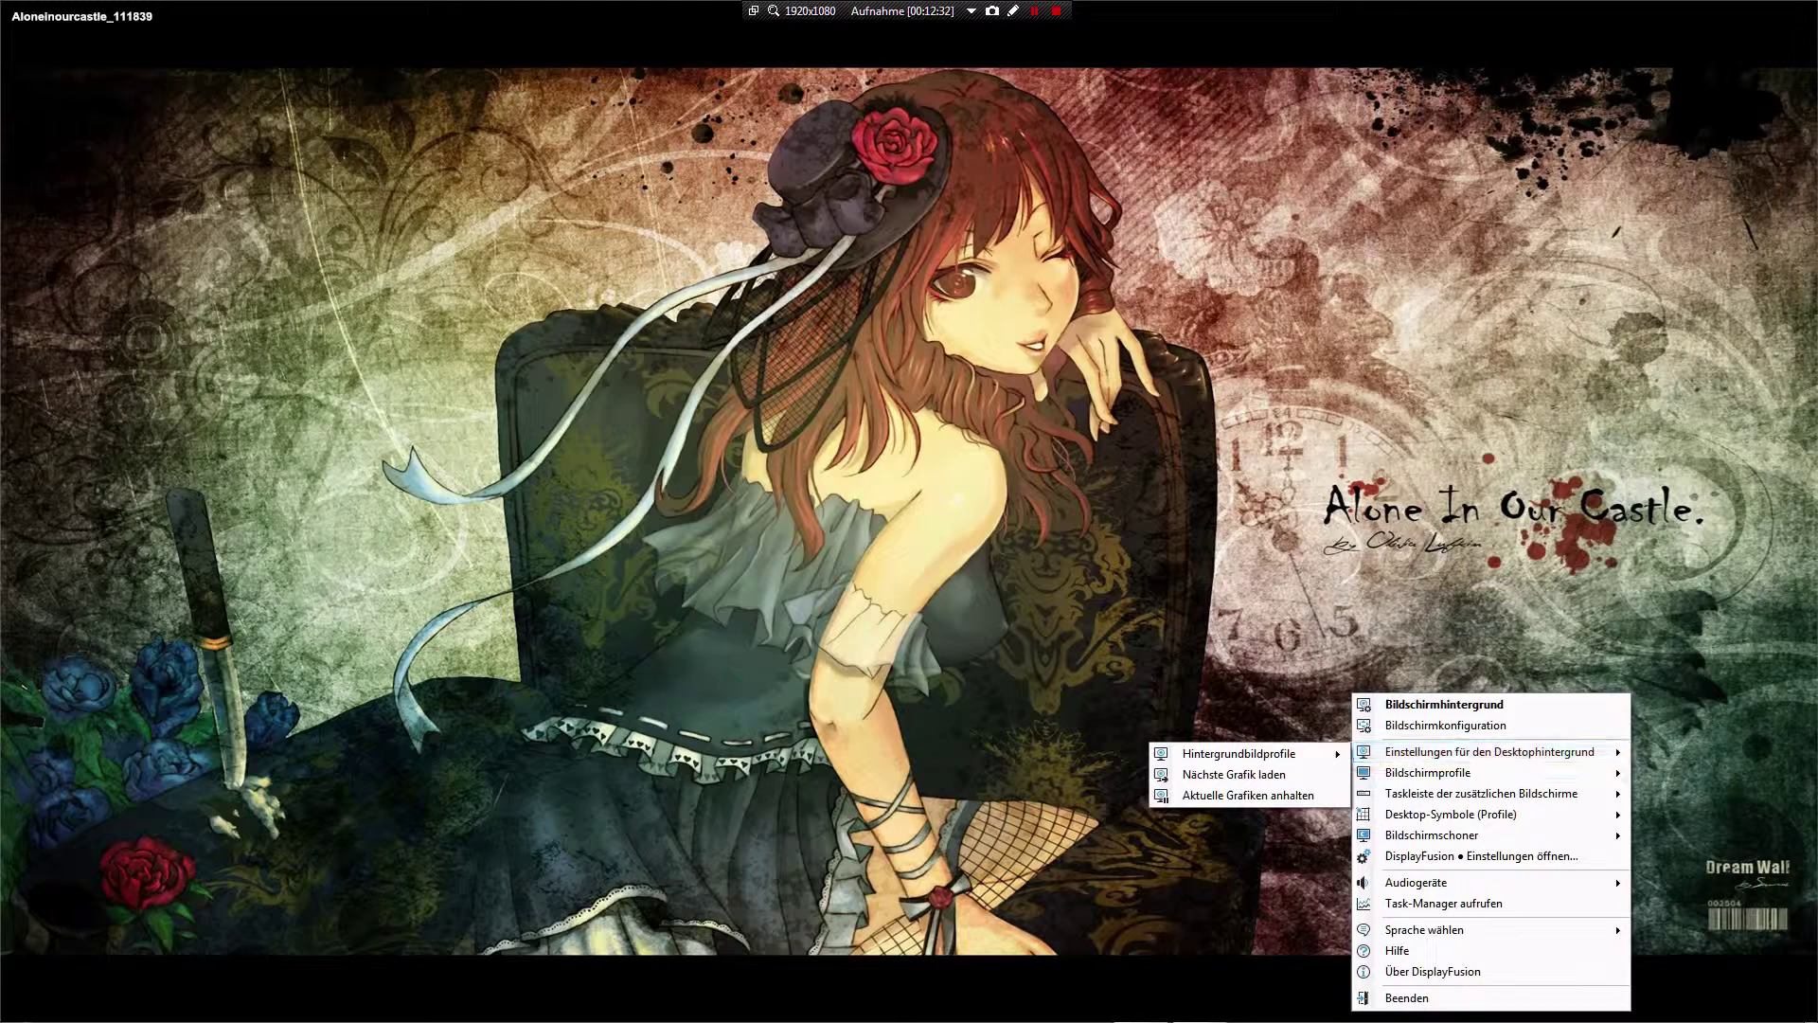
key("Escape")
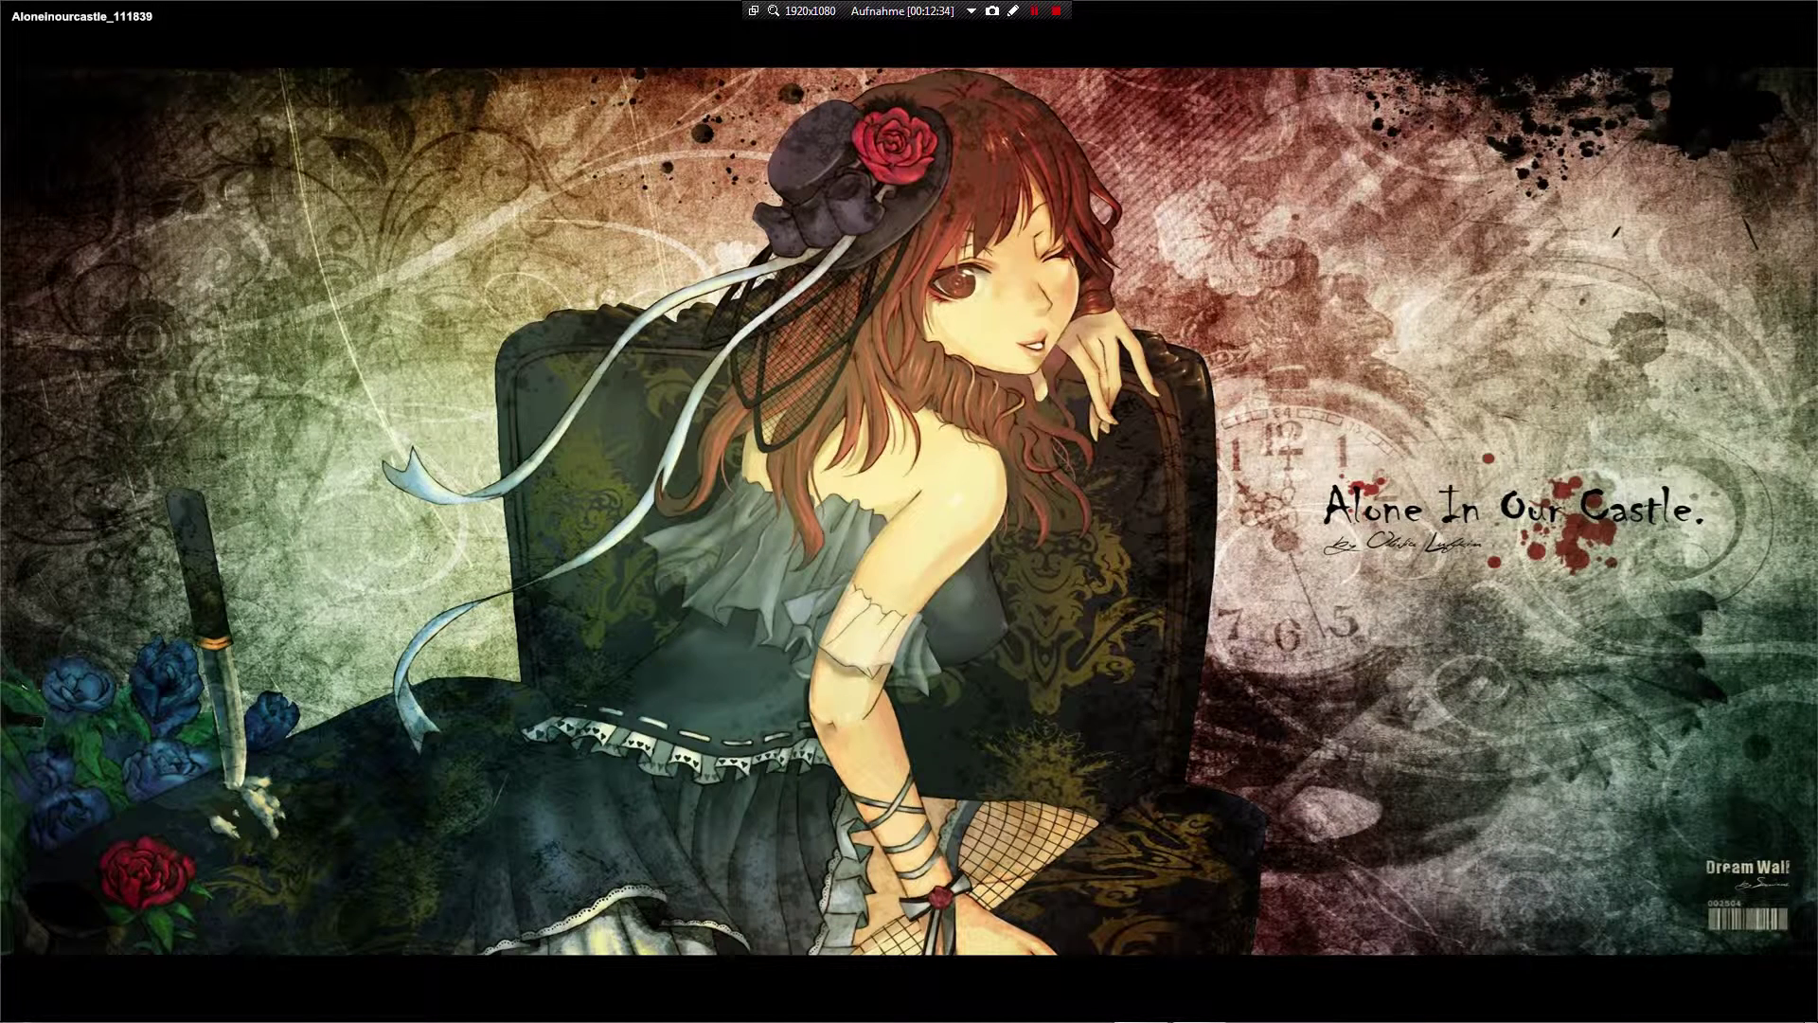